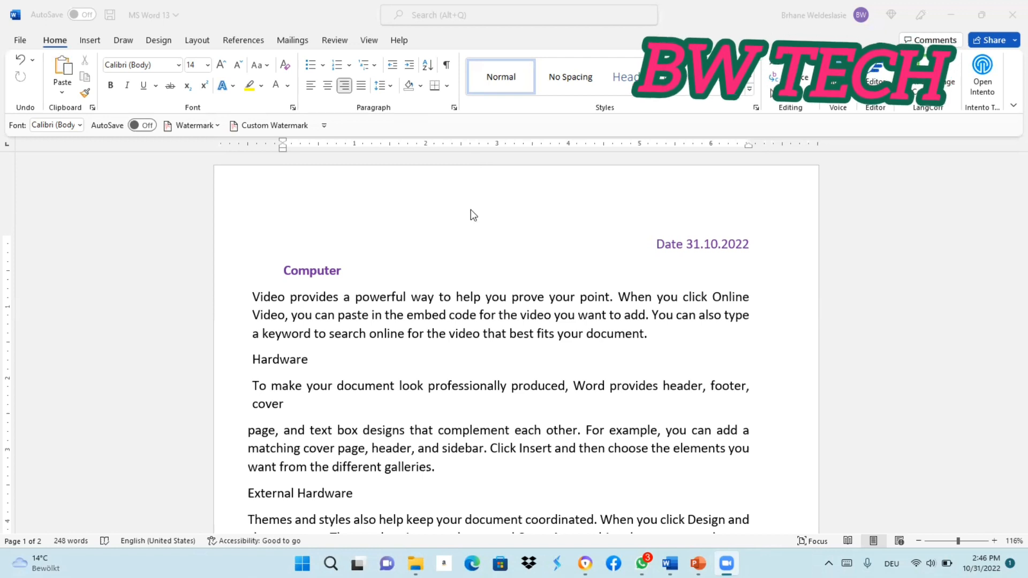
- Place the cursor on the date line and review the available bullet, numbering and multilevel list styles without applying one
left_click(665, 239)
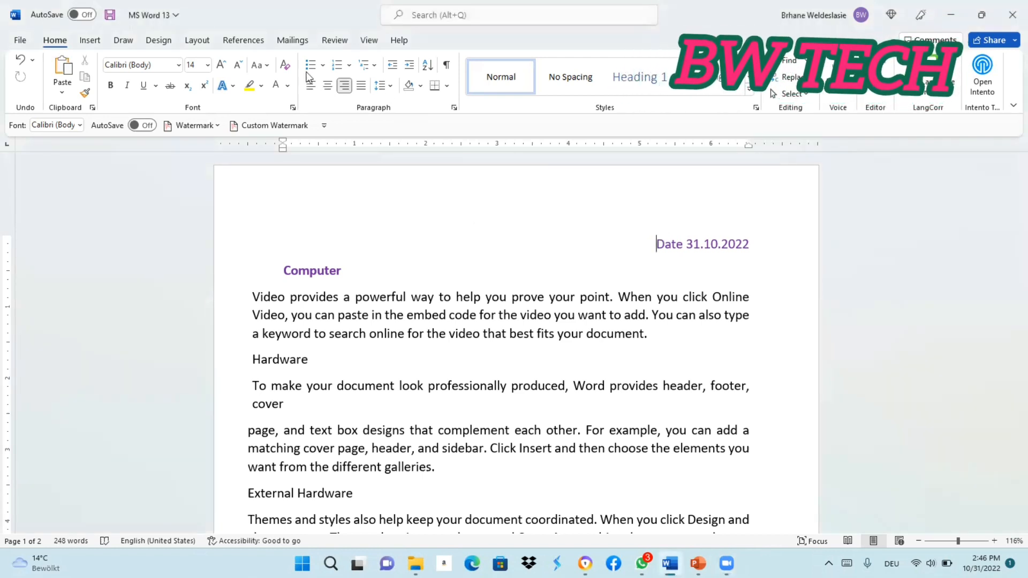
left_click(322, 66)
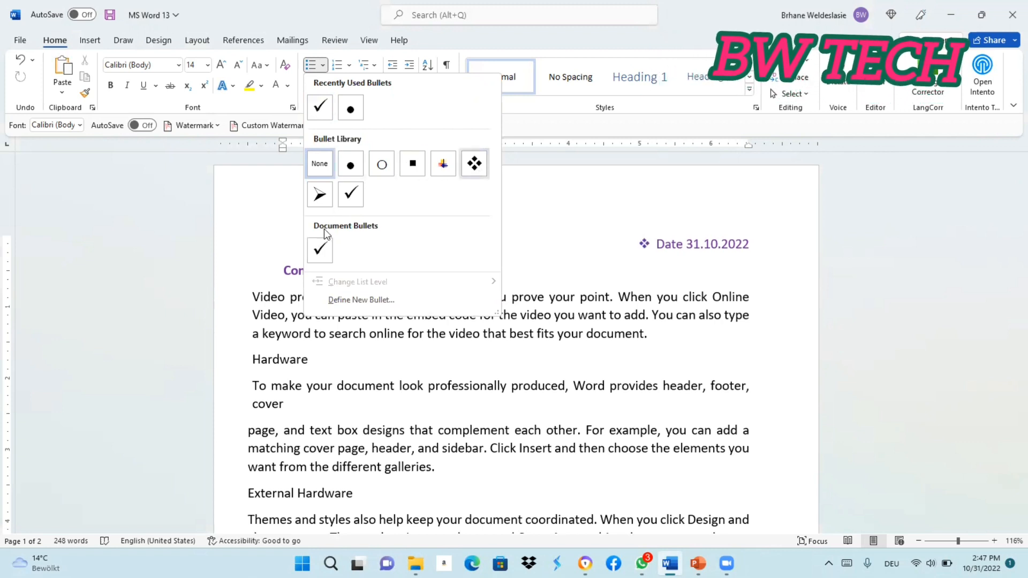
left_click(349, 65)
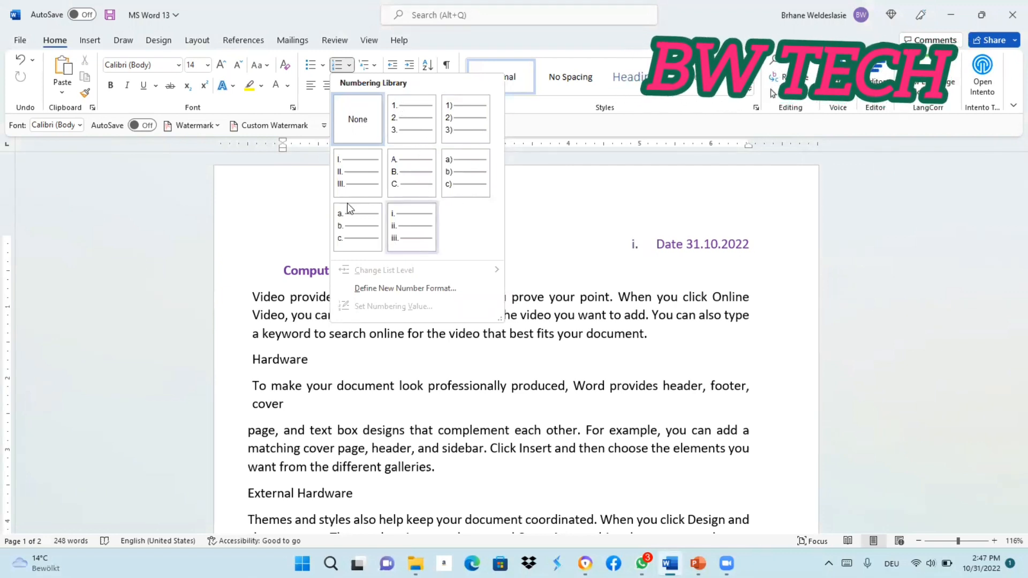
left_click(375, 65)
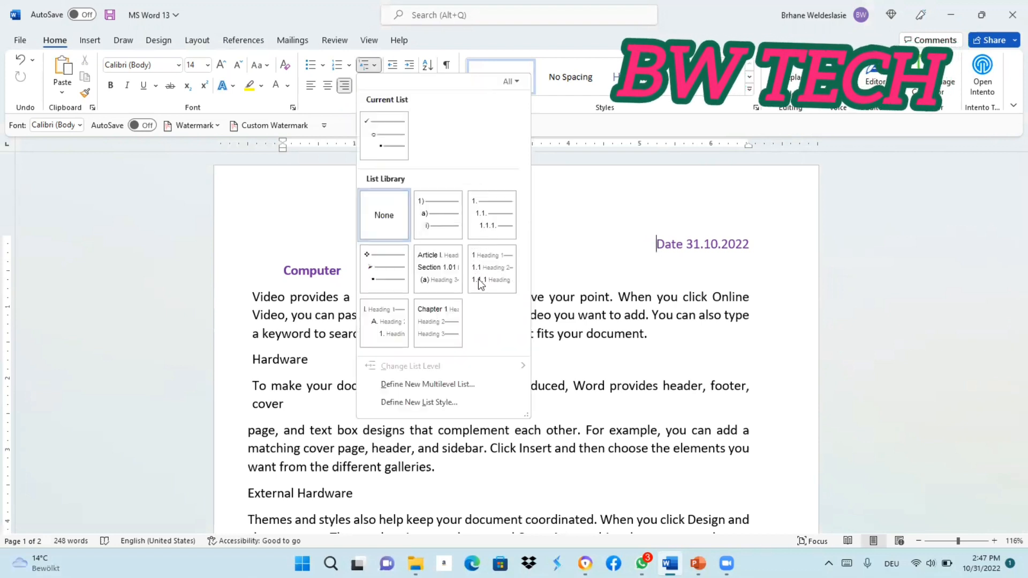
mouse_move(473, 212)
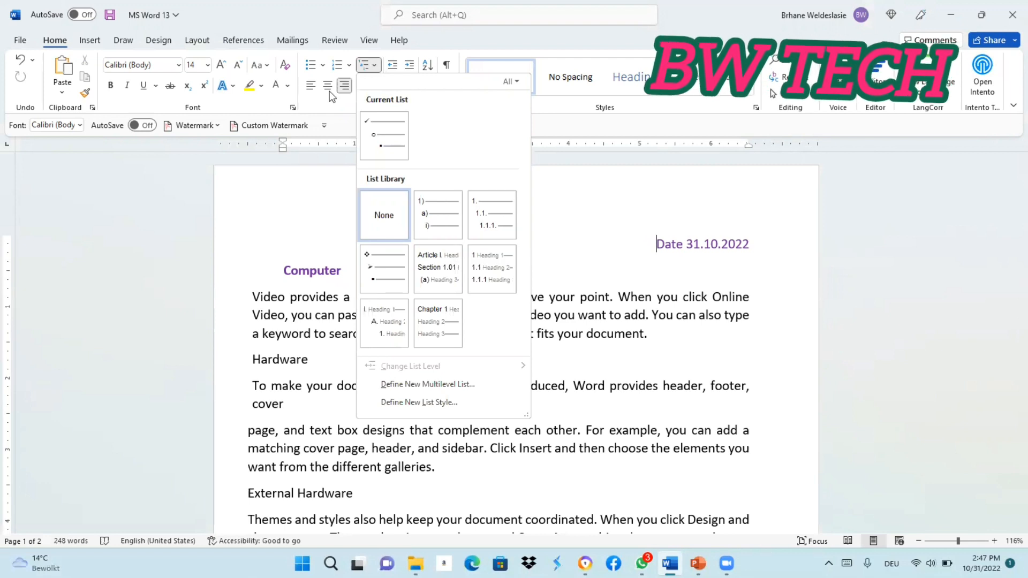
left_click(330, 217)
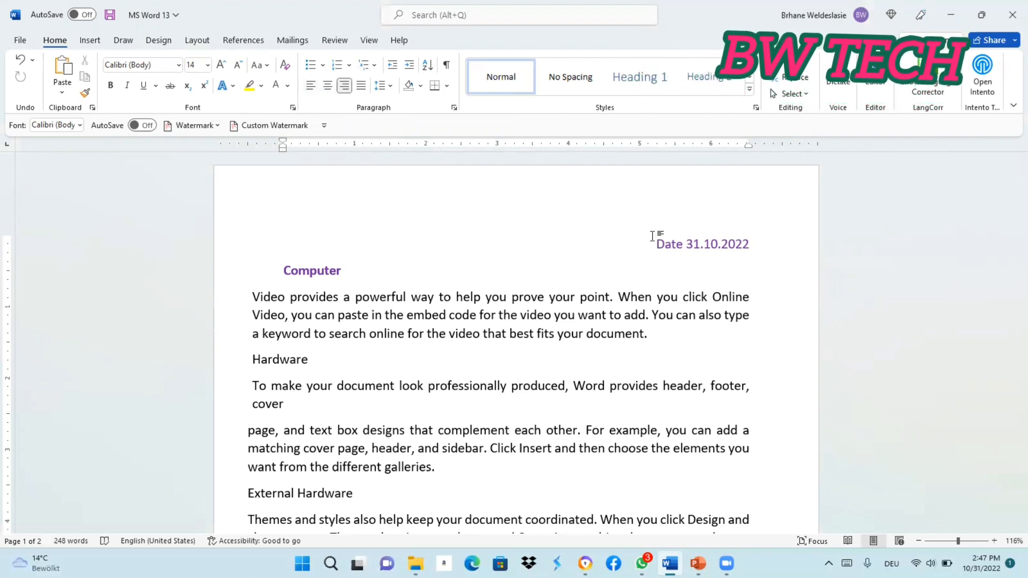
- Try centred and left alignment on the date line and delete the spaces in front of it
key("ctrl+e")
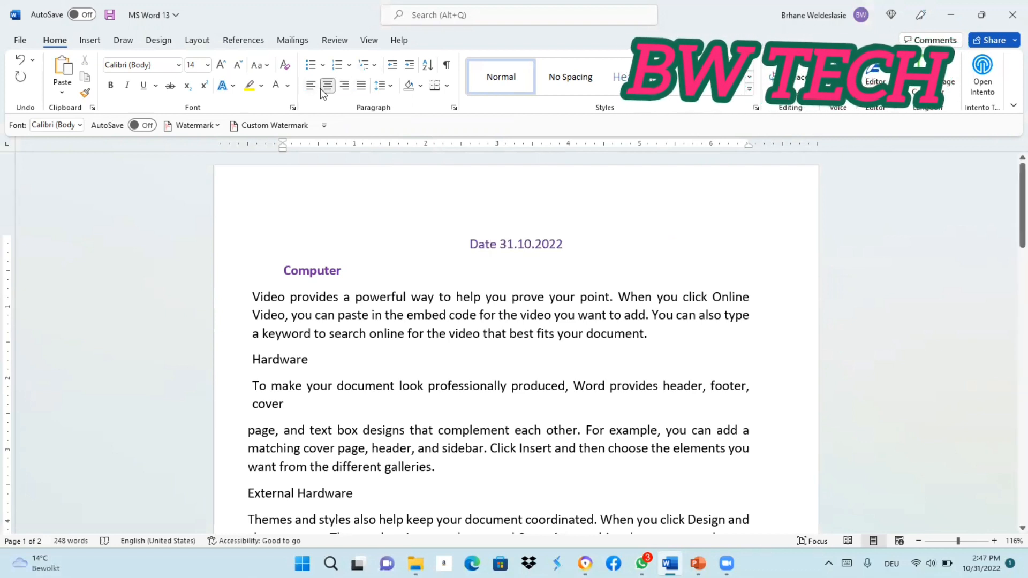
key("ctrl+l")
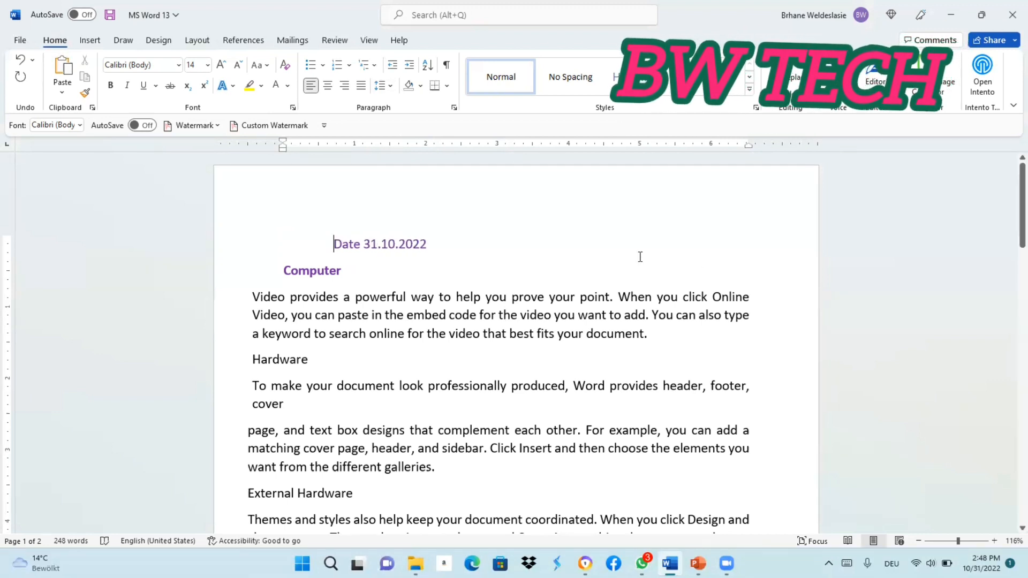
key("BackSpace")
key("BackSpace")
key("BackSpace")
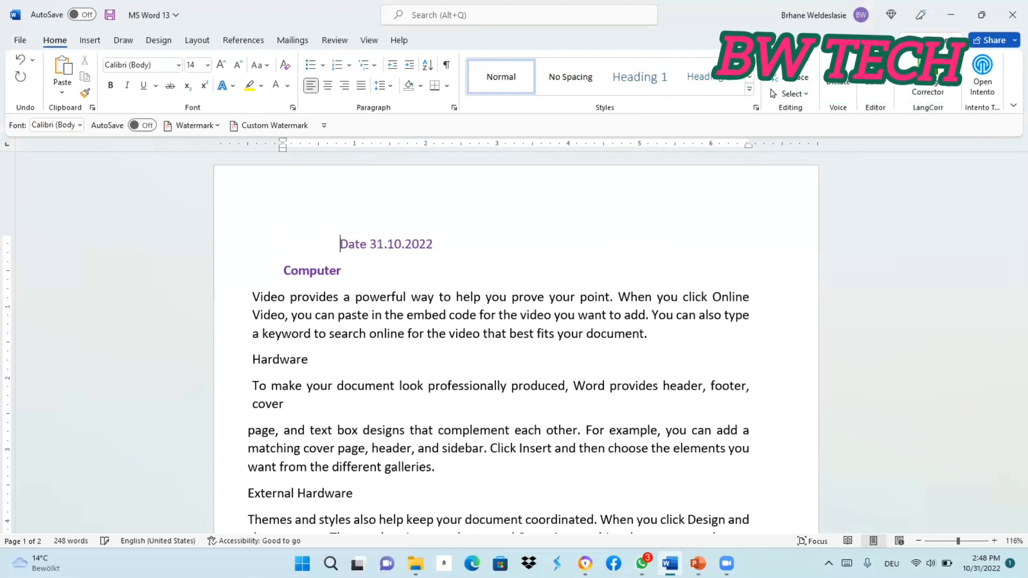
key("BackSpace")
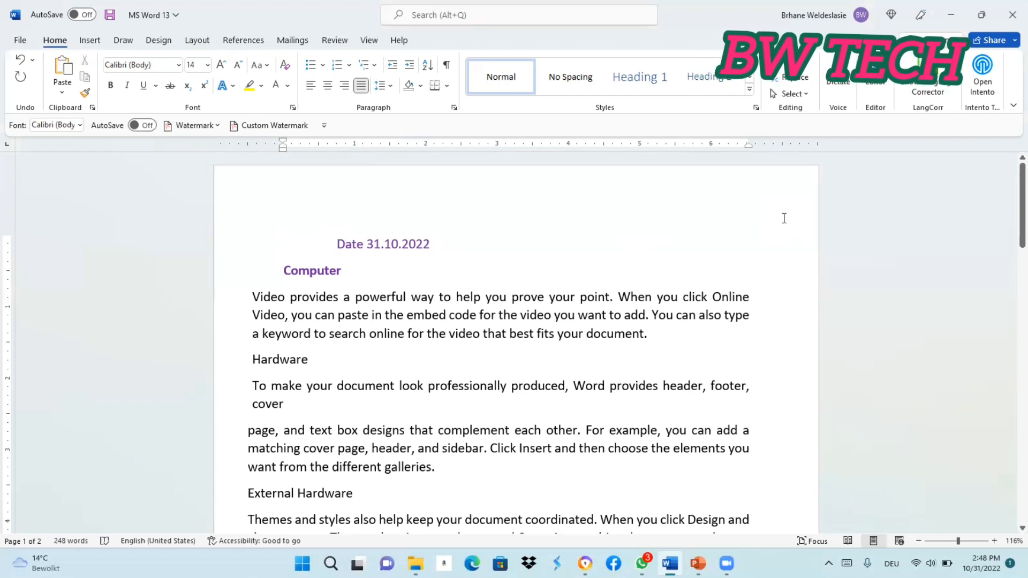
- Compare centred, right and left alignment on the date line and finish with it right-aligned
left_click(328, 87)
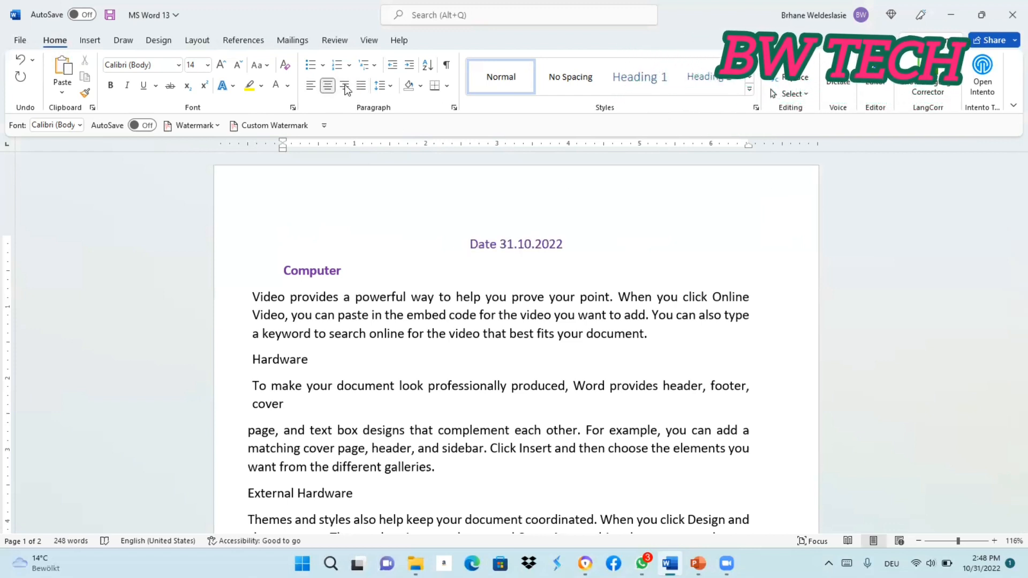
left_click(344, 85)
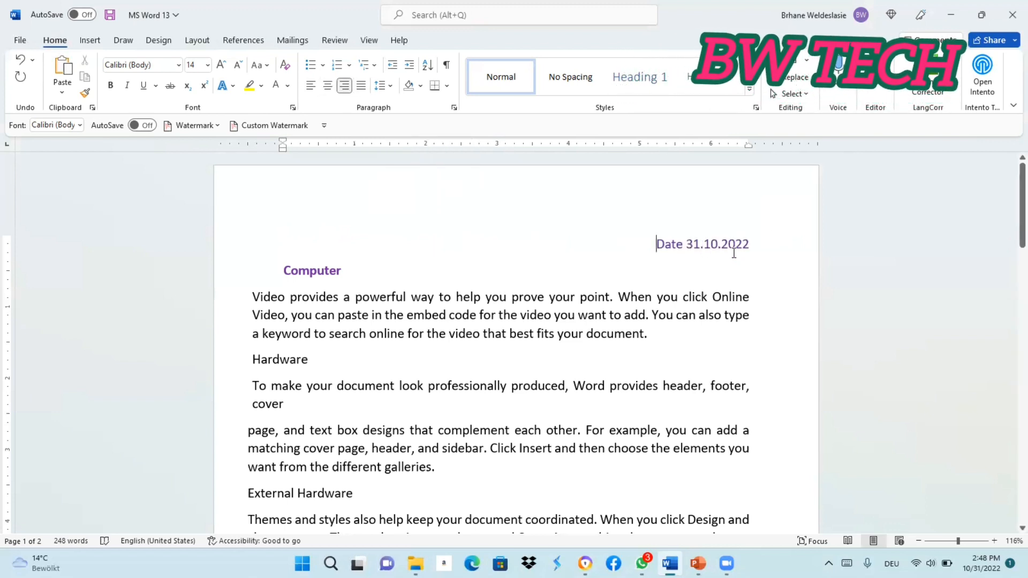
left_click(310, 86)
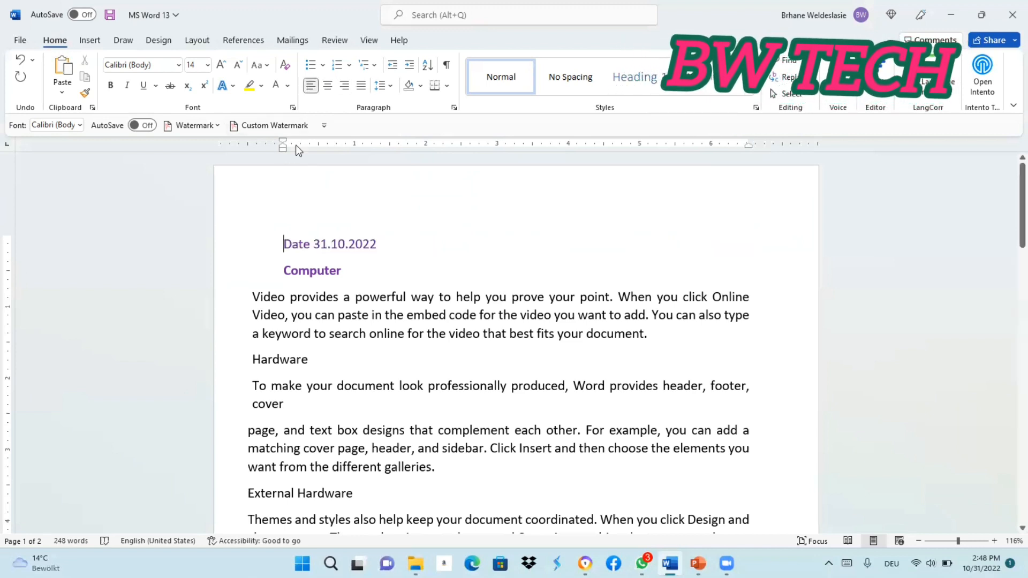
left_click(345, 86)
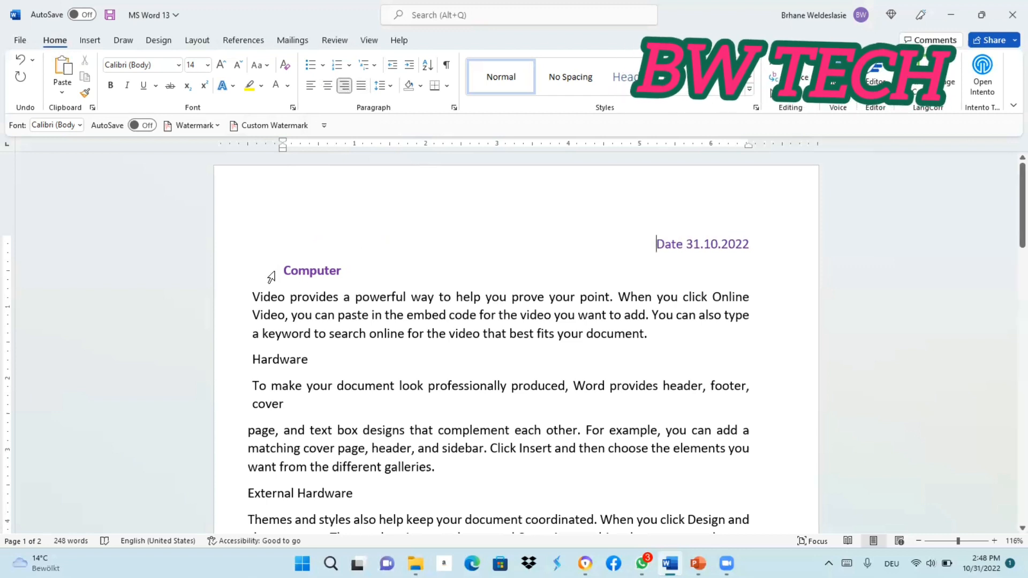
- Try centred and right alignment on the "Computer" heading and return it to left alignment
double_click(289, 270)
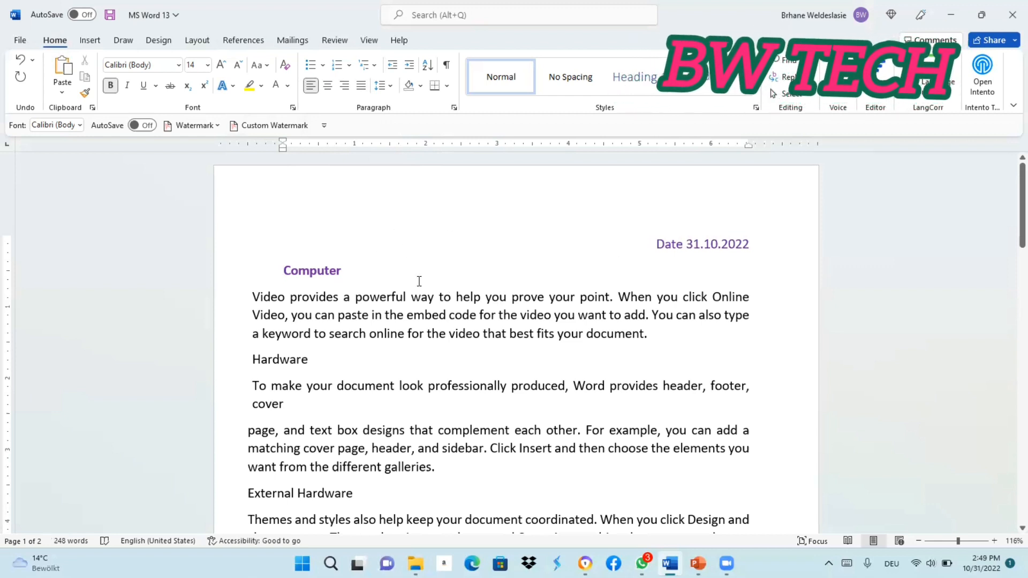
left_click(328, 88)
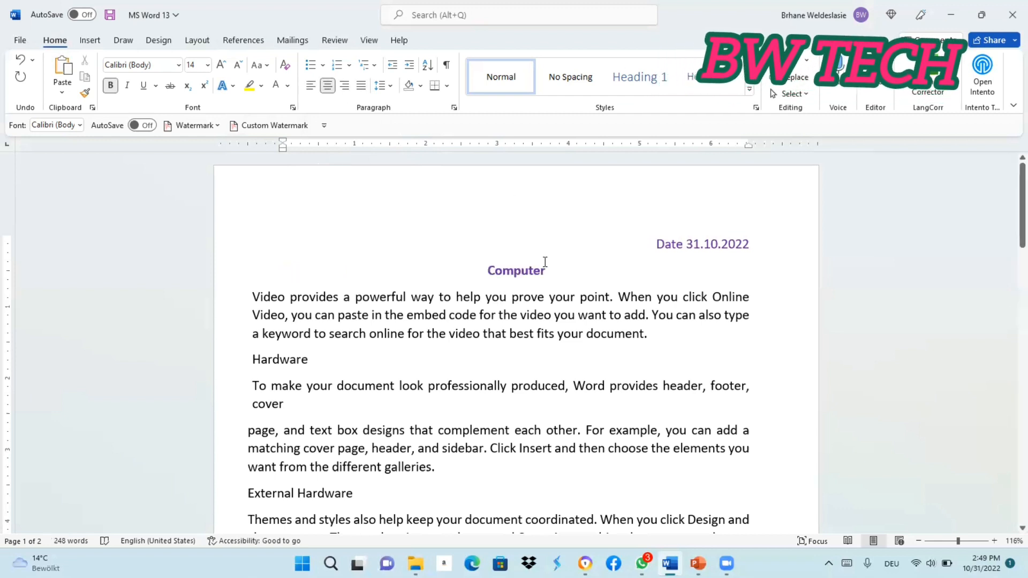
left_click(345, 87)
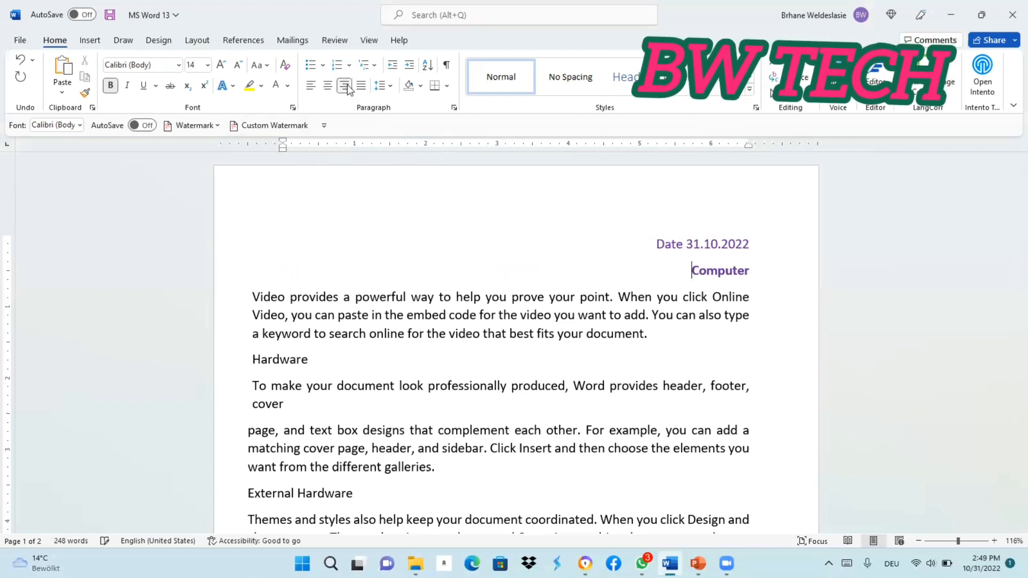
left_click(313, 88)
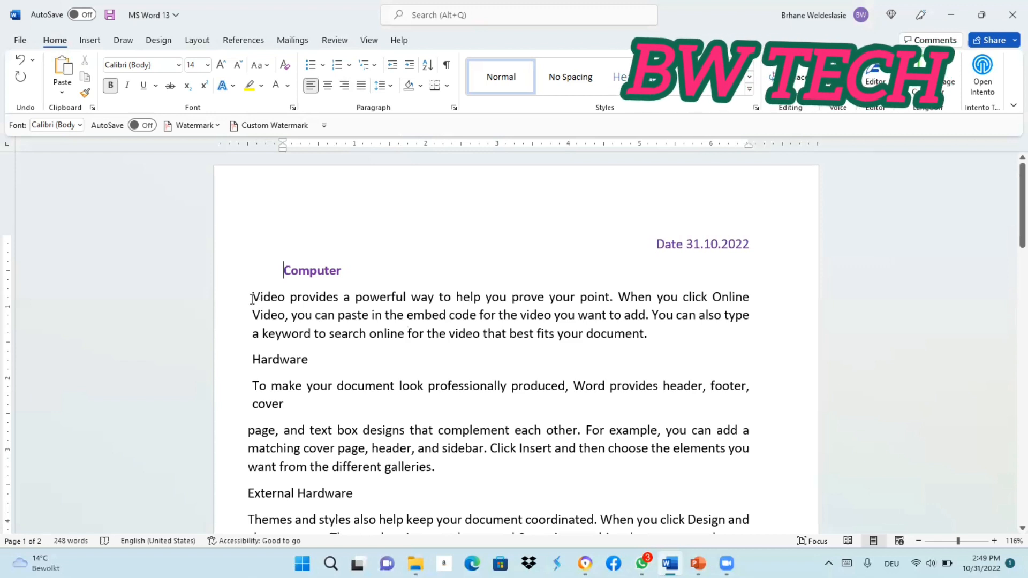
- Select all the body text below the "Computer" heading, try centred and right alignment on it, and justify it
left_click_drag(763, 367, 253, 298)
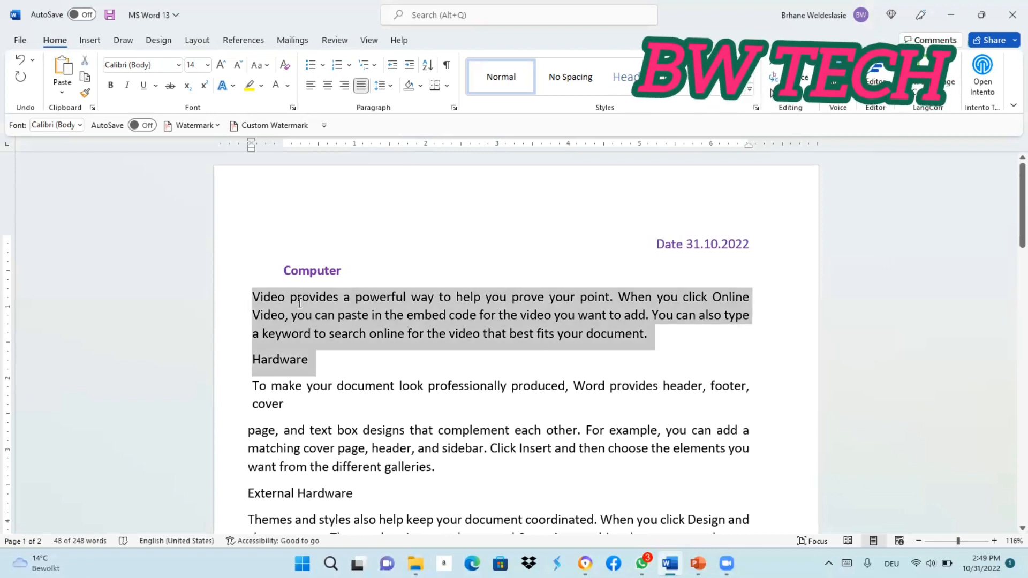
left_click_drag(252, 298, 757, 403)
scroll(609, 355, "up", 5)
scroll(609, 354, "up", 1)
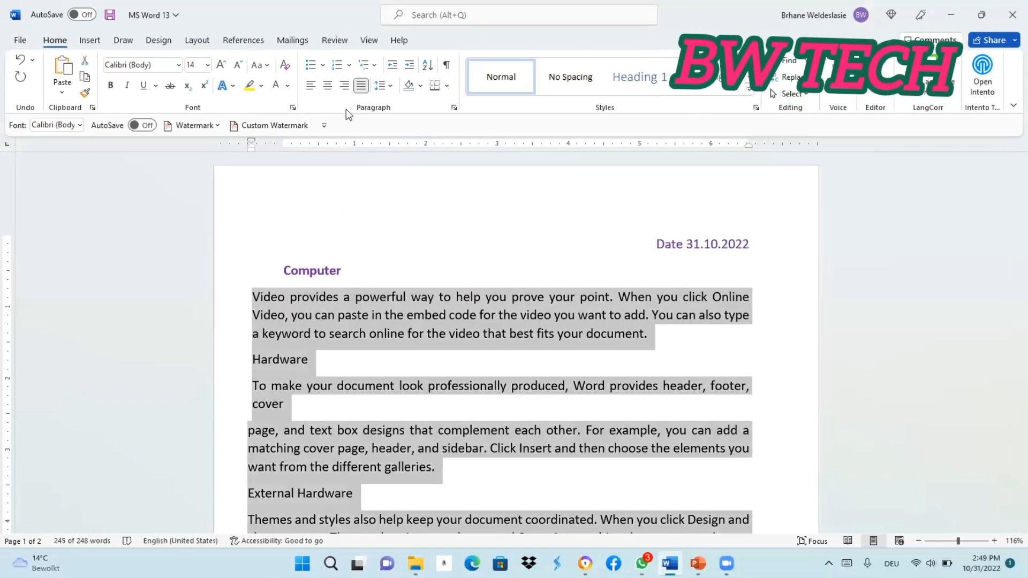
left_click(327, 85)
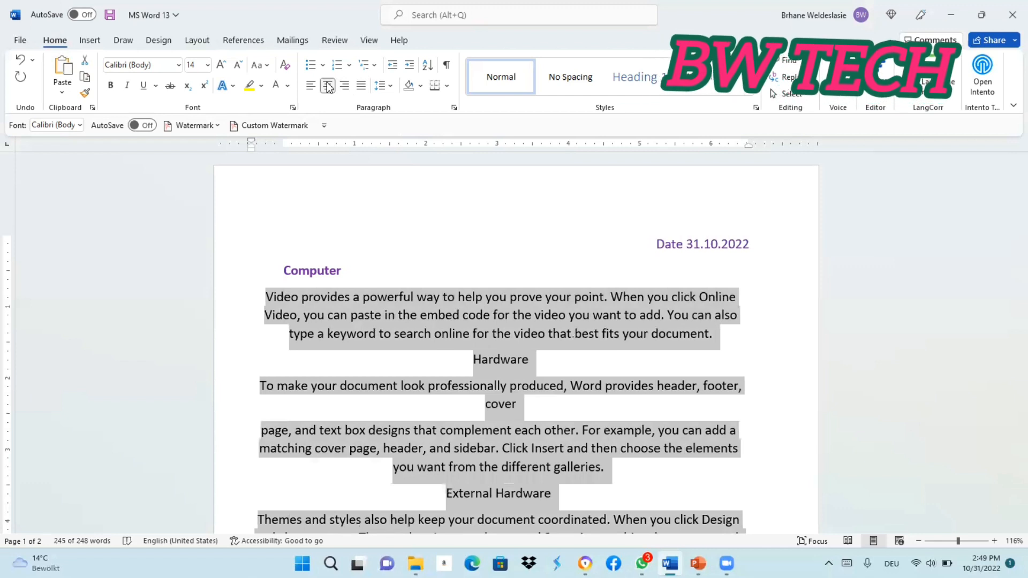
left_click(344, 86)
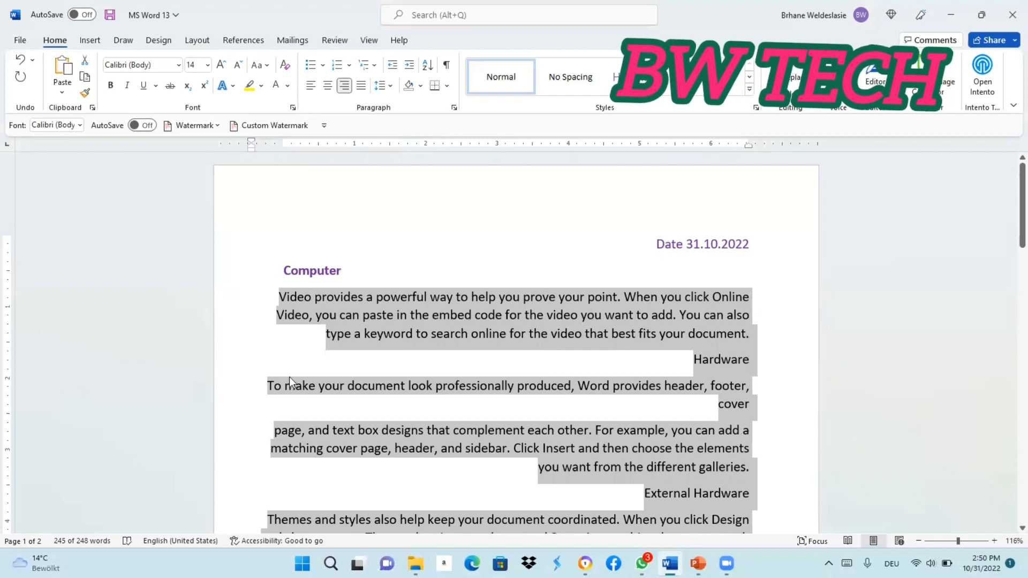
left_click(360, 86)
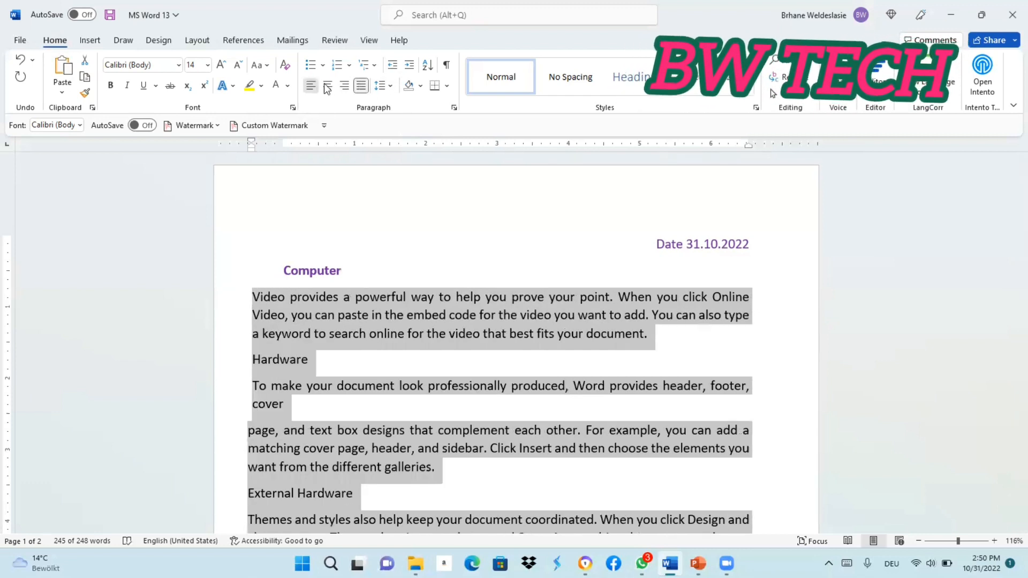
- Compare left and centred alignment on the selected body text and set it back to justified
key("ctrl+l")
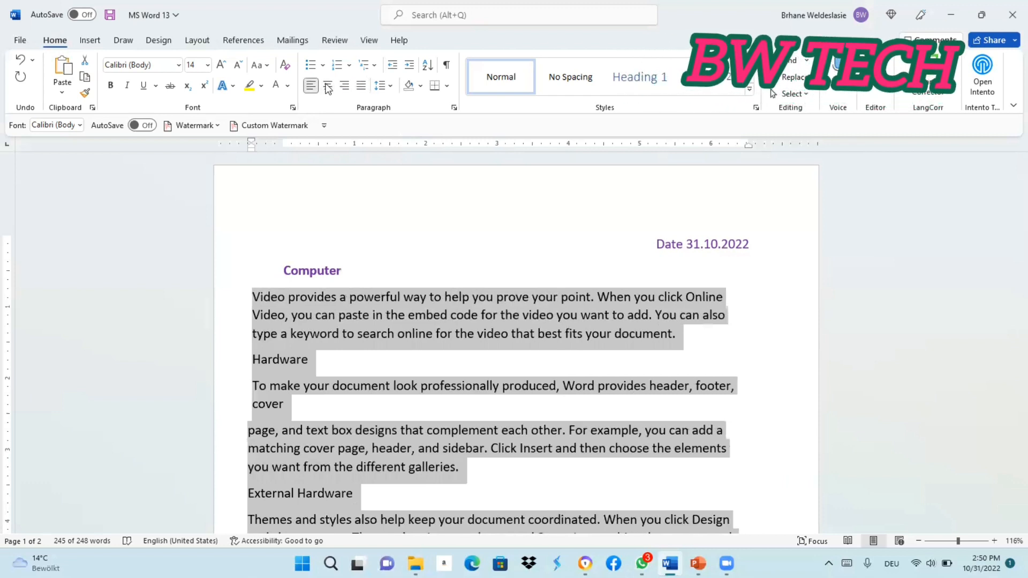
left_click(327, 87)
left_click(312, 87)
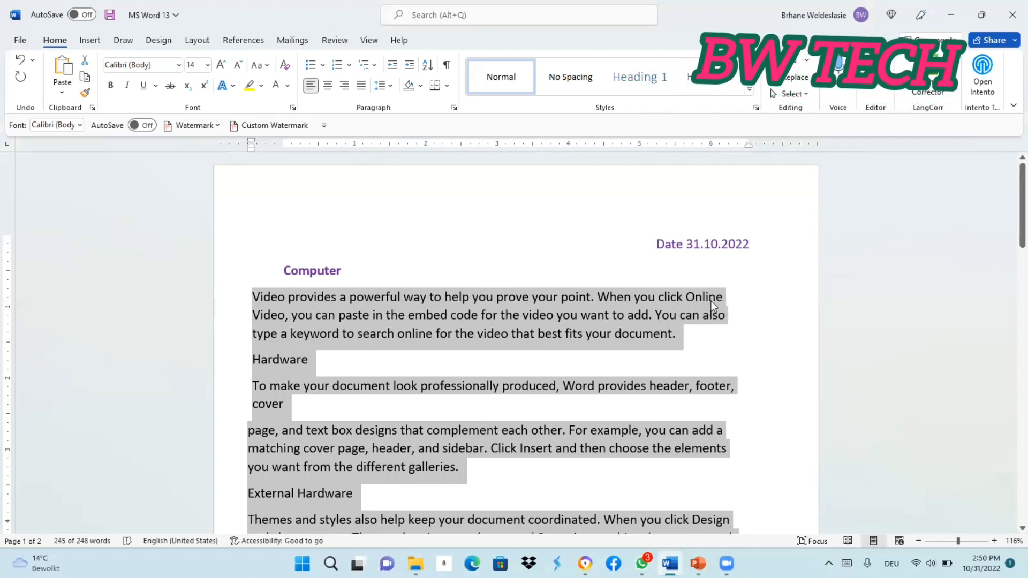
left_click(361, 86)
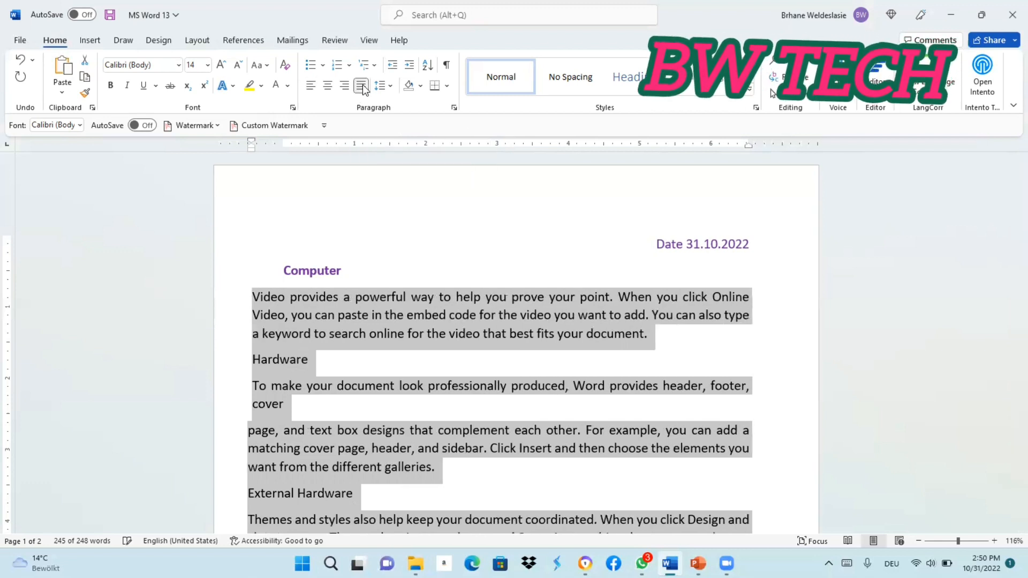
- Alternate the selected body text between left and justified alignment, try it centred once, and finish with it justified
left_click(310, 85)
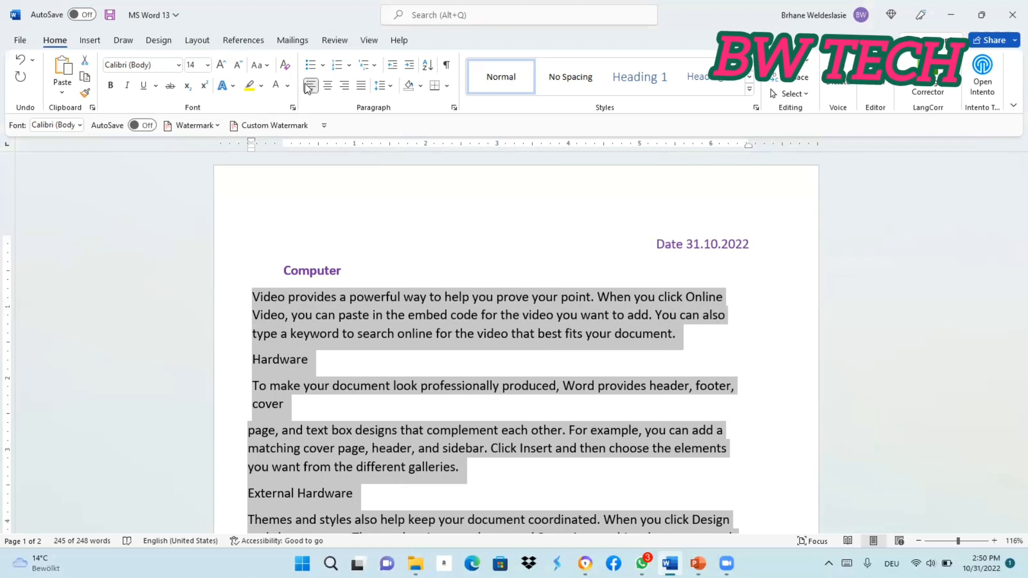
key("ctrl+j")
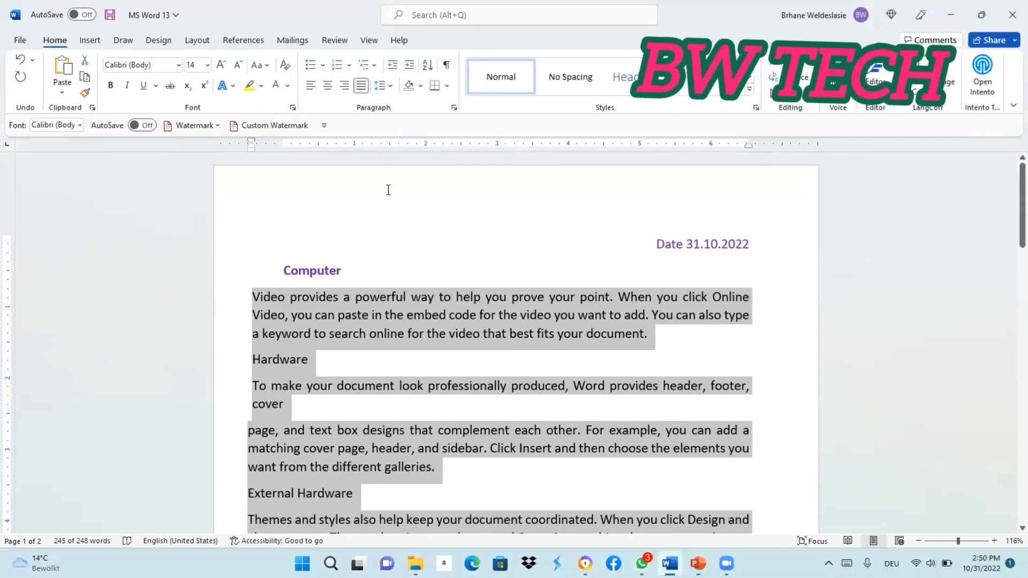
left_click(361, 87)
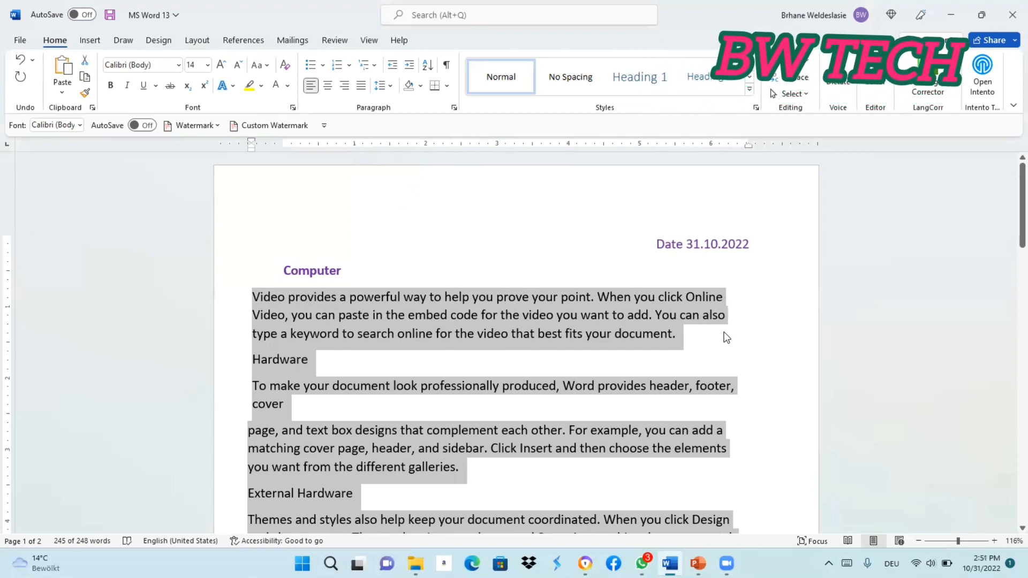
left_click(327, 85)
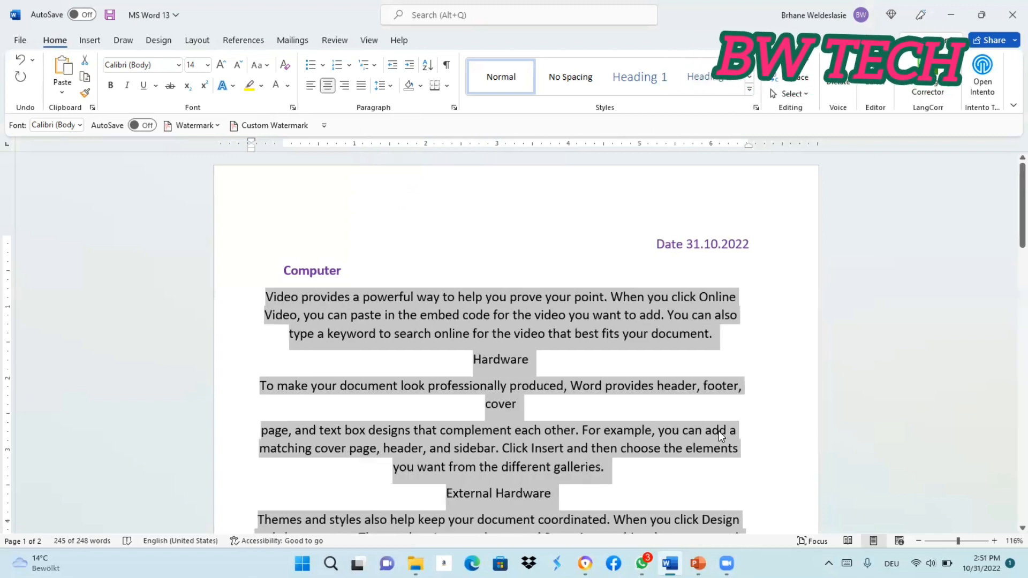
key("ctrl+j")
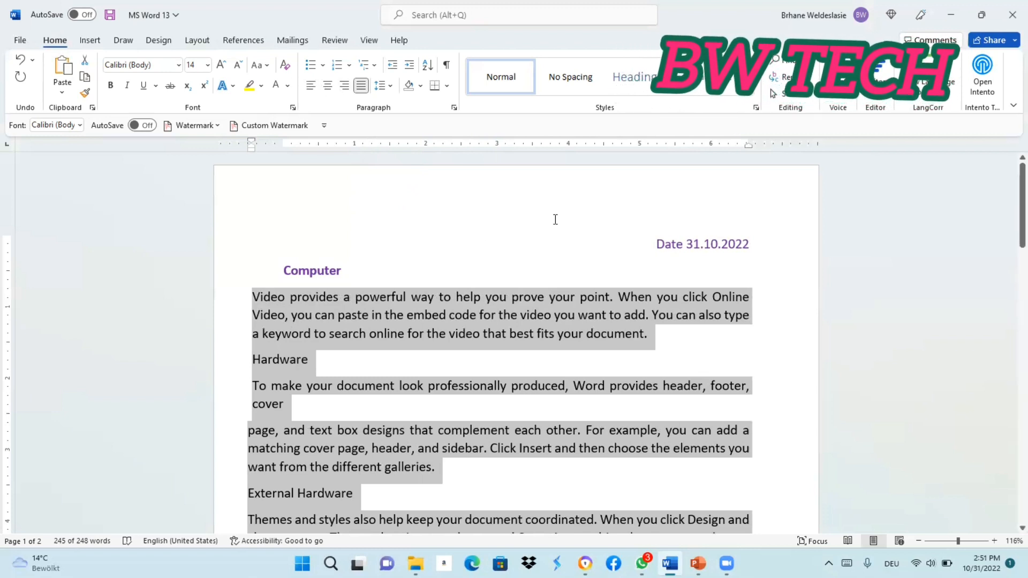
- Deselect the body text, look through the bullet and numbering libraries without applying anything, and dismiss the virus protection notification
left_click(477, 352)
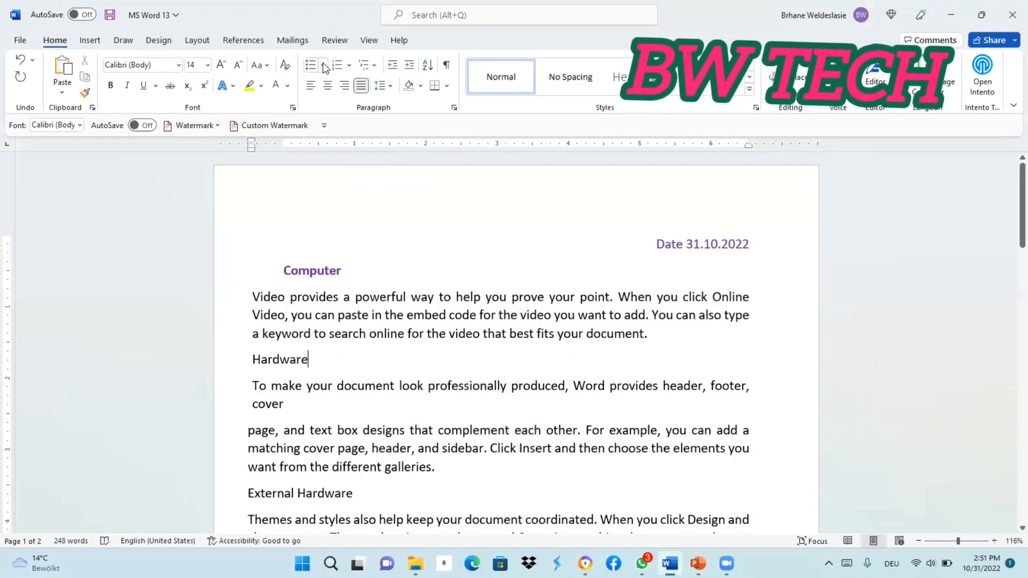
left_click(324, 65)
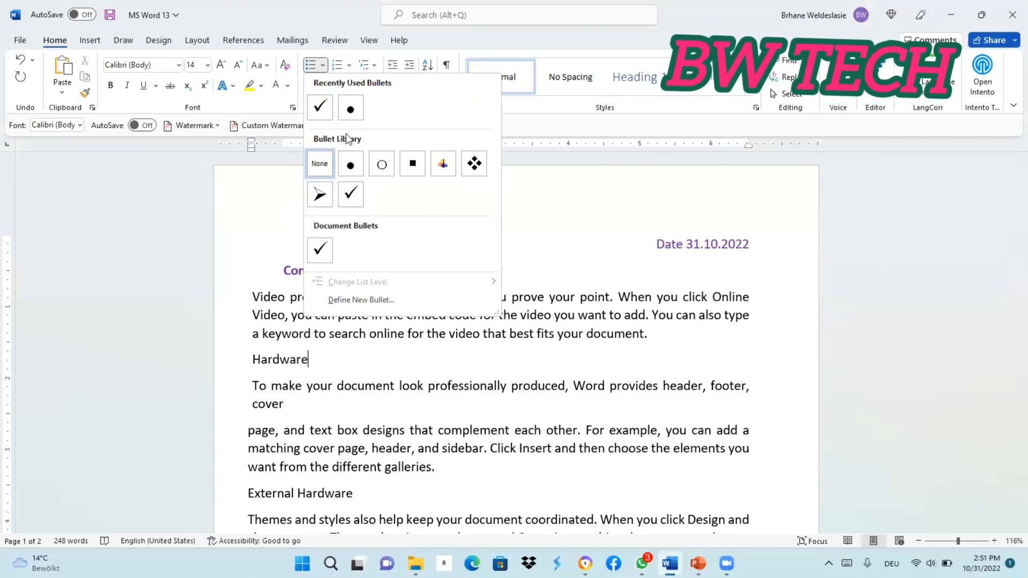
left_click(348, 65)
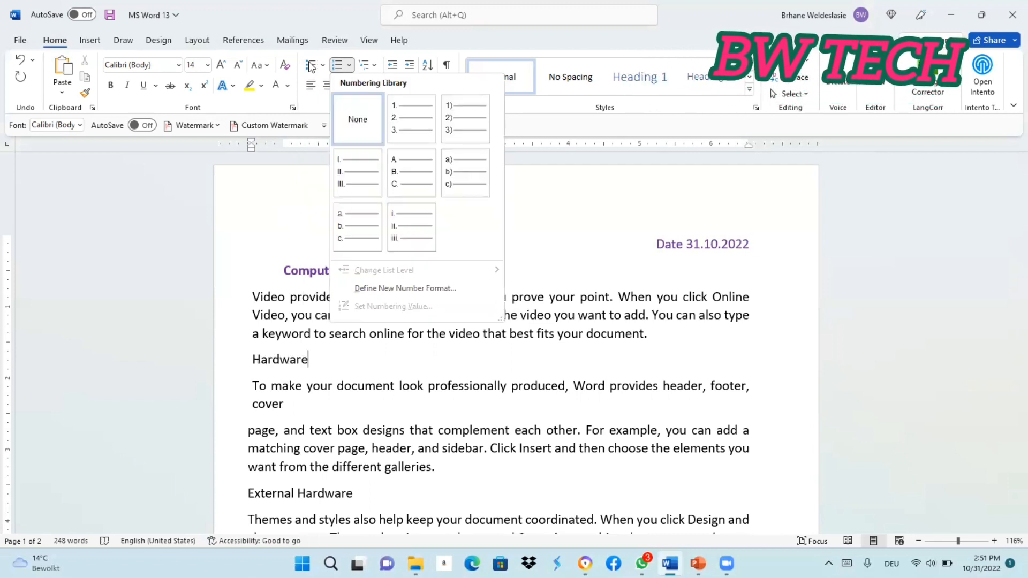
left_click(323, 65)
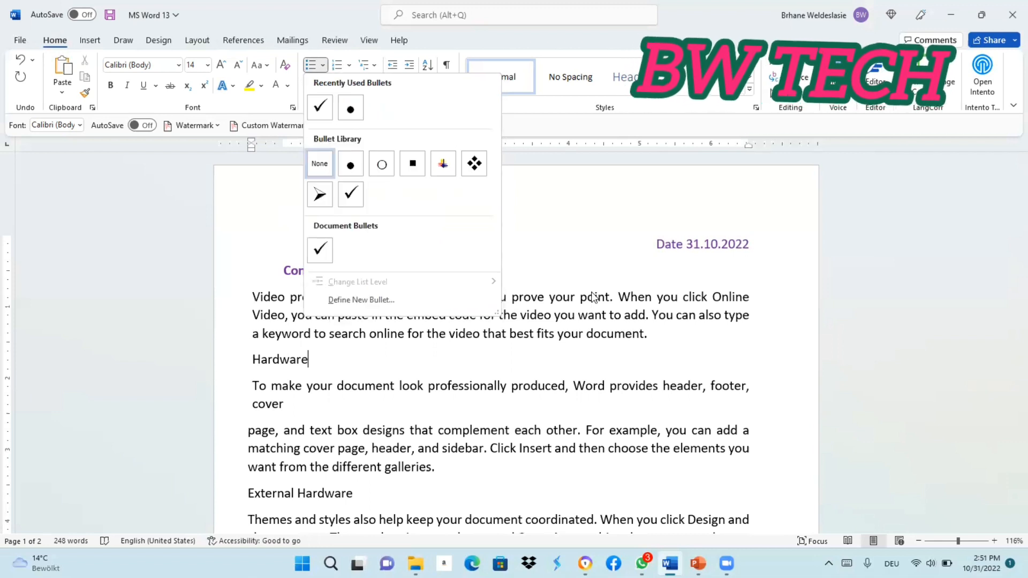
left_click(295, 316)
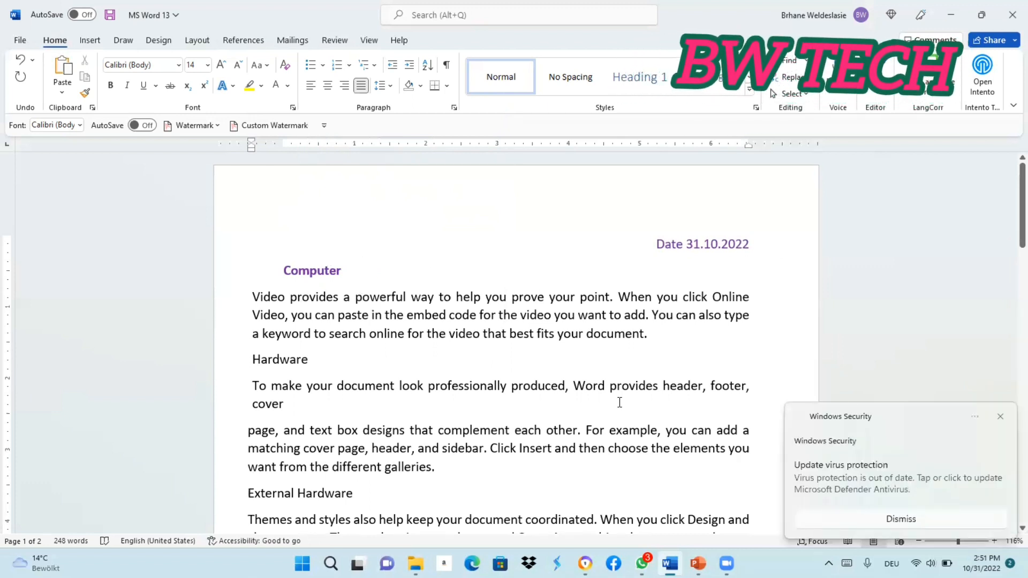
left_click(1000, 416)
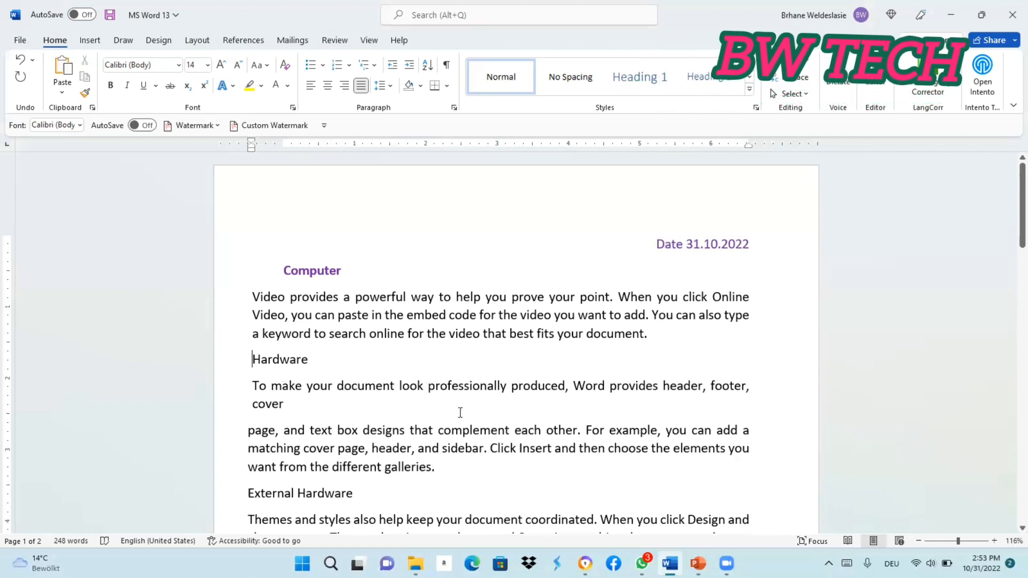
- Format the "Hardware" heading below the first paragraph as bold at 16 pt
left_click_drag(261, 359, 326, 358)
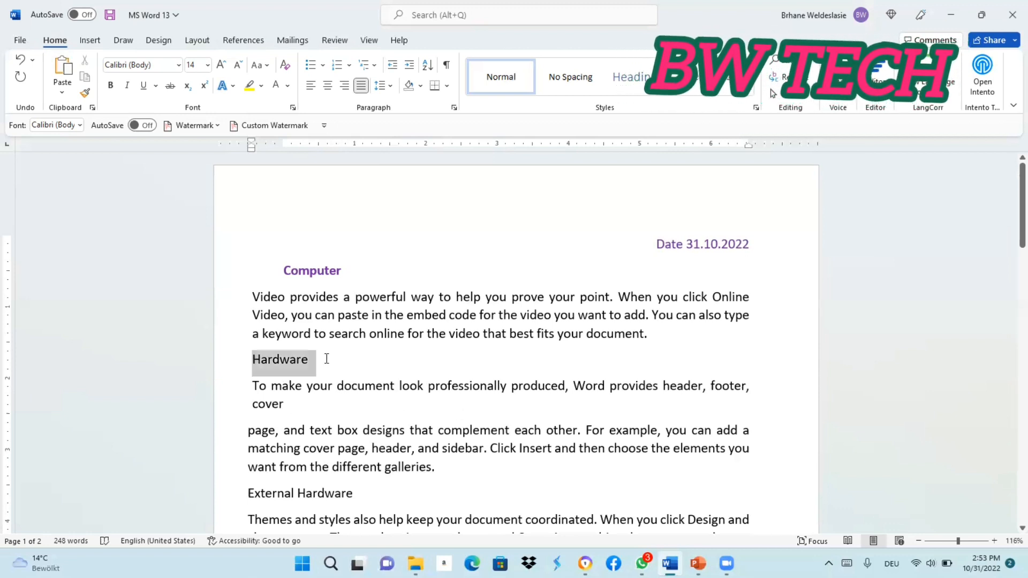
left_click(221, 65)
left_click(111, 85)
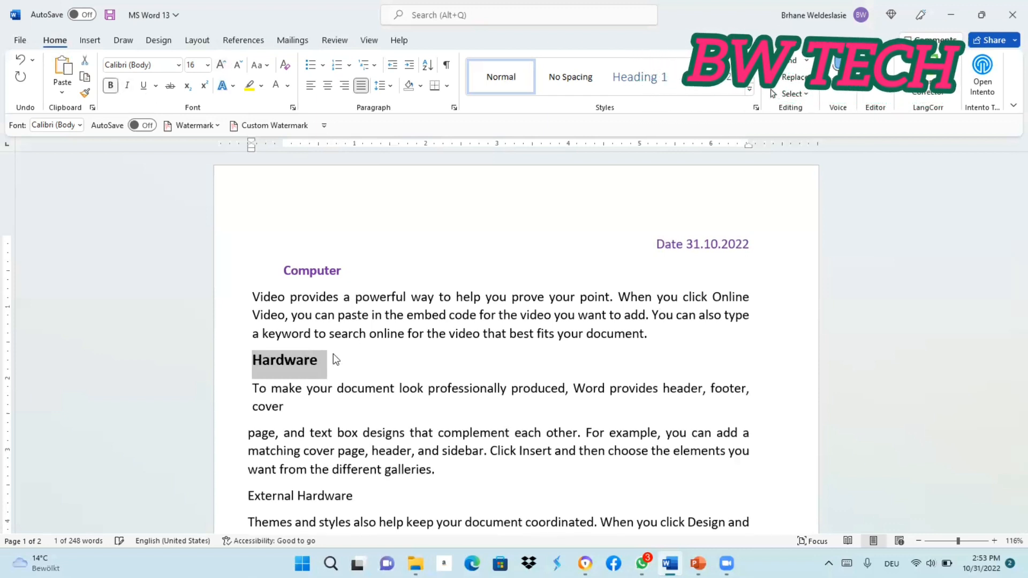
left_click(331, 359)
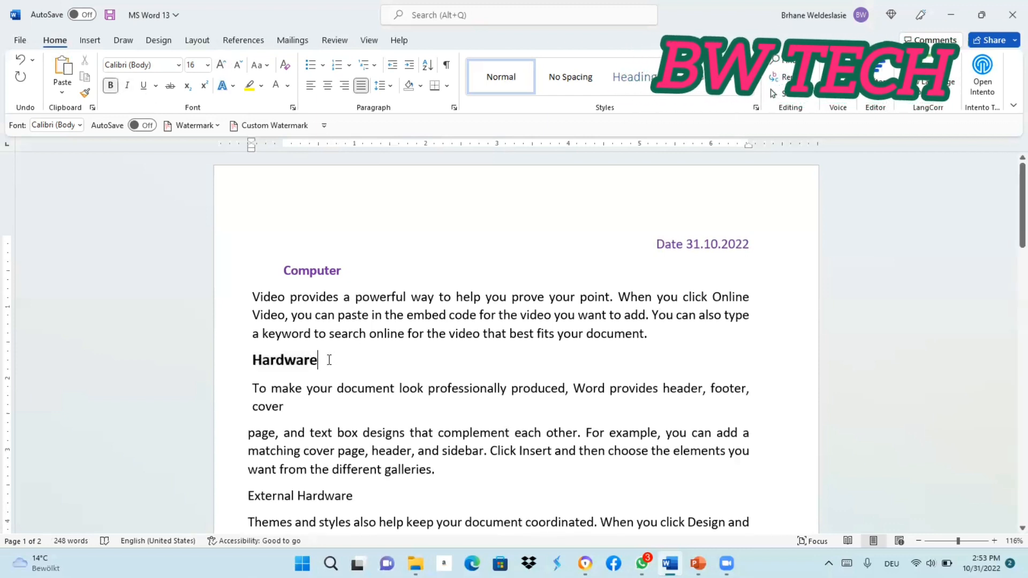
- Join the paragraph starting with "page, and text box designs" to the end of the "cover" line under "Hardware"
left_click(253, 394)
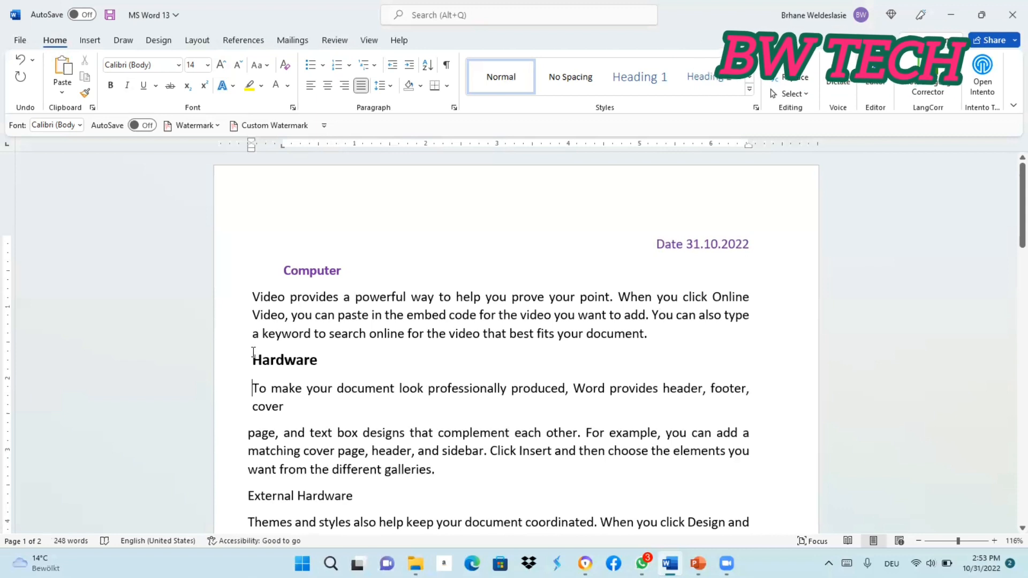
left_click(248, 435)
key("BackSpace")
key("BackSpace")
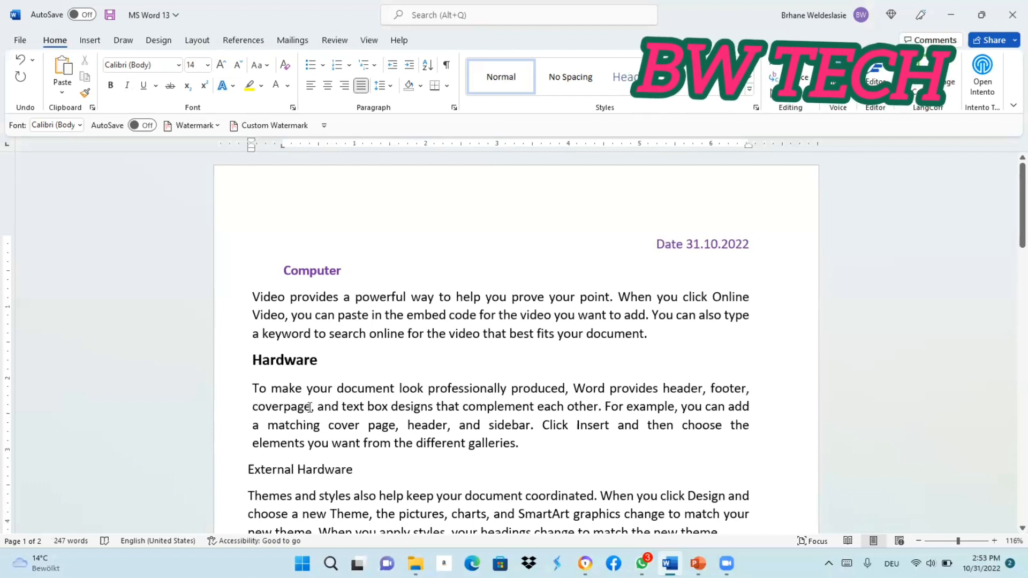
- Give the paragraph below "Hardware" a check-mark bullet and replace the misspelled "coverpage" with the suggestion "coverage"
left_click(322, 65)
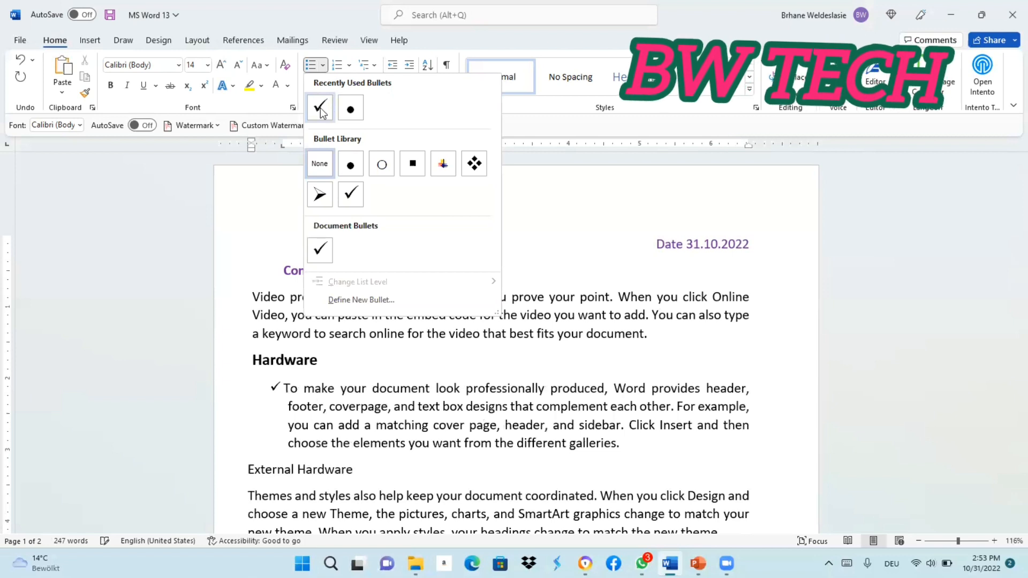
left_click(249, 386)
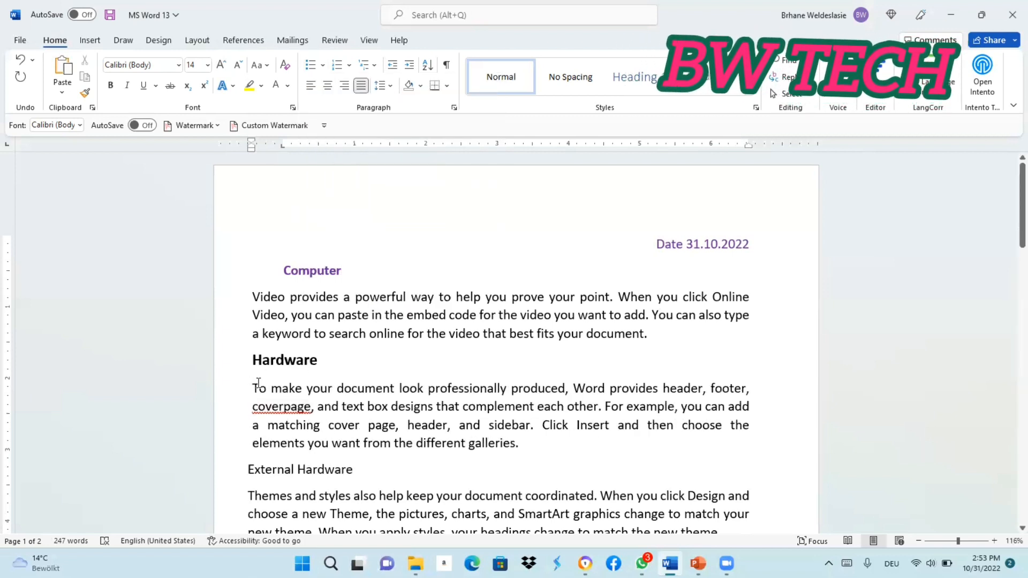
left_click(323, 64)
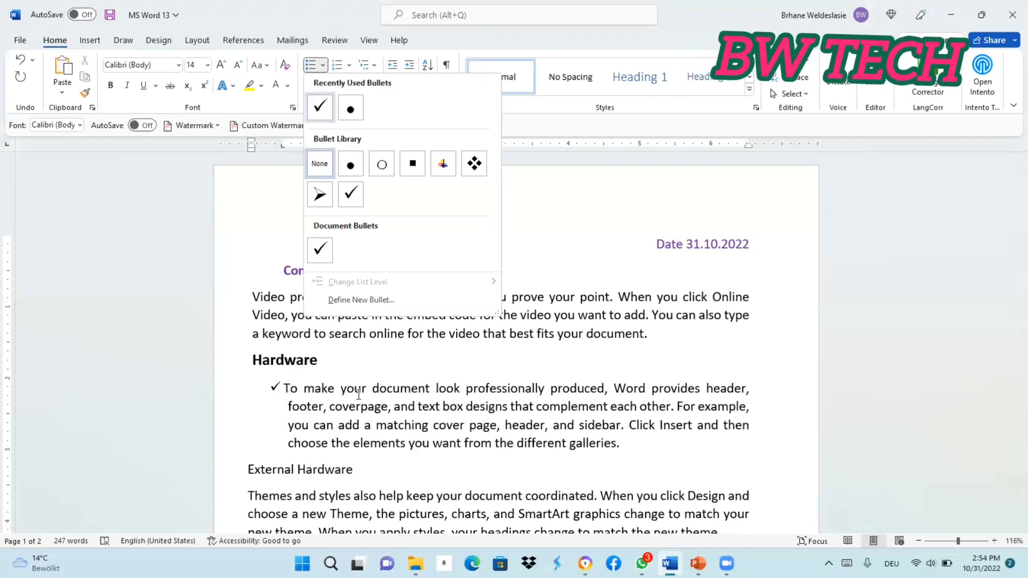
right_click(363, 408)
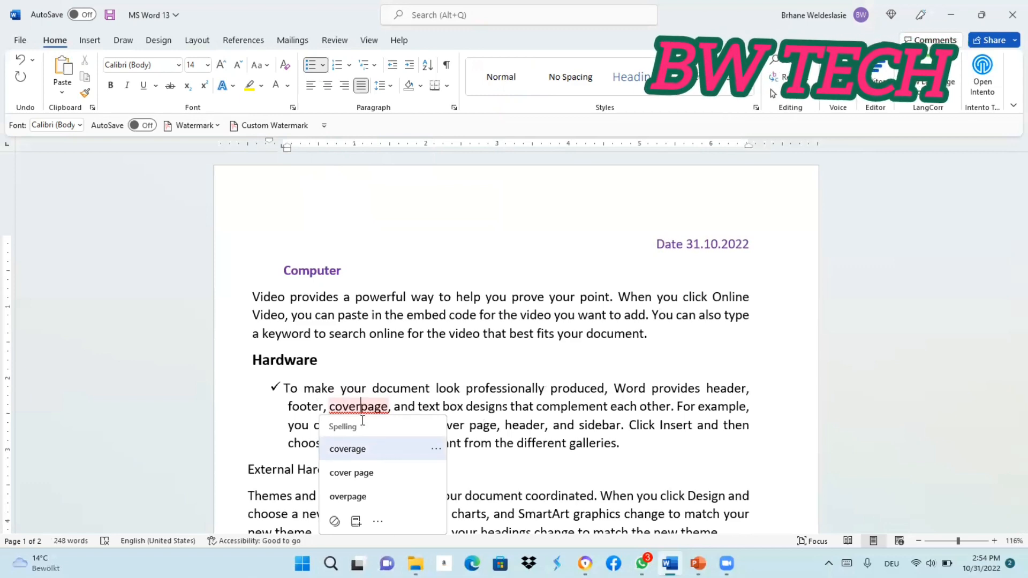
left_click(349, 449)
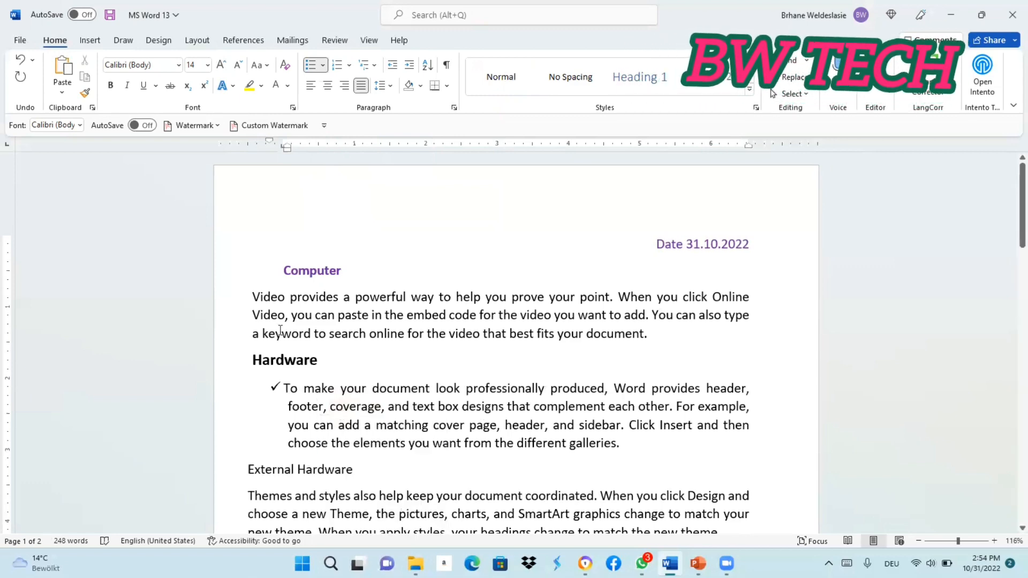
- Centre the "Hardware" heading above the bulleted paragraph
scroll(275, 327, "down", 3)
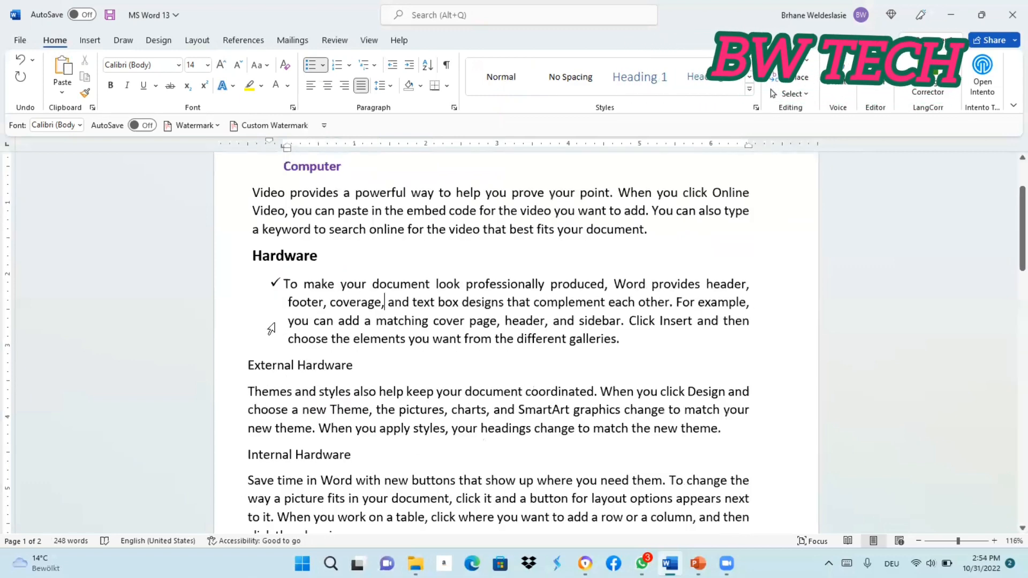
left_click(255, 254)
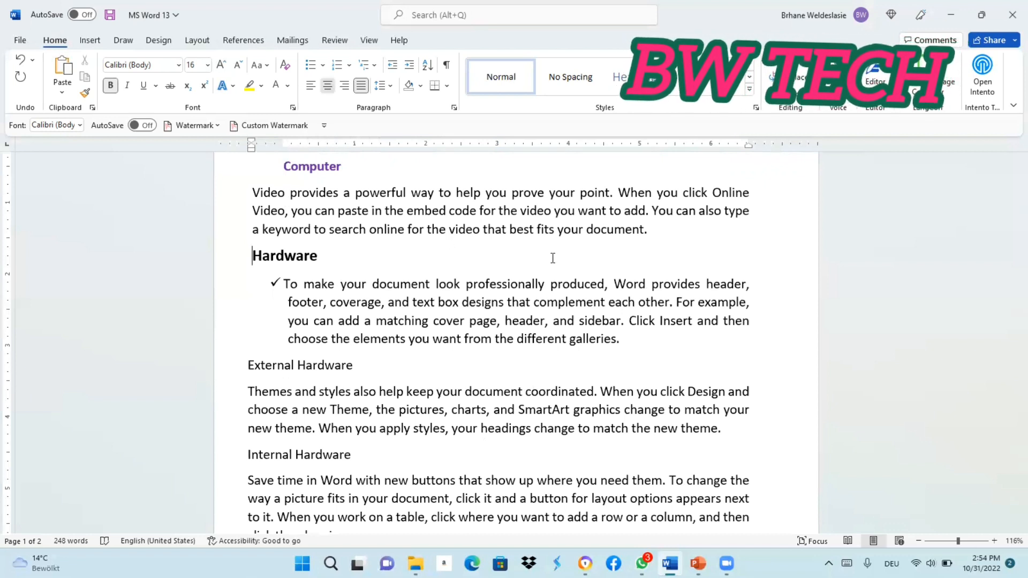
key("ctrl+e")
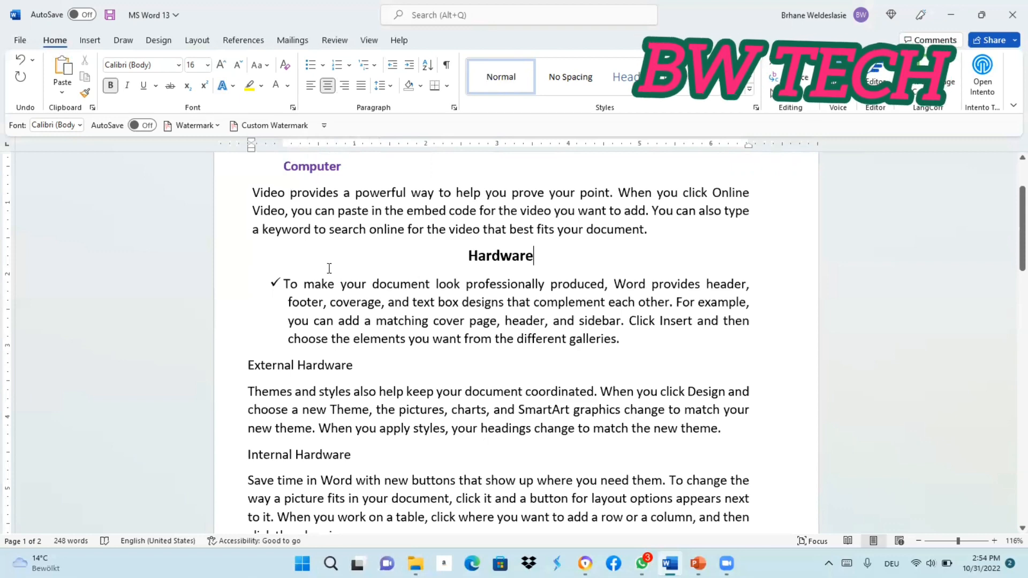
- Format the "External Hardware" heading as bold at 16 pt
scroll(509, 291, "up", 3)
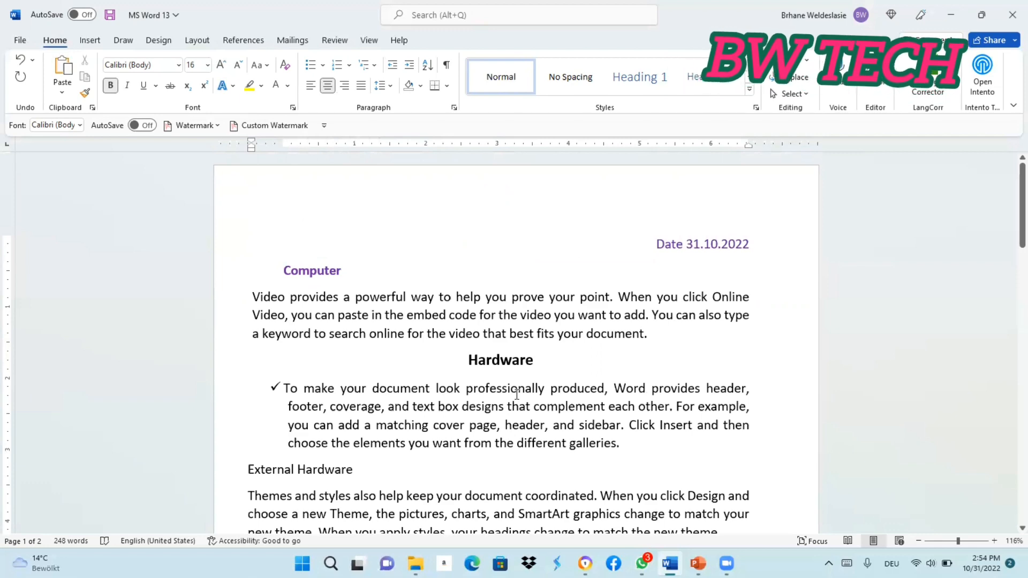
scroll(489, 387, "down", 3)
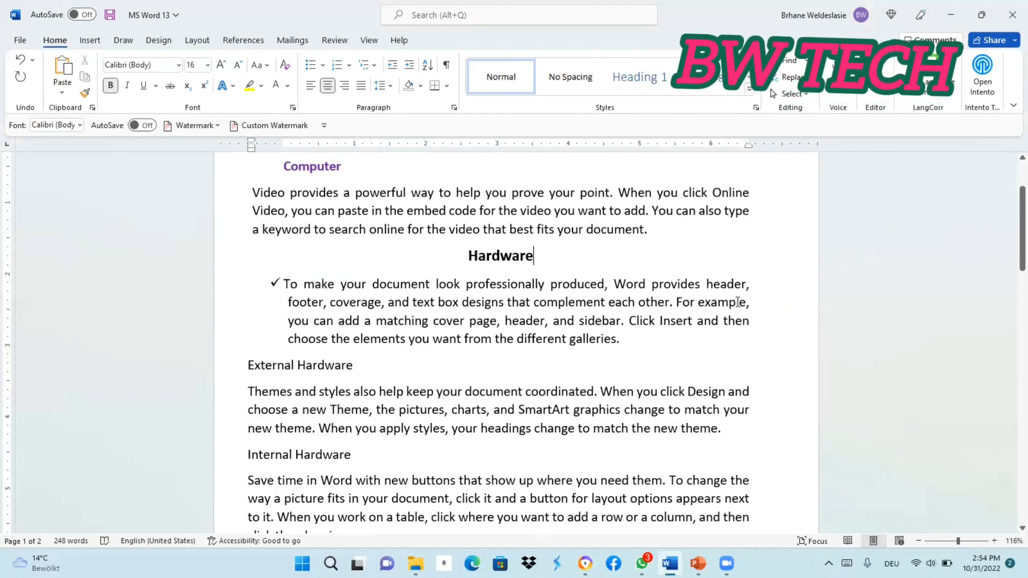
left_click(247, 364)
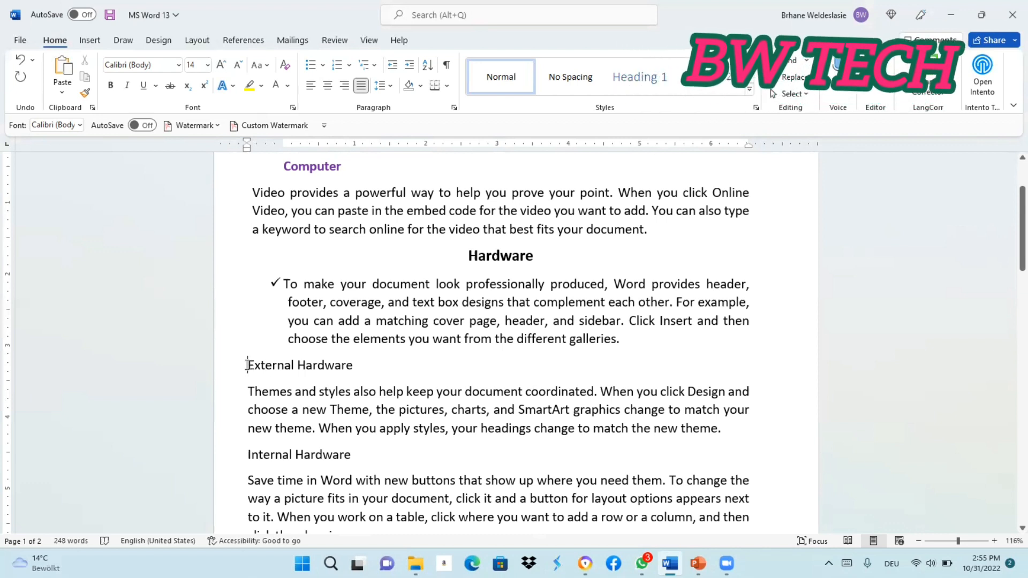
left_click_drag(247, 365, 362, 369)
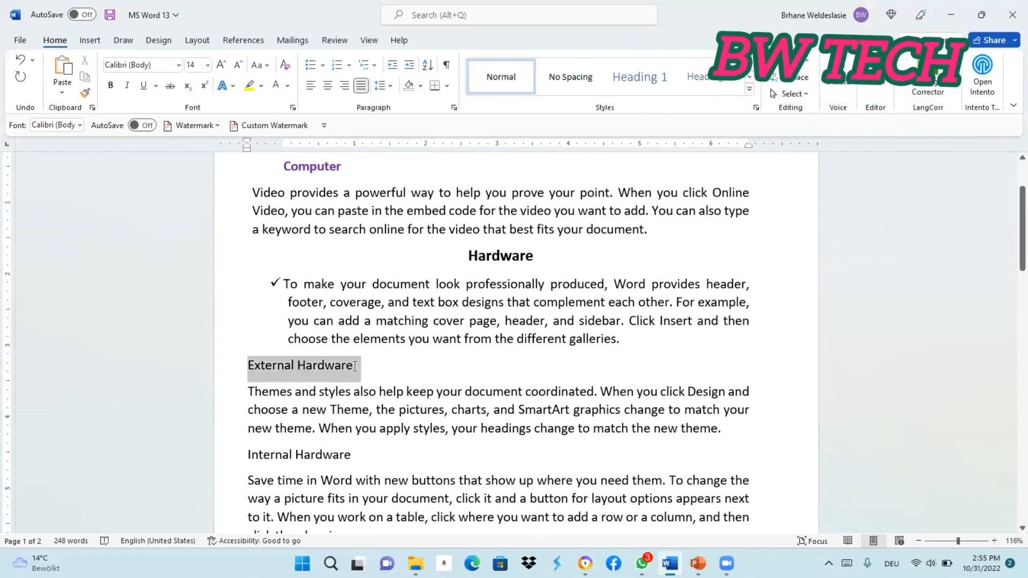
left_click(224, 64)
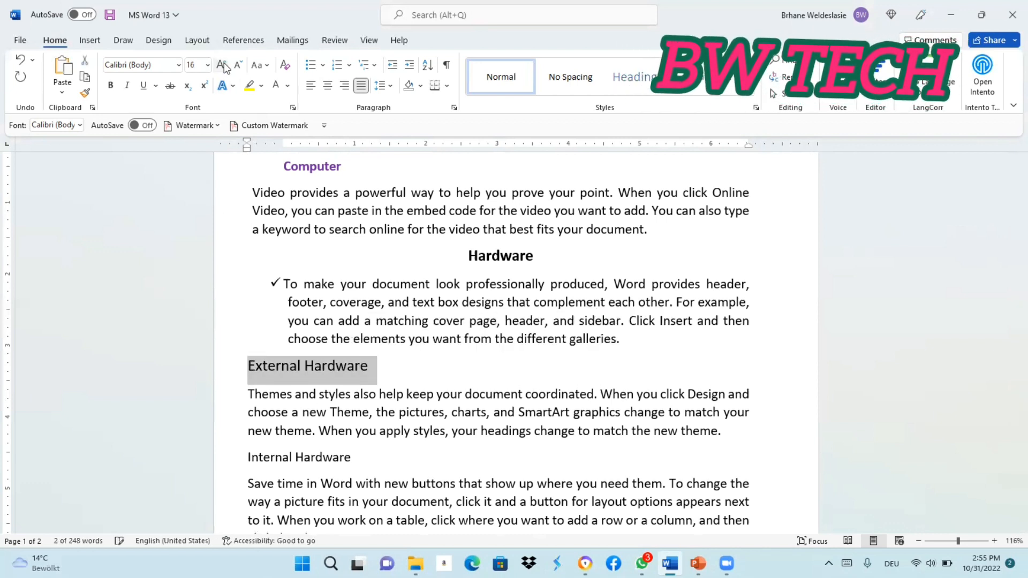
left_click(111, 87)
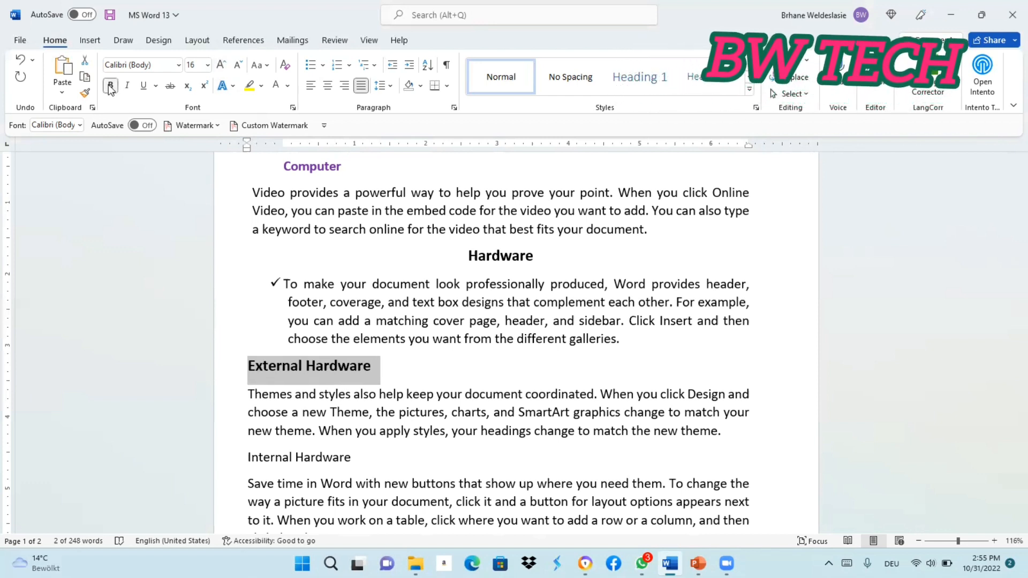
left_click(387, 365)
- Apply the check-mark bullet to the "Themes and styles" paragraph under "External Hardware"
left_click(250, 394)
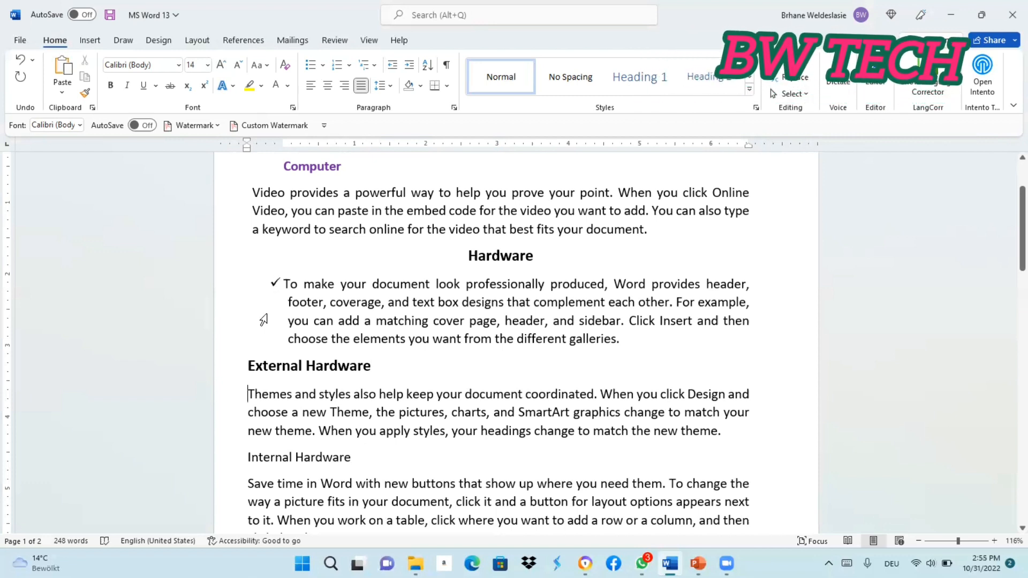
left_click(323, 65)
left_click(321, 107)
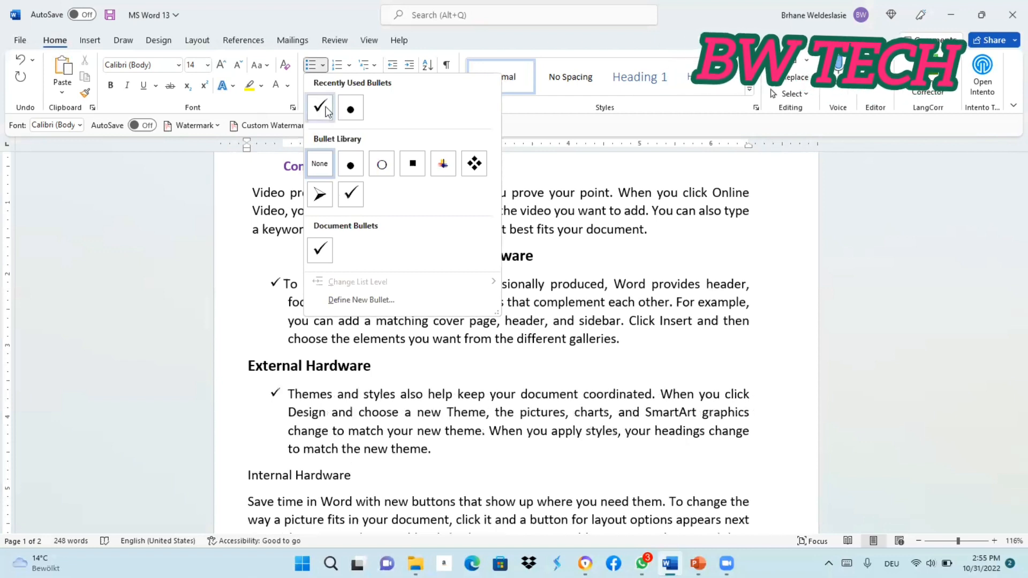
- Centre the "External Hardware" heading, compare it with left alignment, and finish with it centred
left_click(250, 367)
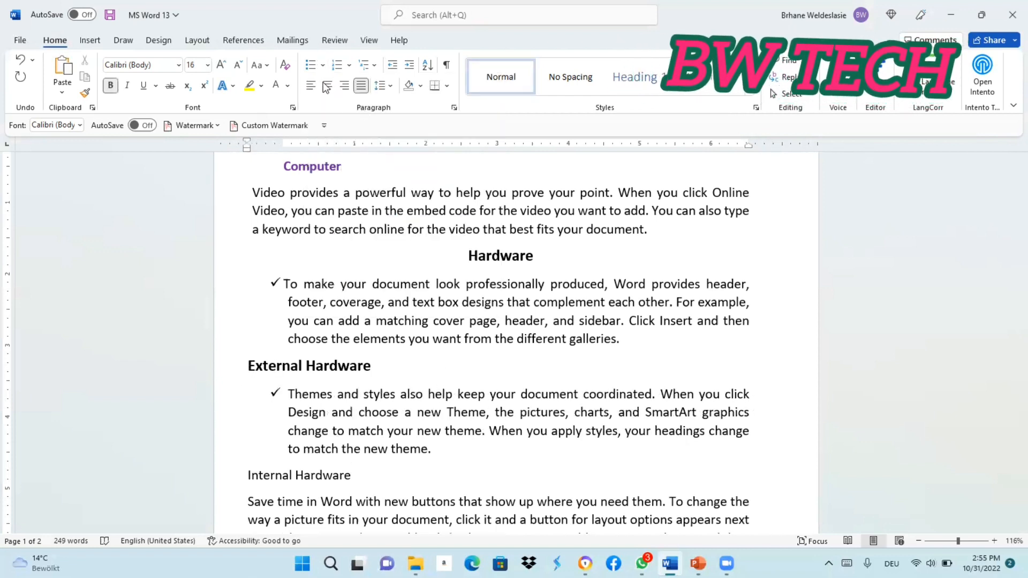
key("ctrl+e")
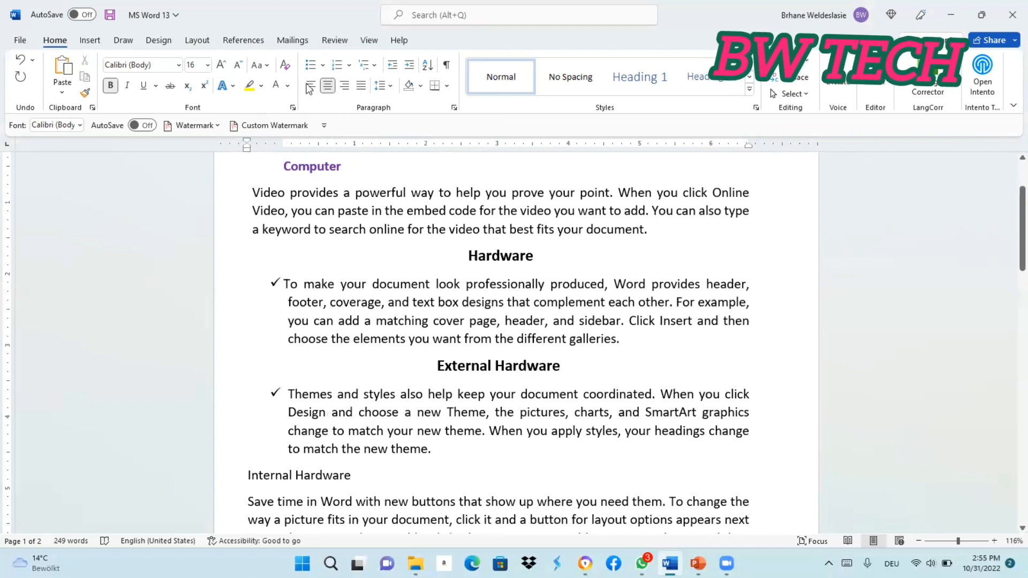
left_click(310, 86)
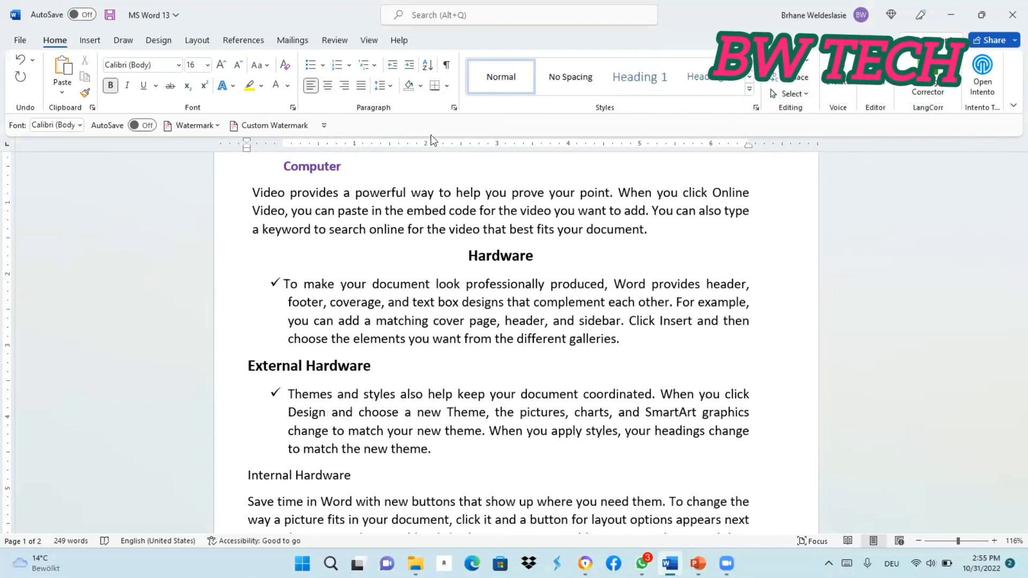
key("ctrl+e")
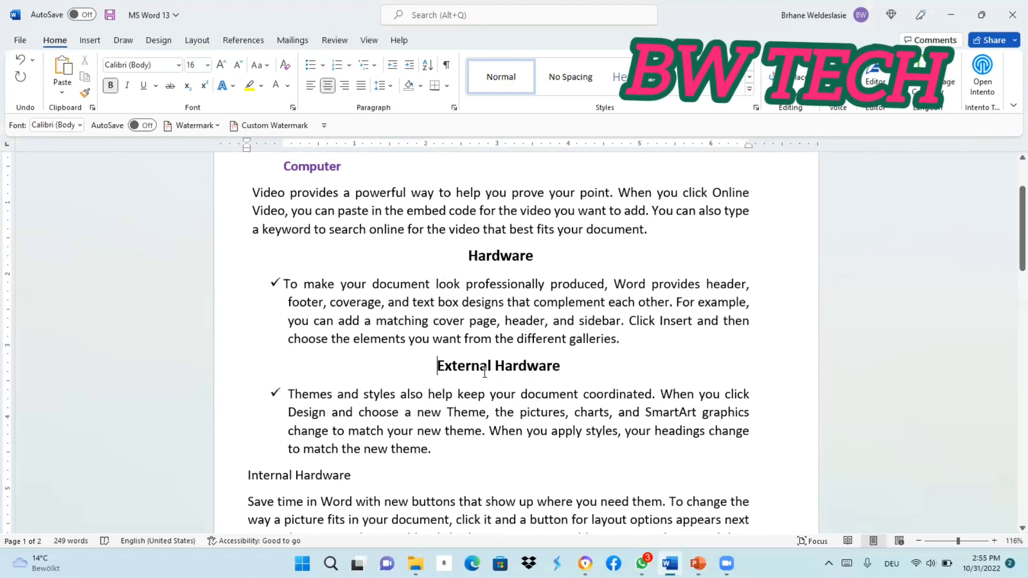
- Format the "Internal Hardware" heading as bold at 16 pt
scroll(251, 374, "down", 2)
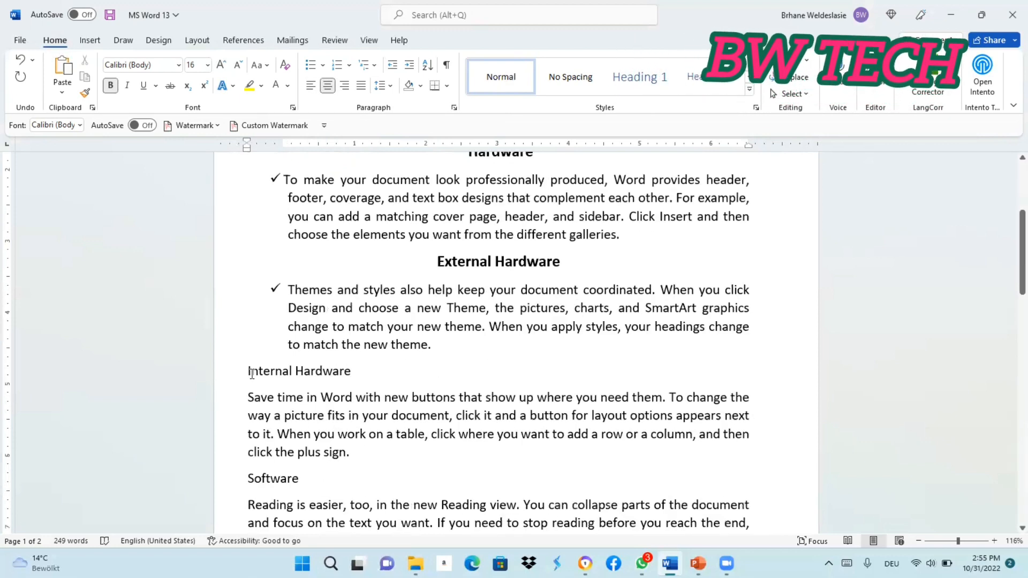
left_click(249, 371)
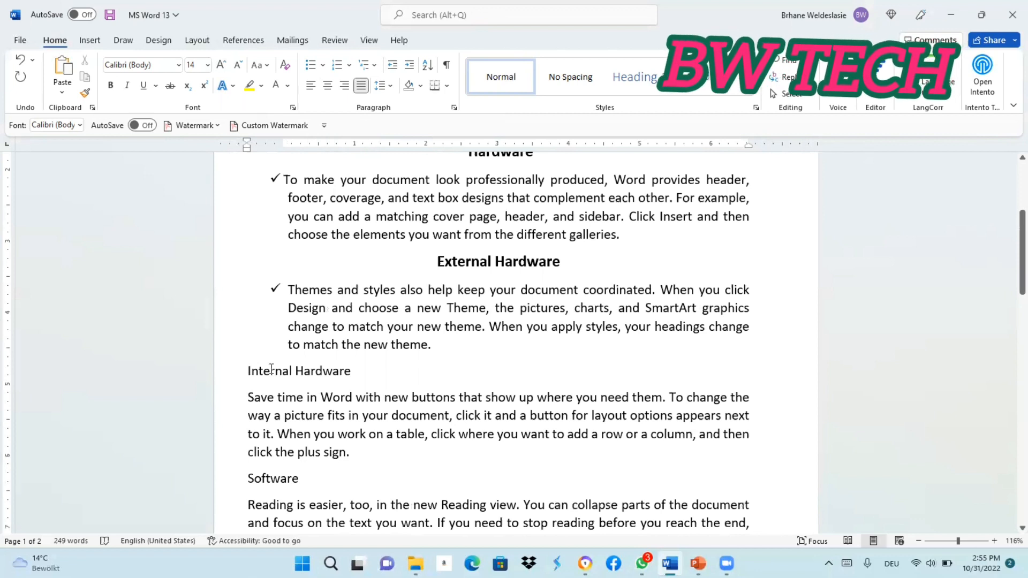
triple_click(380, 372)
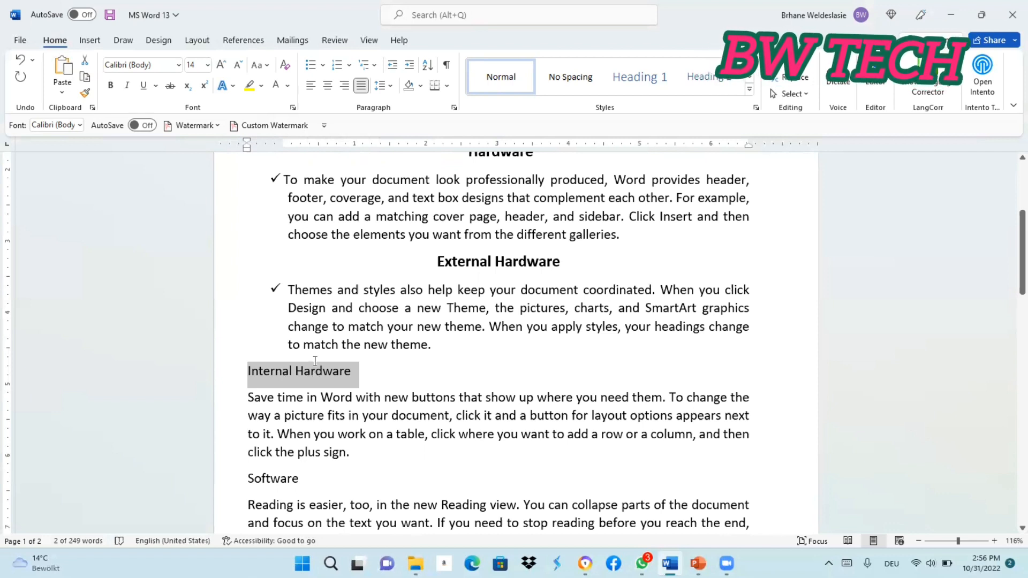
left_click(221, 65)
left_click(113, 84)
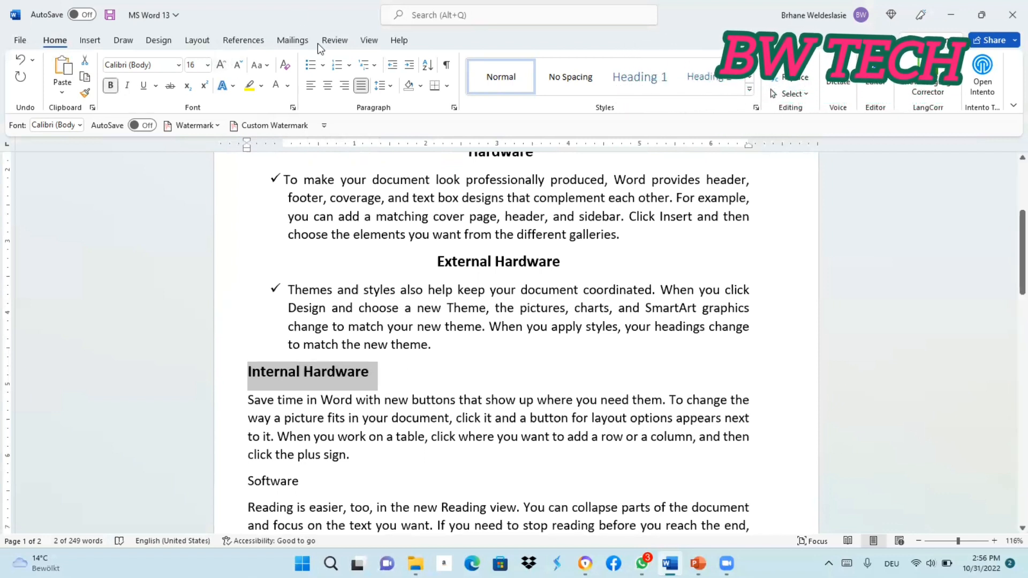
- Centre the "Internal Hardware" heading and apply the check-mark bullet to the "Save time in Word" paragraph below it
key("ctrl+e")
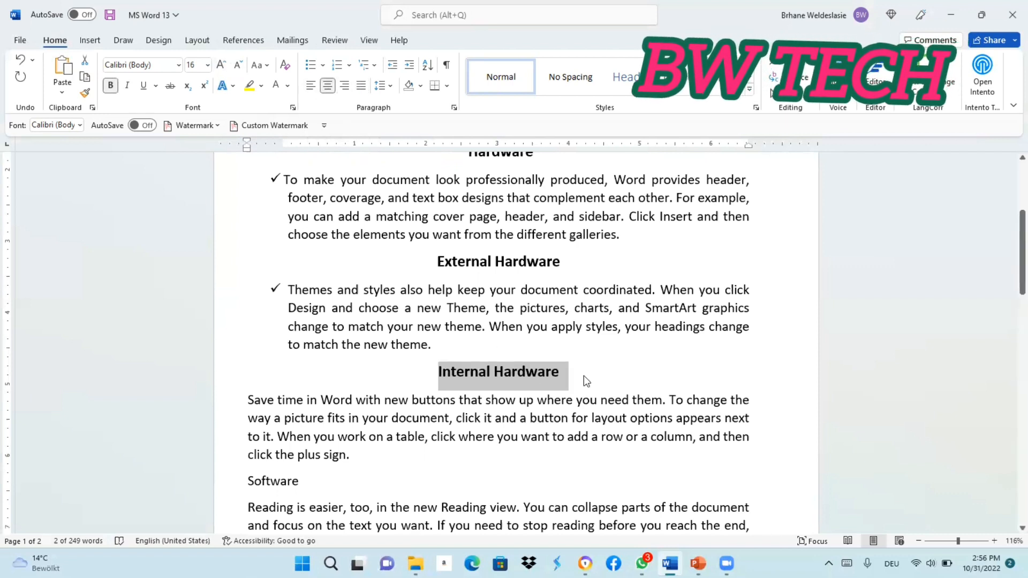
key("Right")
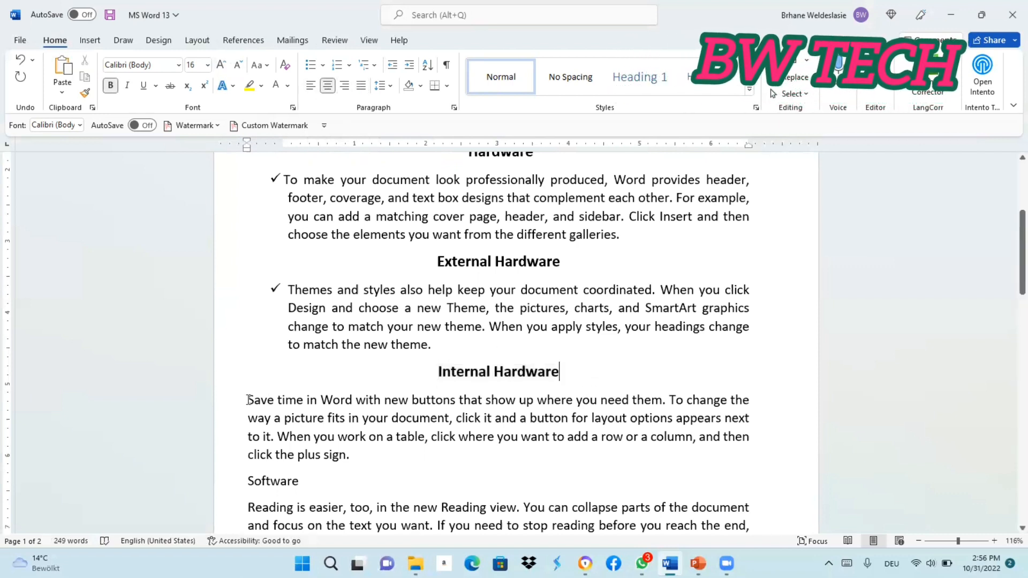
left_click(248, 400)
left_click(323, 64)
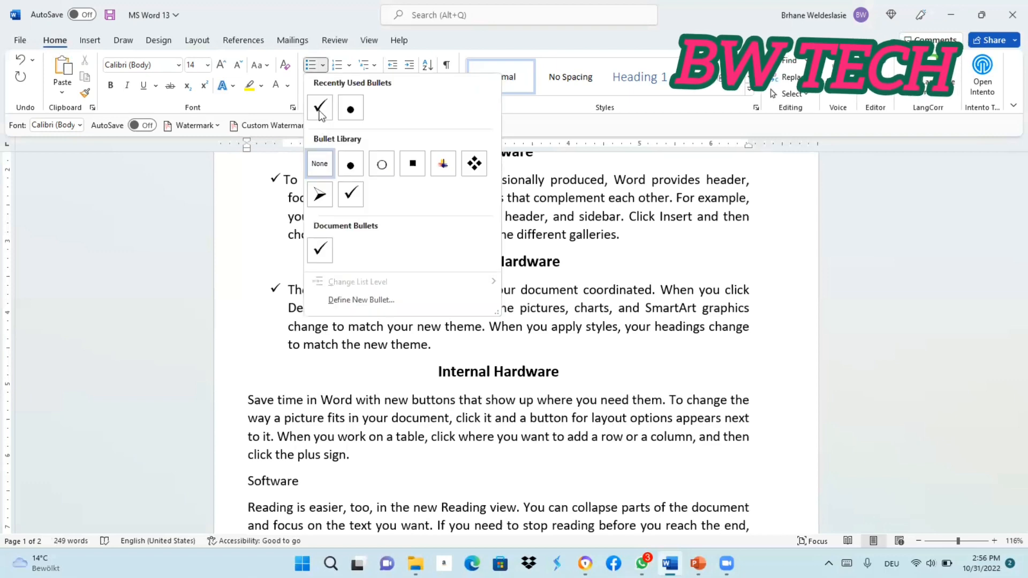
left_click(320, 108)
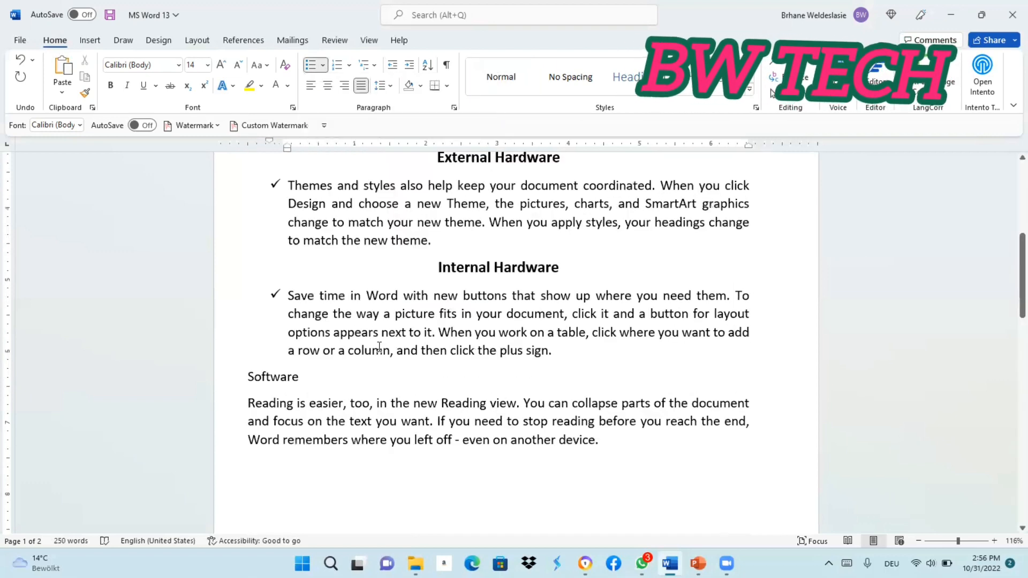
- Format the "Software" heading as bold at 16 pt
left_click(248, 377)
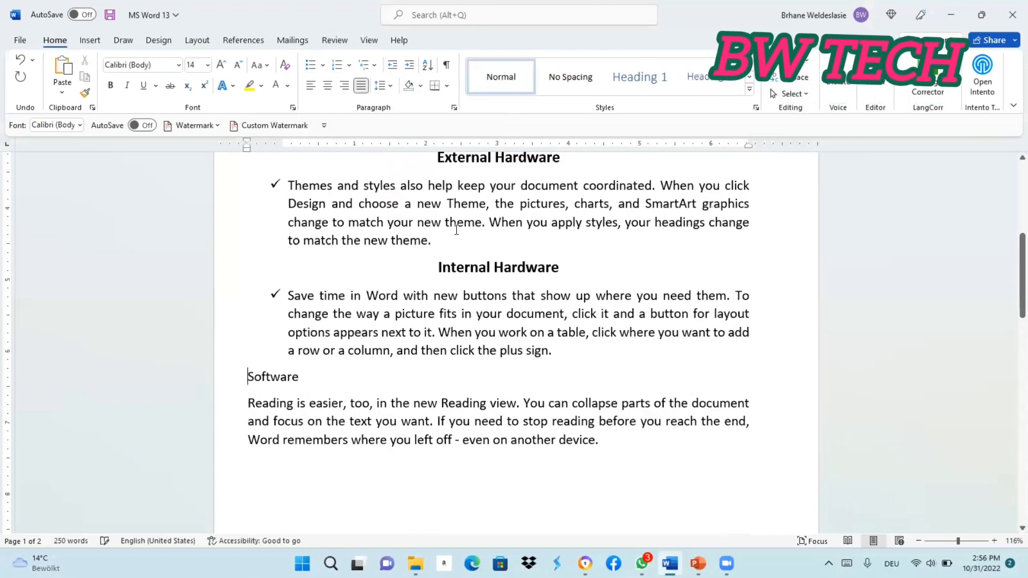
scroll(456, 230, "up", 4)
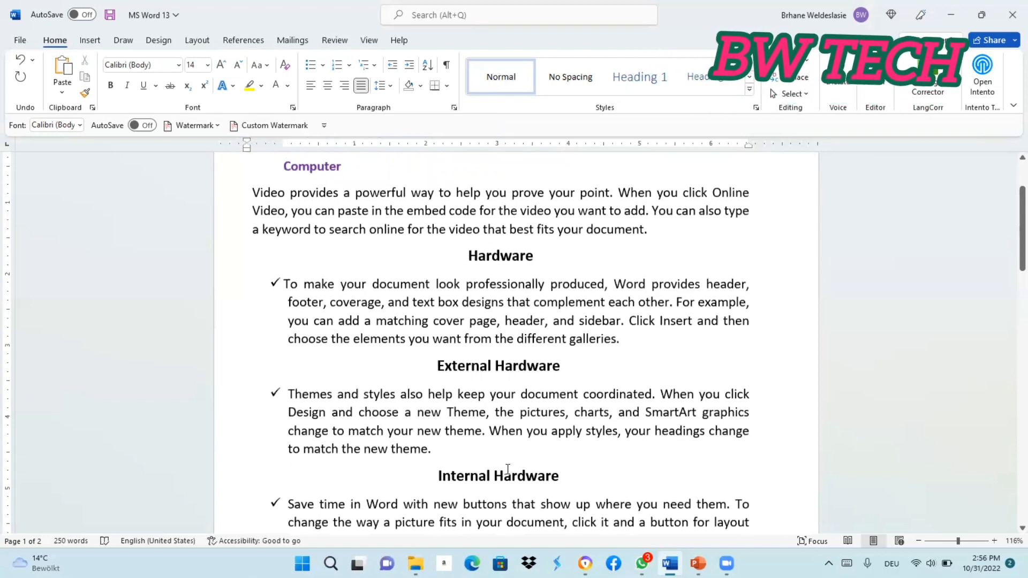
scroll(473, 295, "down", 2)
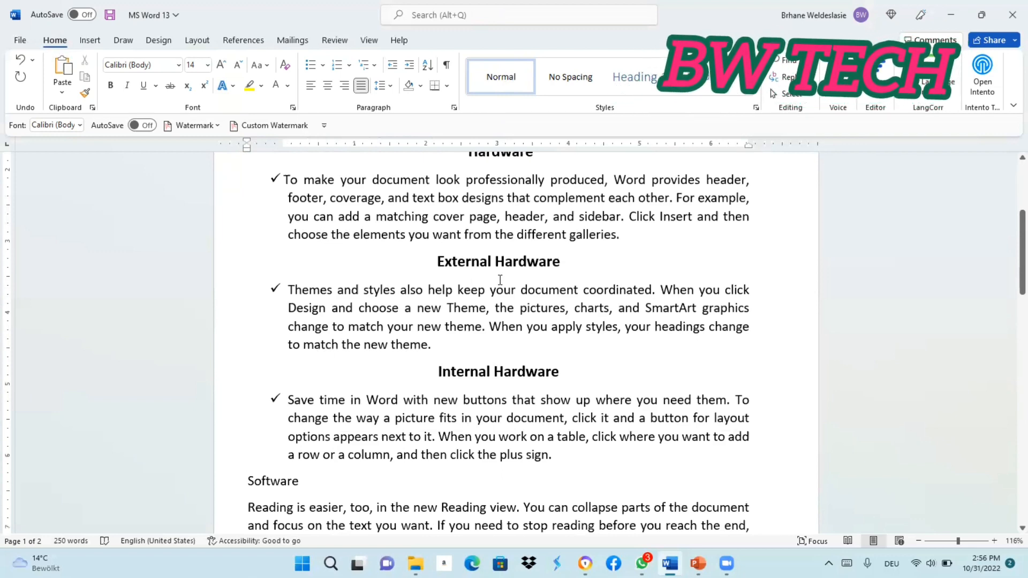
scroll(502, 298, "down", 2)
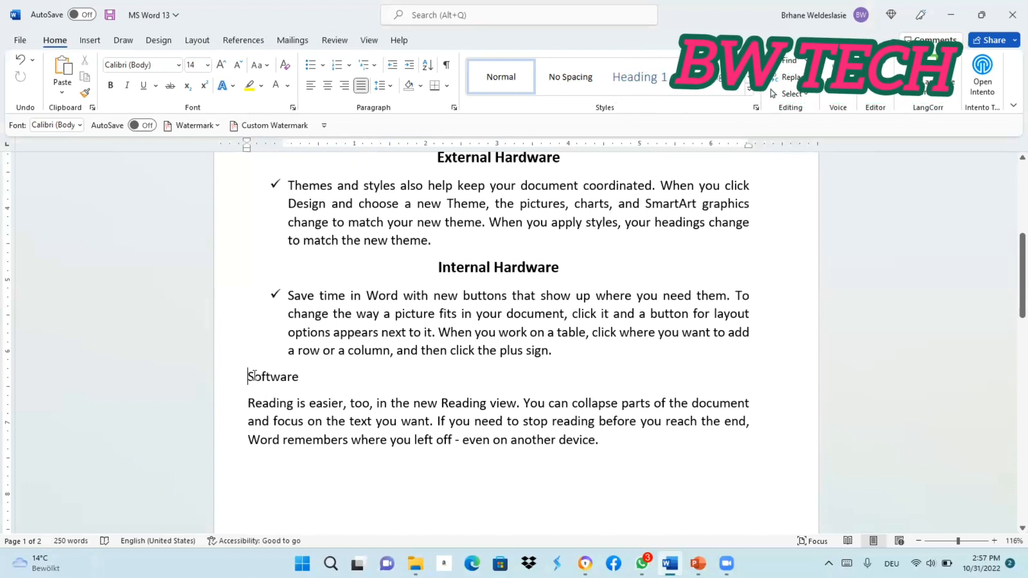
left_click_drag(259, 374, 310, 376)
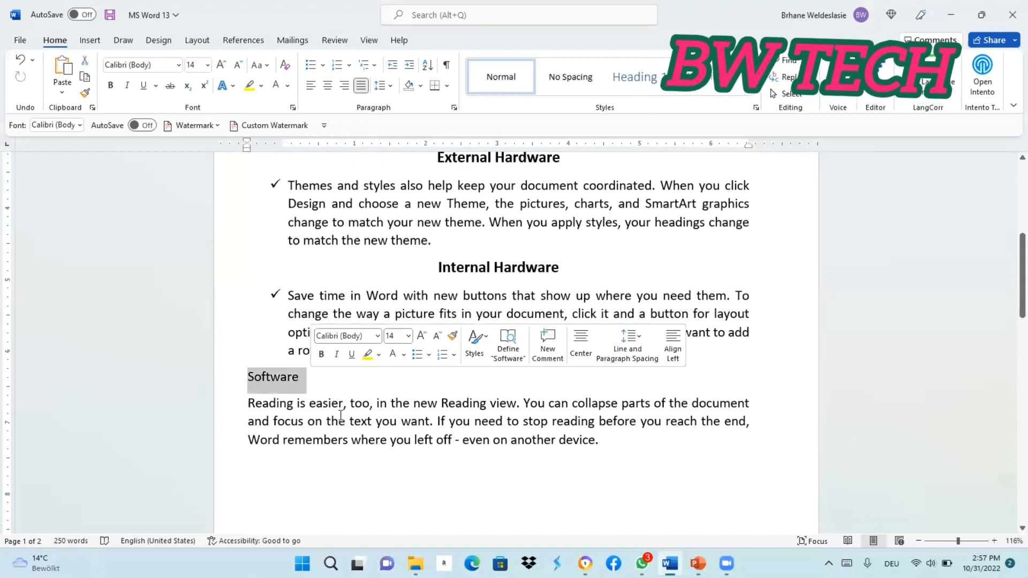
left_click(220, 65)
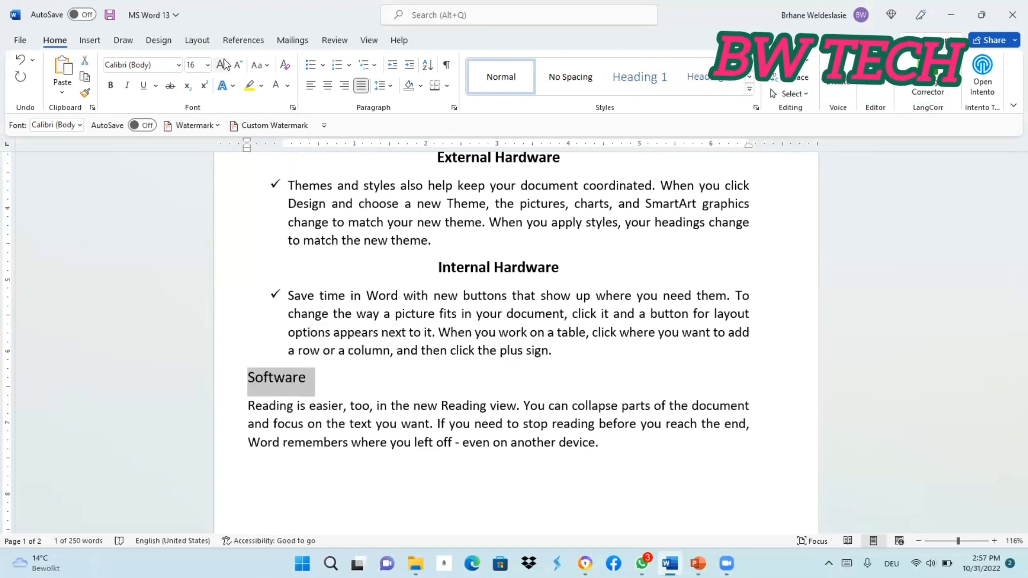
left_click(110, 86)
left_click(330, 350)
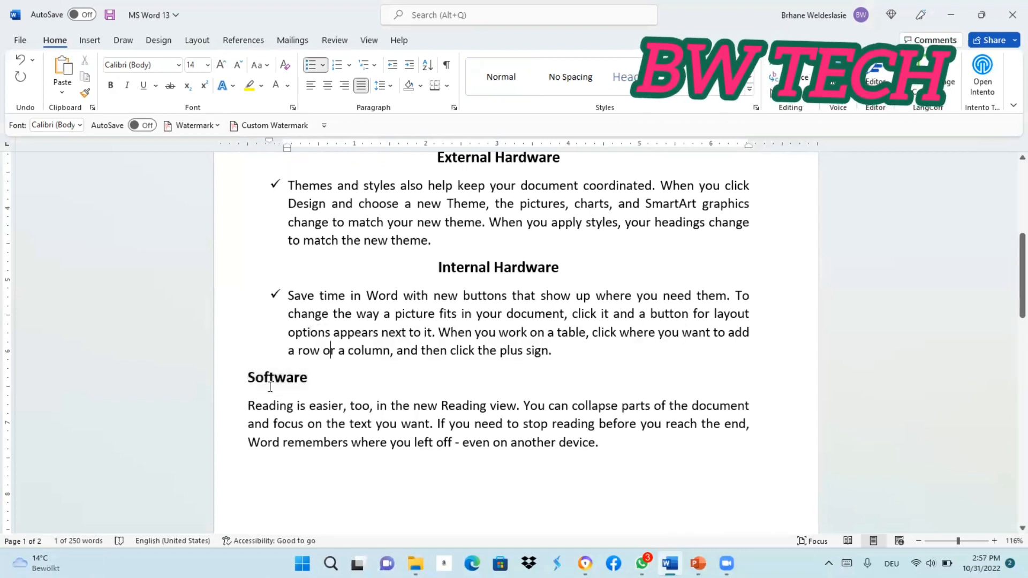
- Centre the "Software" heading and apply the check-mark bullet to the "Reading is easier" paragraph below it
left_click(248, 376)
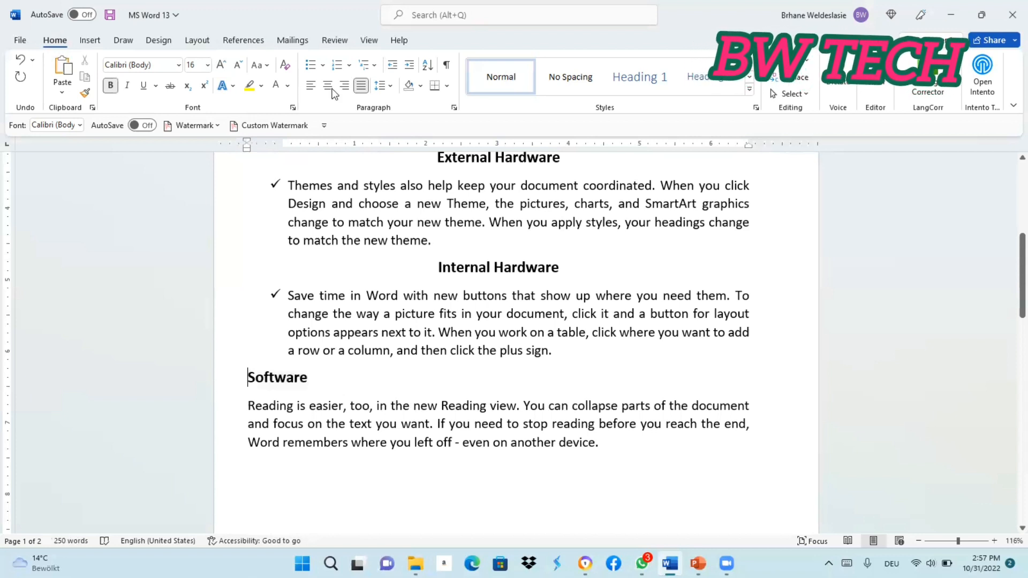
key("ctrl+e")
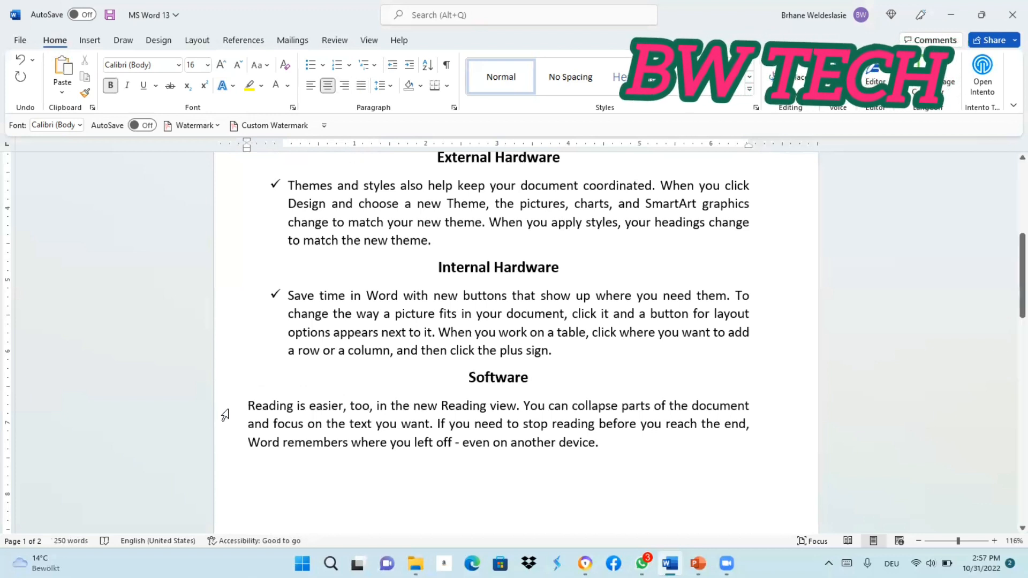
left_click(247, 405)
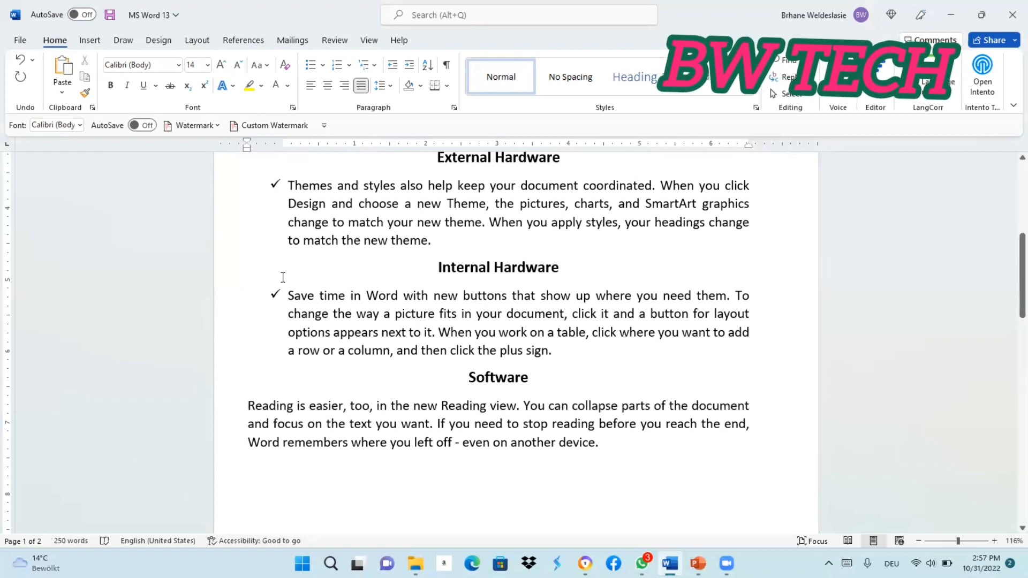
left_click(322, 69)
left_click(321, 106)
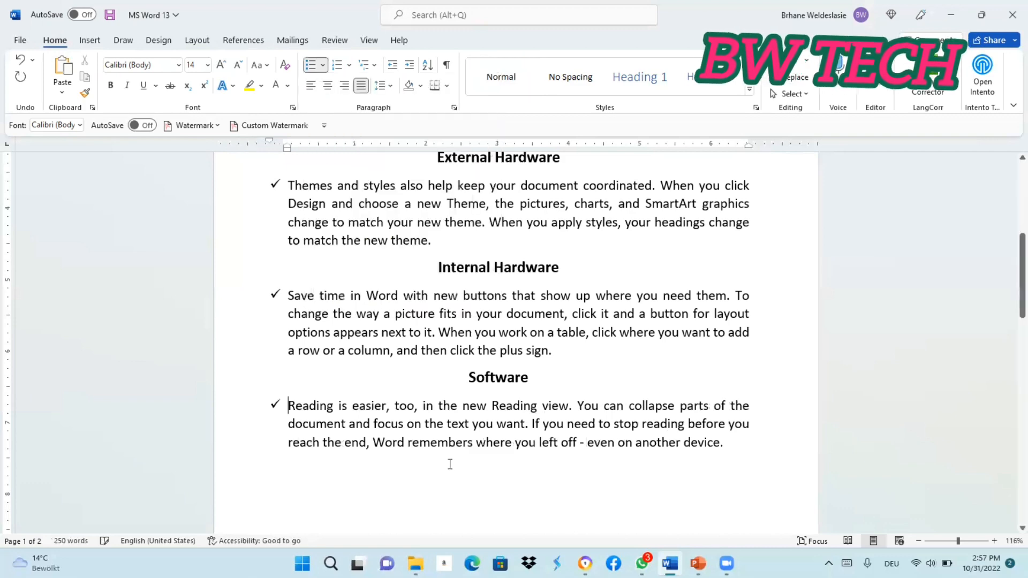
- Review the heading and bullet formatting from the "Computer" title through the "Software" section
scroll(608, 401, "up", 3)
scroll(608, 400, "down", 4)
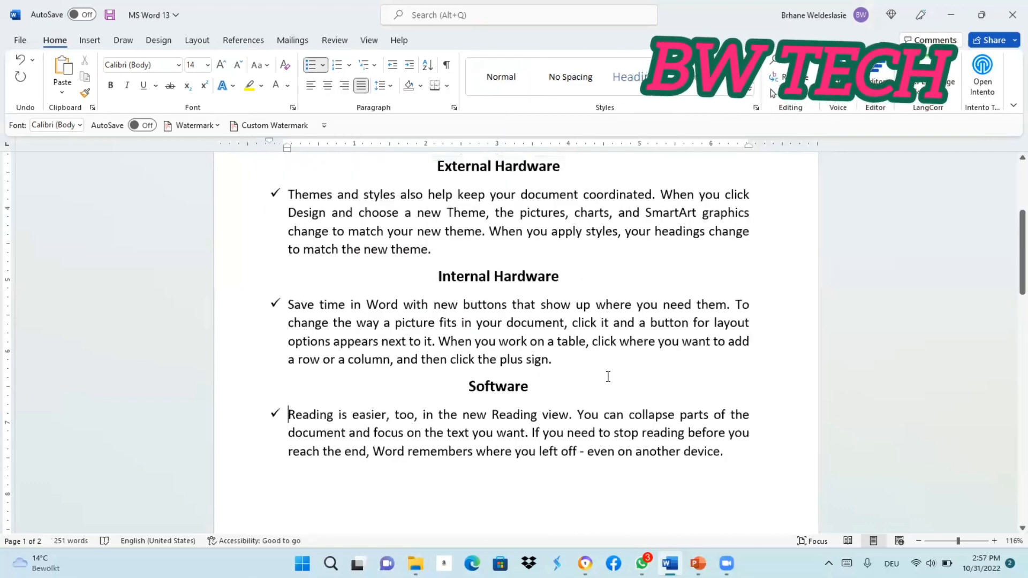
left_click(608, 376)
scroll(608, 376, "up", 6)
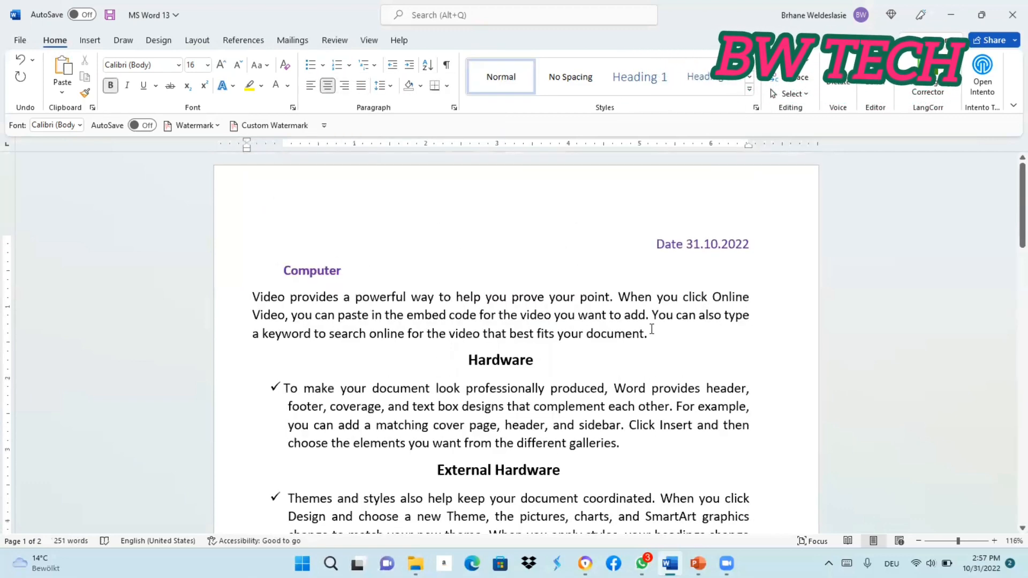
scroll(652, 329, "down", 2)
scroll(652, 360, "down", 2)
scroll(653, 360, "up", 2)
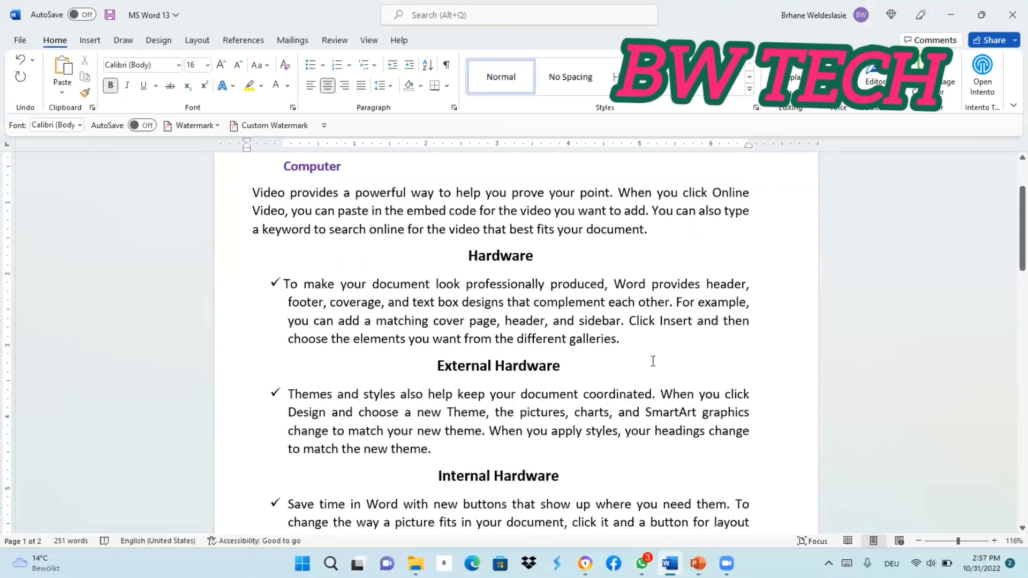
scroll(652, 361, "up", 2)
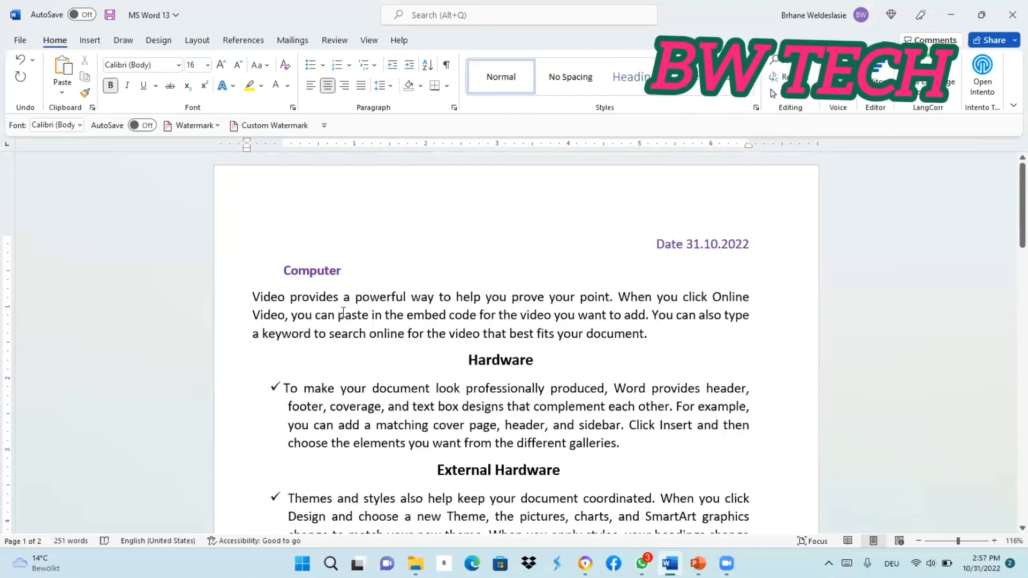
scroll(292, 284, "down", 2)
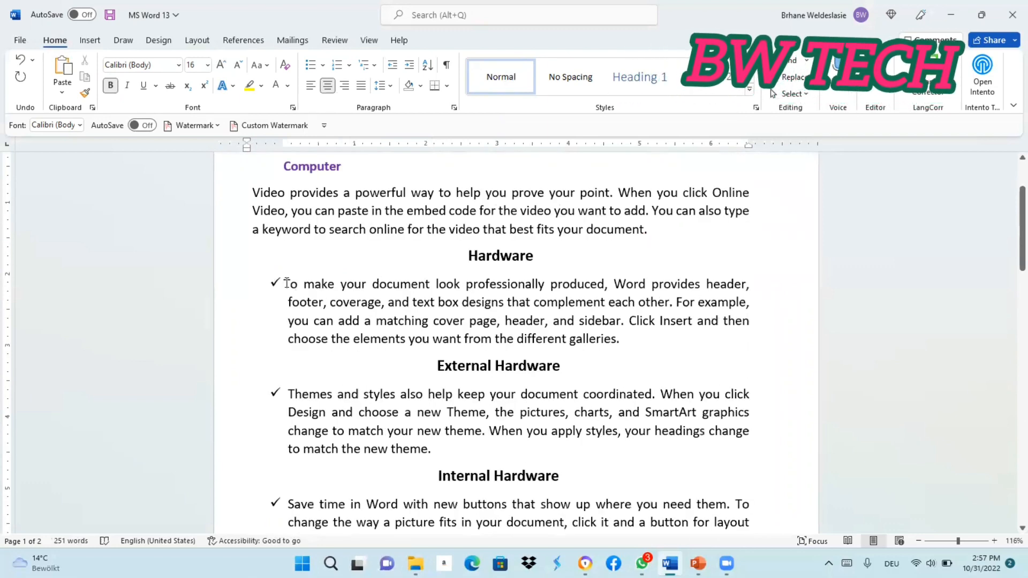
- Split the paragraph under "Hardware" into four bullet items, breaking it after "header,", "For example," and "Click Insert and then"
left_click(644, 331)
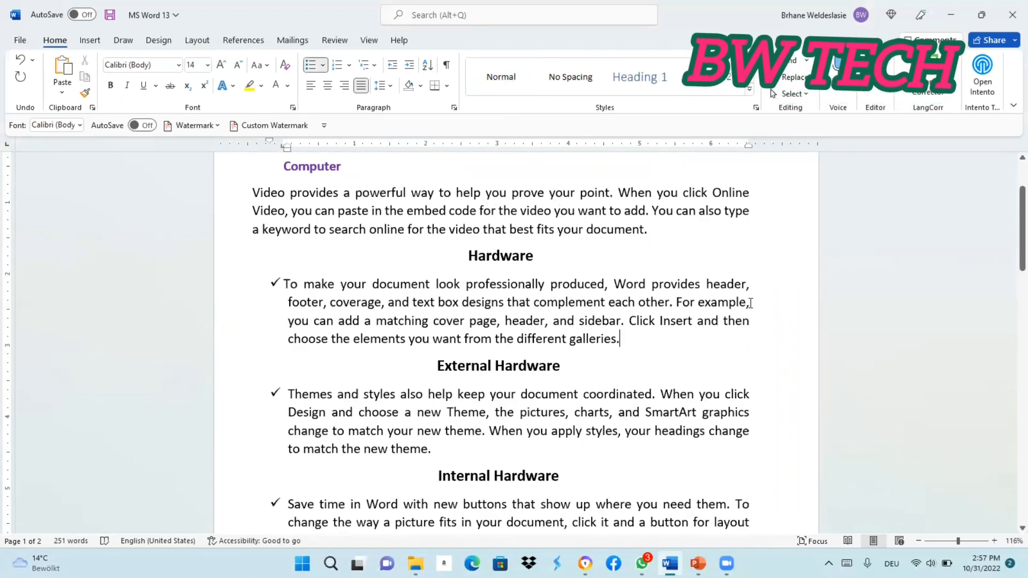
left_click(750, 284)
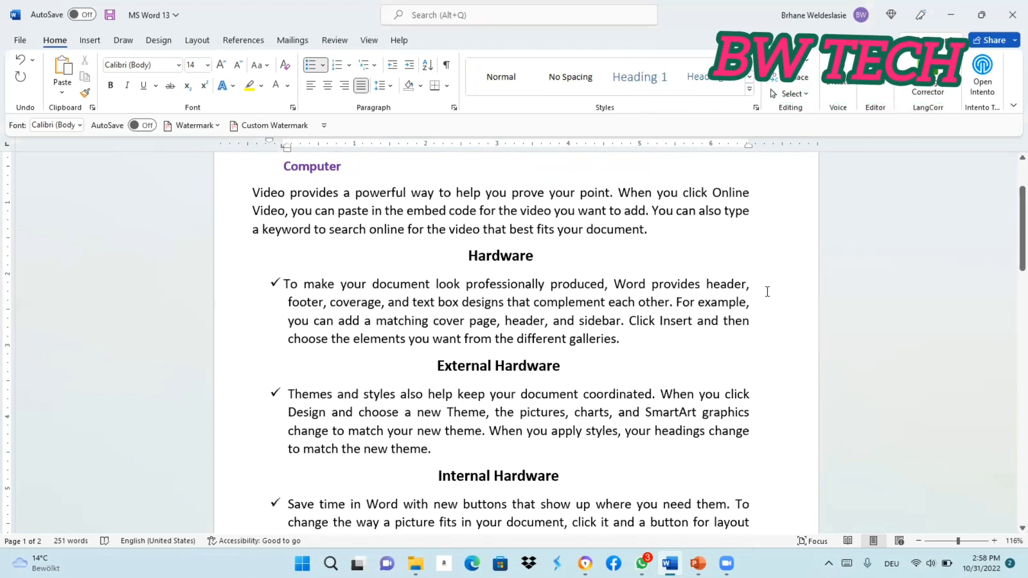
key("Return")
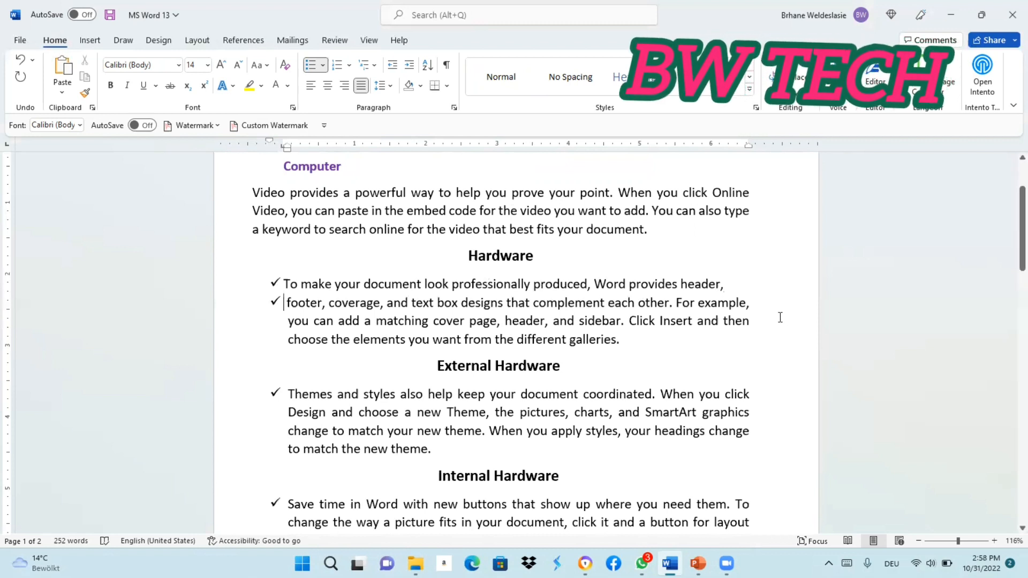
left_click(753, 303)
key("Return")
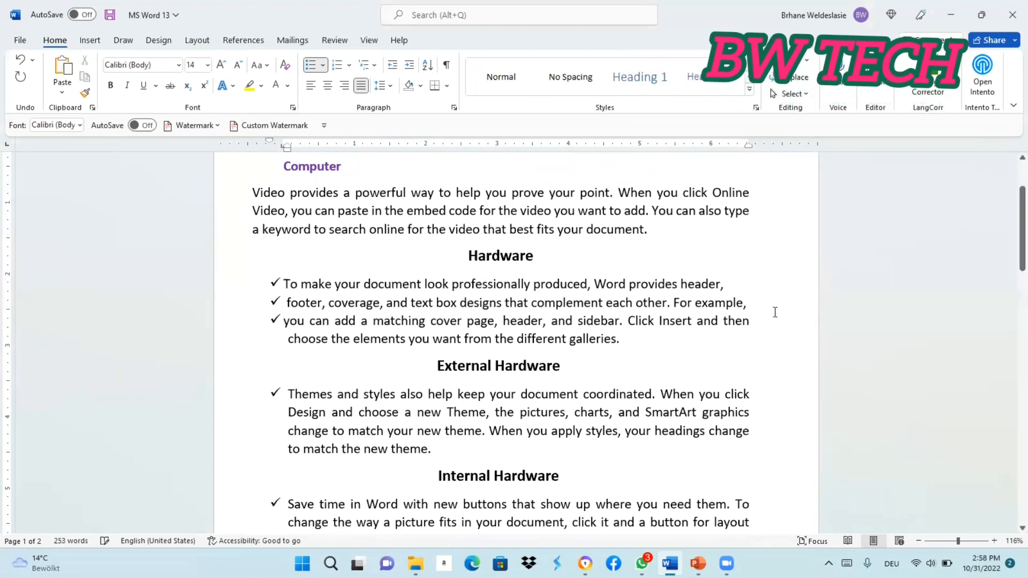
left_click(764, 322)
key("Return")
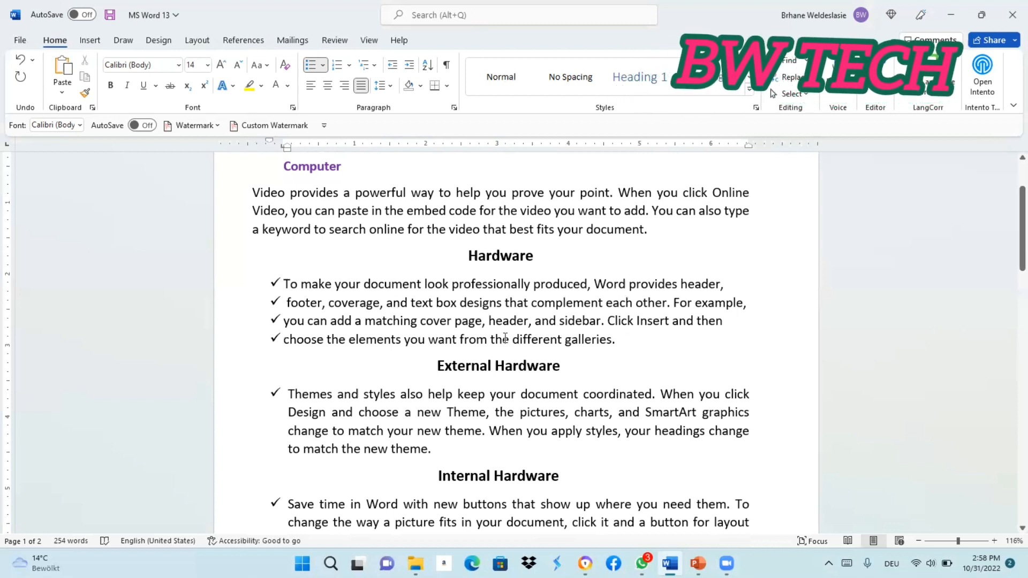
- Add the bullet items "Zghdfkjhngfkhngflkh" and "Afgdsjhgbdfjgngk," at the end of the "Hardware" list, and delete both
left_click(621, 339)
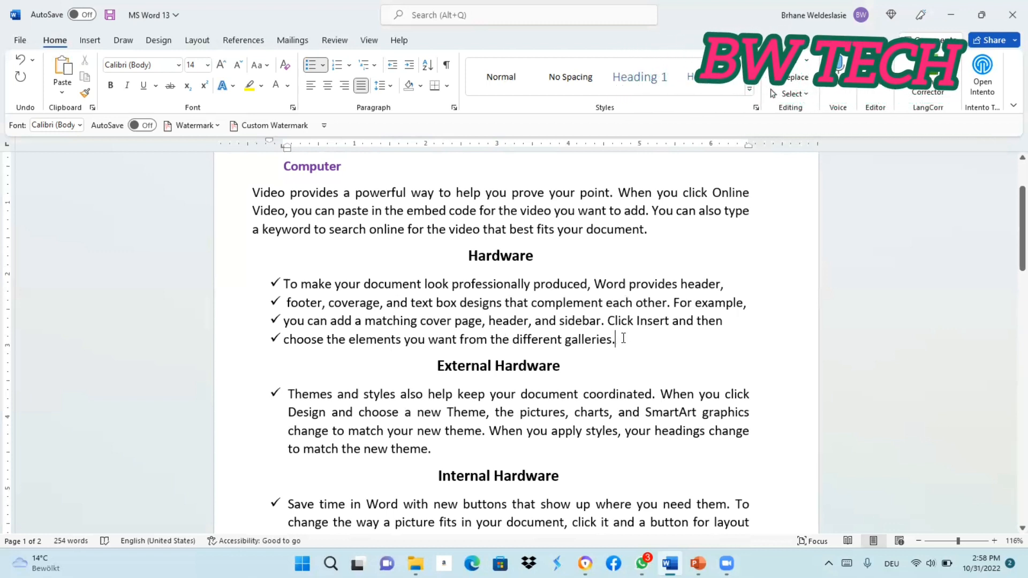
key("Return")
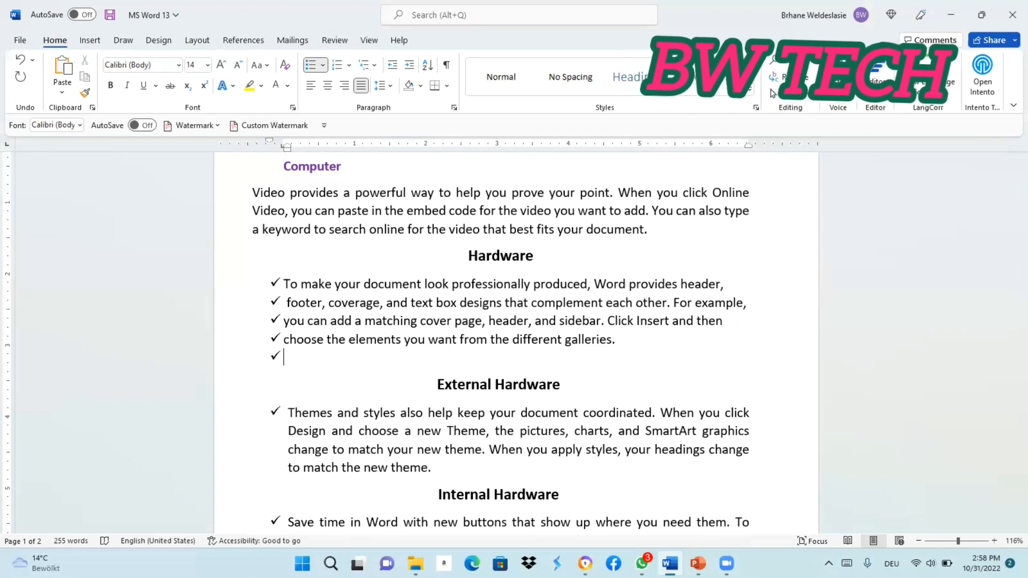
type("zghdfkjhngfkhngflkh")
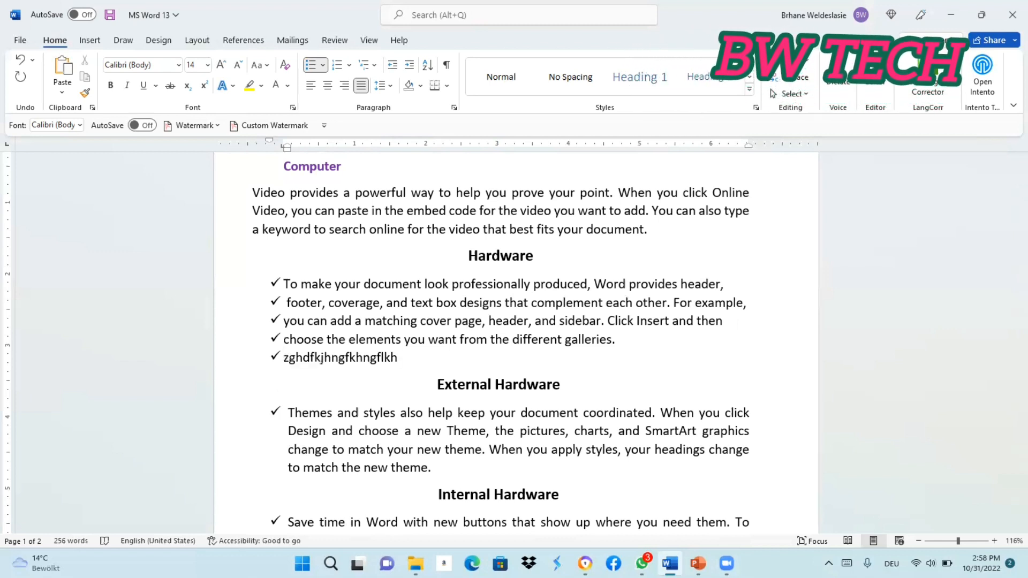
key("Return")
type("Afgdsjhgbdfjgngk,")
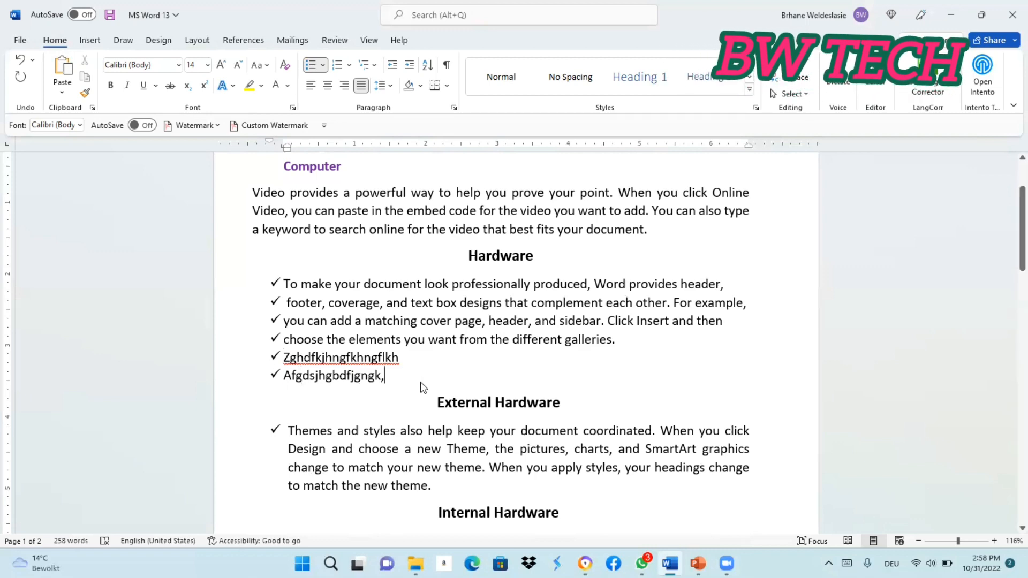
left_click_drag(420, 381, 283, 354)
key("Delete")
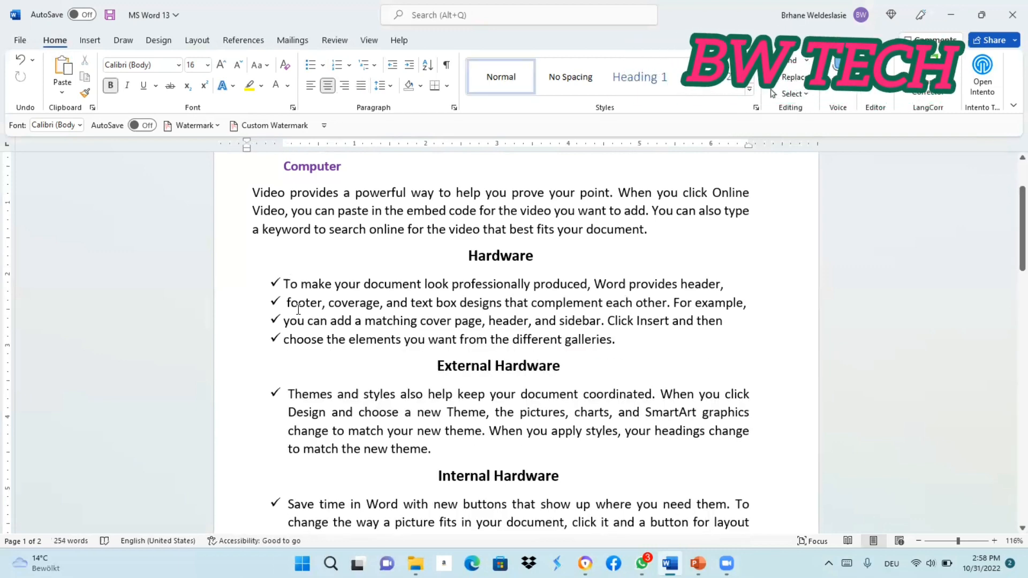
- Change the check-mark bullets of the list under "Hardware" and the linked sections to the arrowhead bullet
scroll(322, 356, "down", 2)
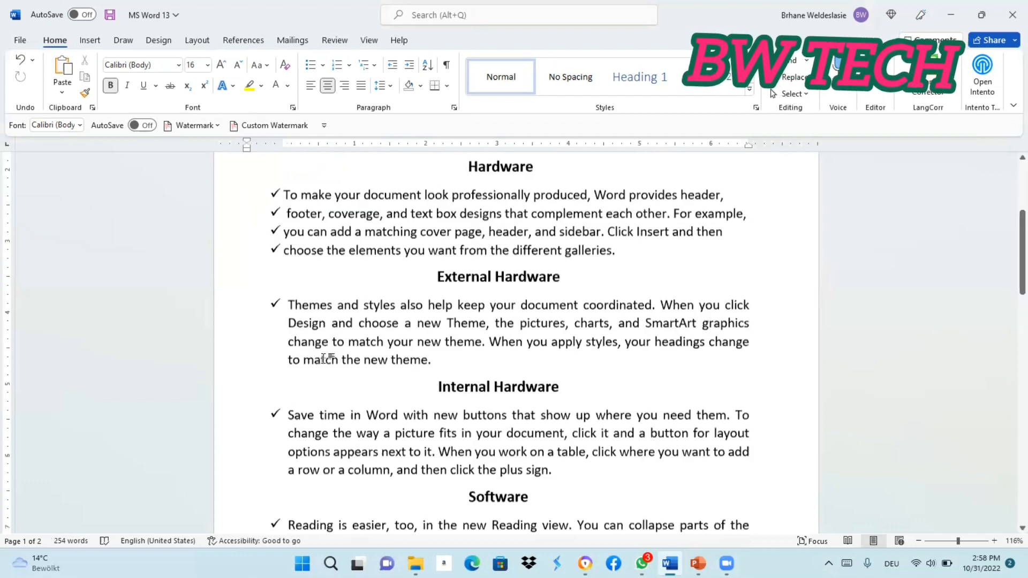
scroll(322, 356, "up", 2)
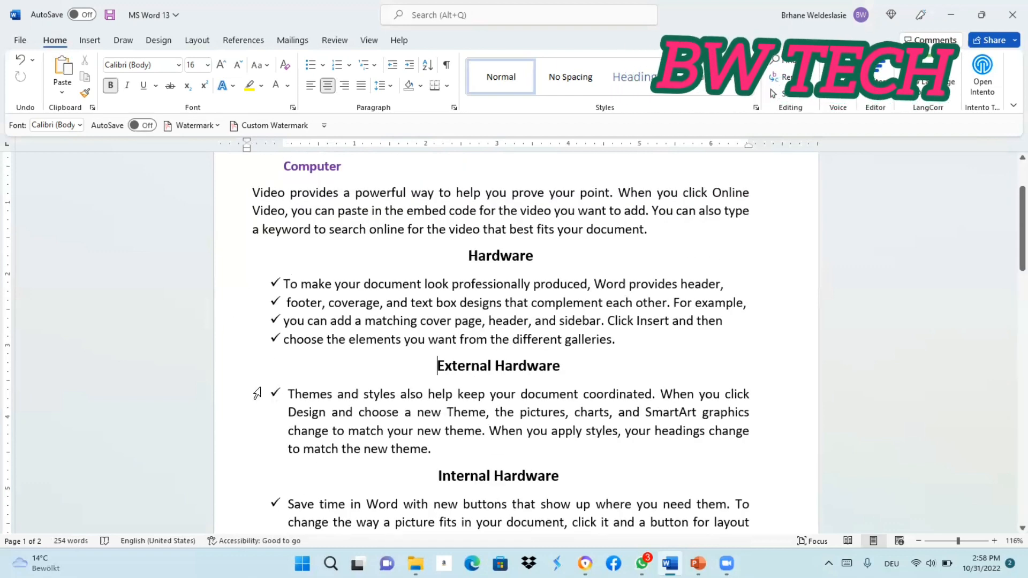
left_click(283, 284)
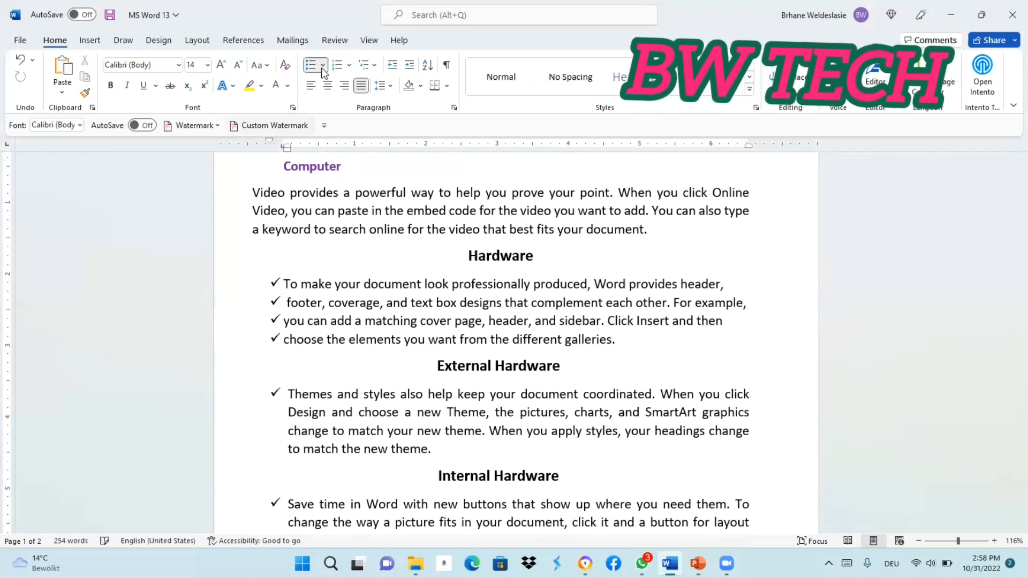
left_click(323, 65)
left_click(321, 198)
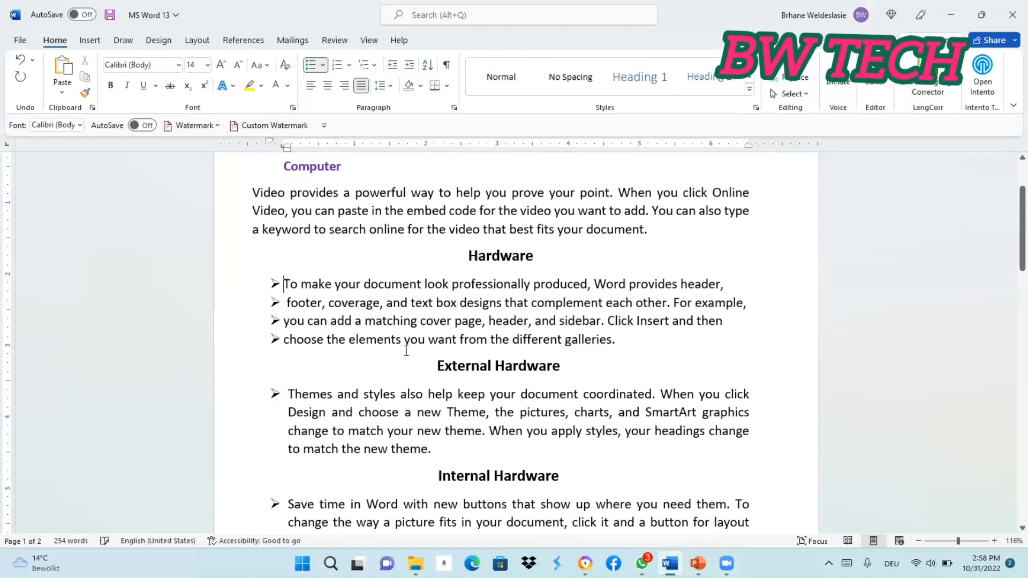
scroll(405, 370, "down", 5)
scroll(405, 372, "up", 5)
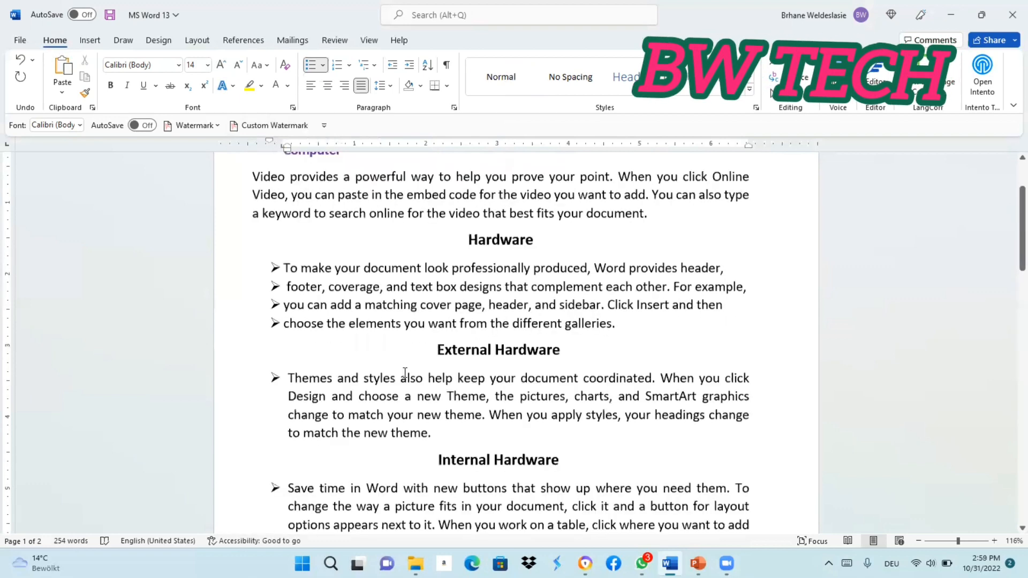
- Change the bullets of the "Hardware" list and its linked sections to the round bullet, and undo the change
scroll(289, 316, "down", 2)
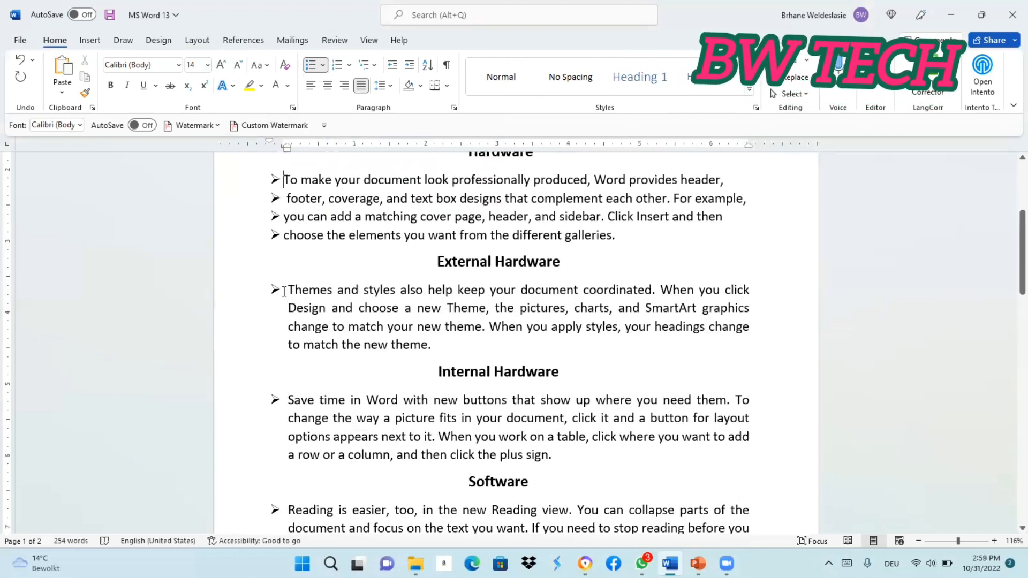
left_click(322, 64)
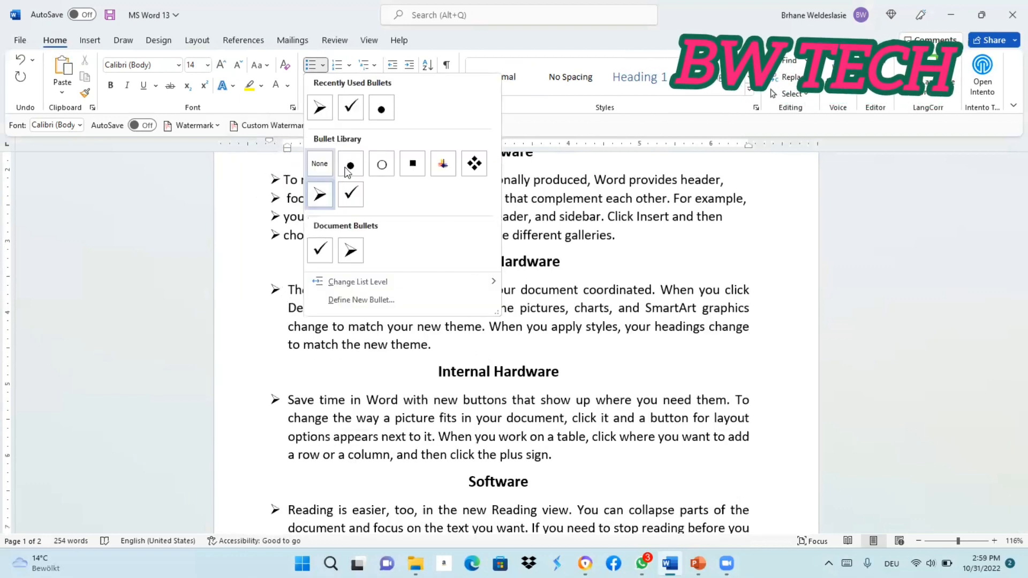
left_click(348, 166)
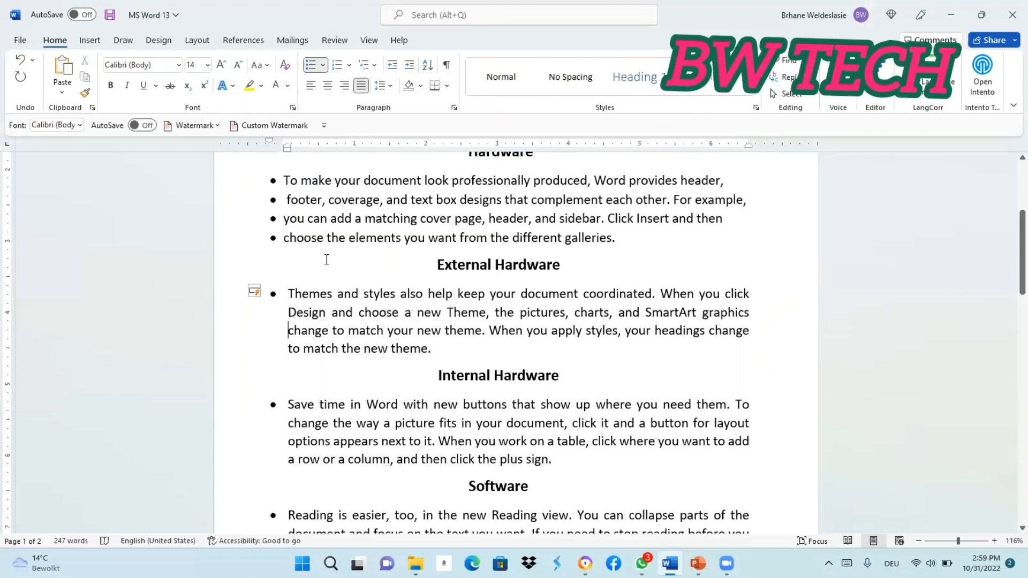
scroll(330, 258, "up", 4)
scroll(330, 258, "down", 4)
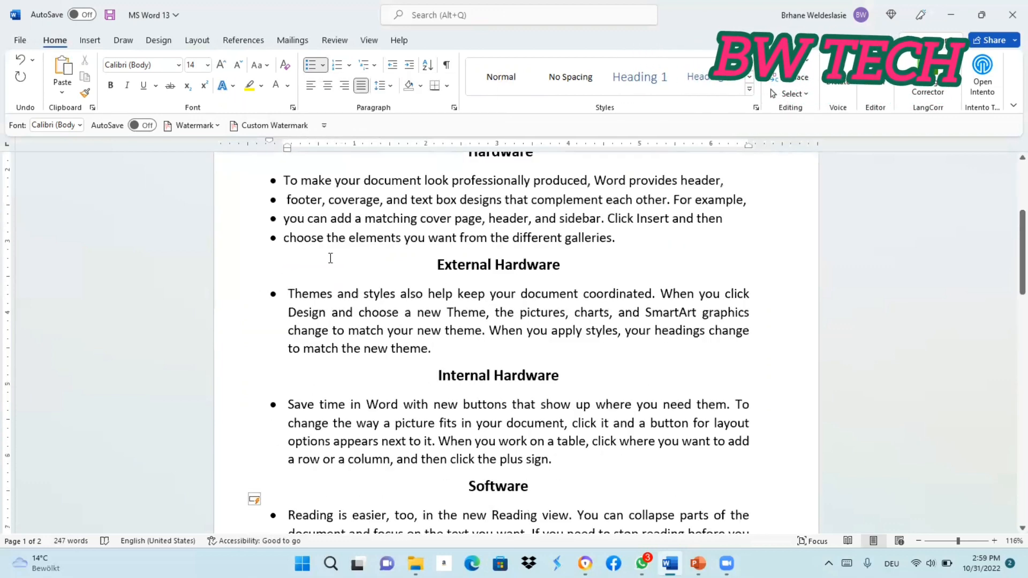
scroll(327, 220, "up", 4)
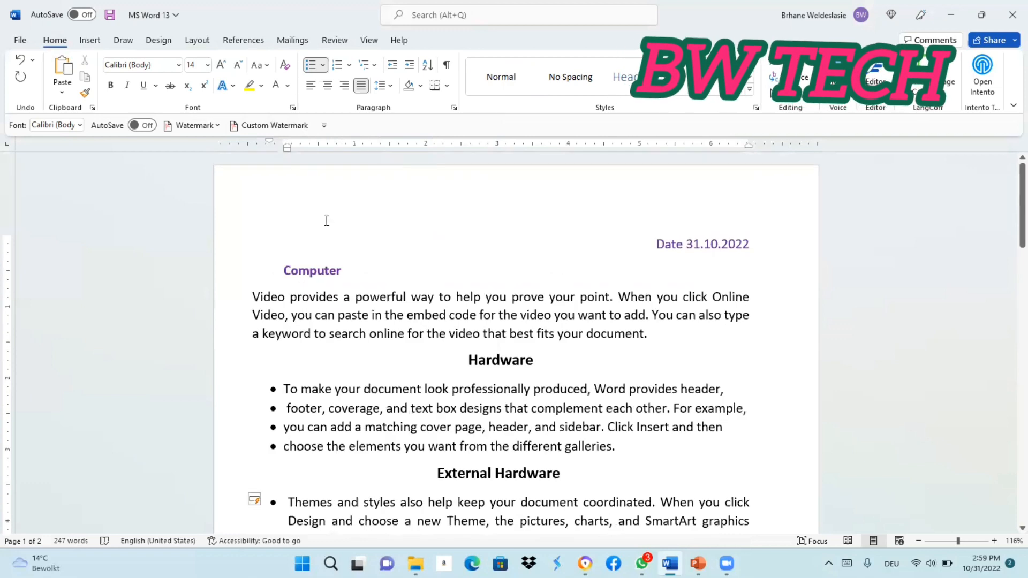
left_click(20, 59)
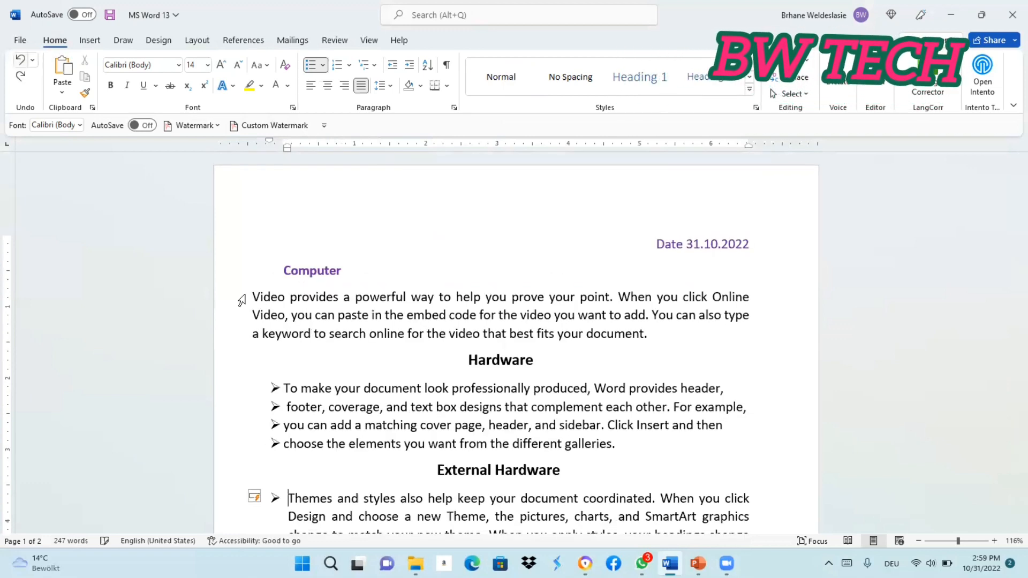
- Undo the arrowhead bullet formatting of the "Hardware" list and the sections linked to it
scroll(321, 385, "down", 2)
scroll(312, 396, "down", 1)
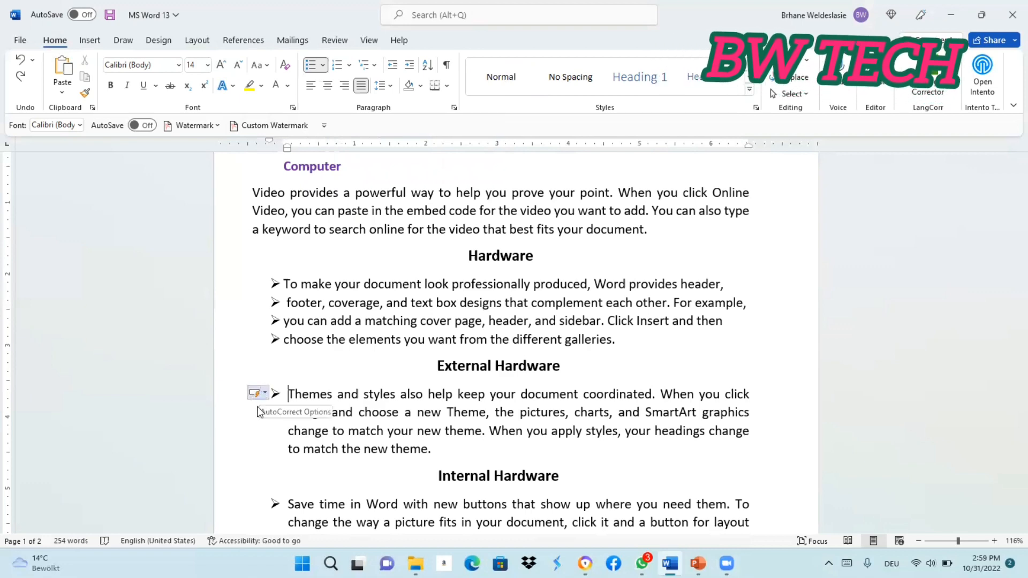
left_click(257, 406)
left_click(255, 409)
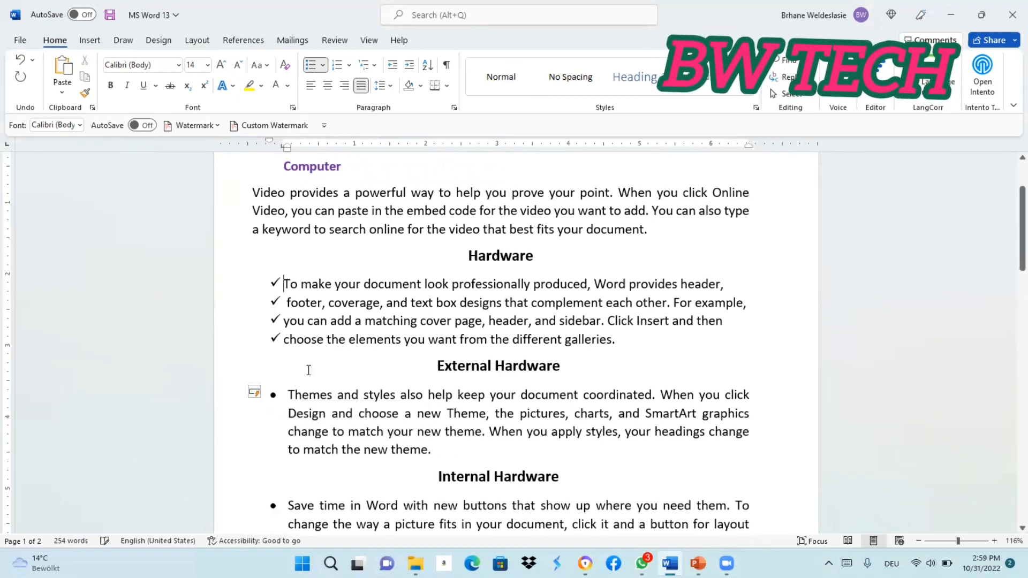
left_click(313, 370)
scroll(324, 379, "down", 1)
scroll(323, 379, "up", 3)
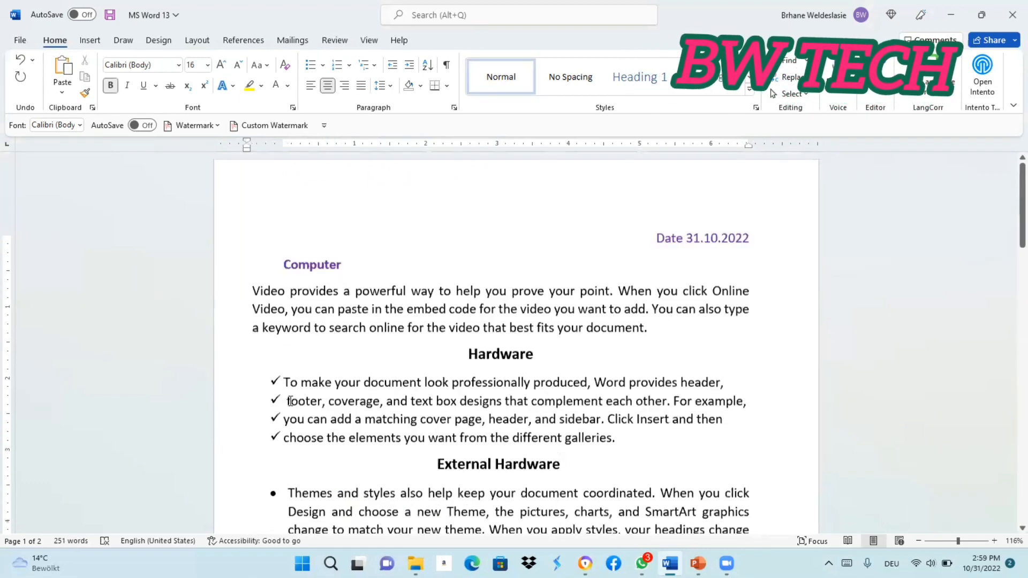
- Change the bullet of the "Internal Hardware" paragraph to the arrowhead, and undo the automatic formatting of the previous items
scroll(278, 396, "down", 3)
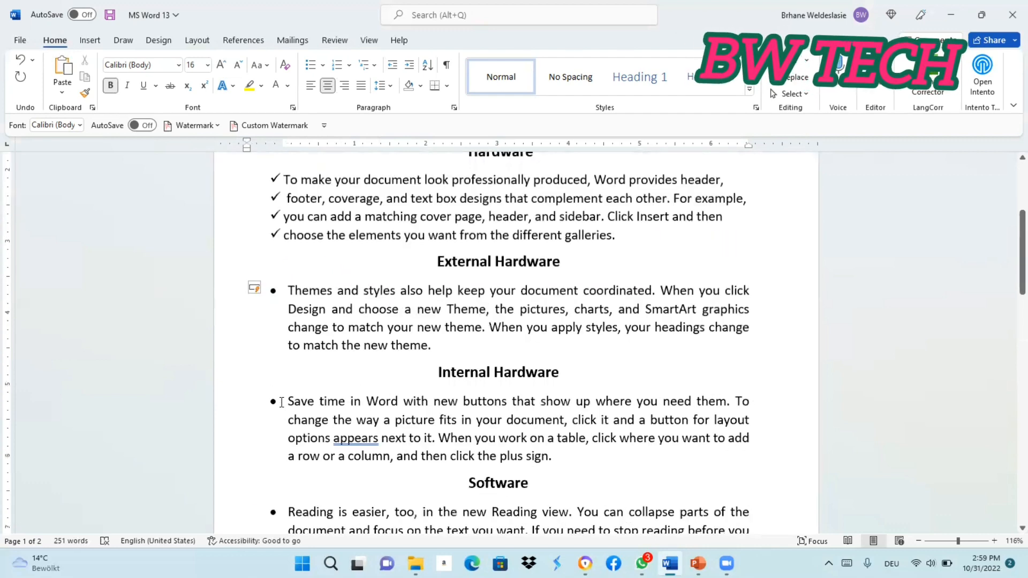
left_click(281, 399)
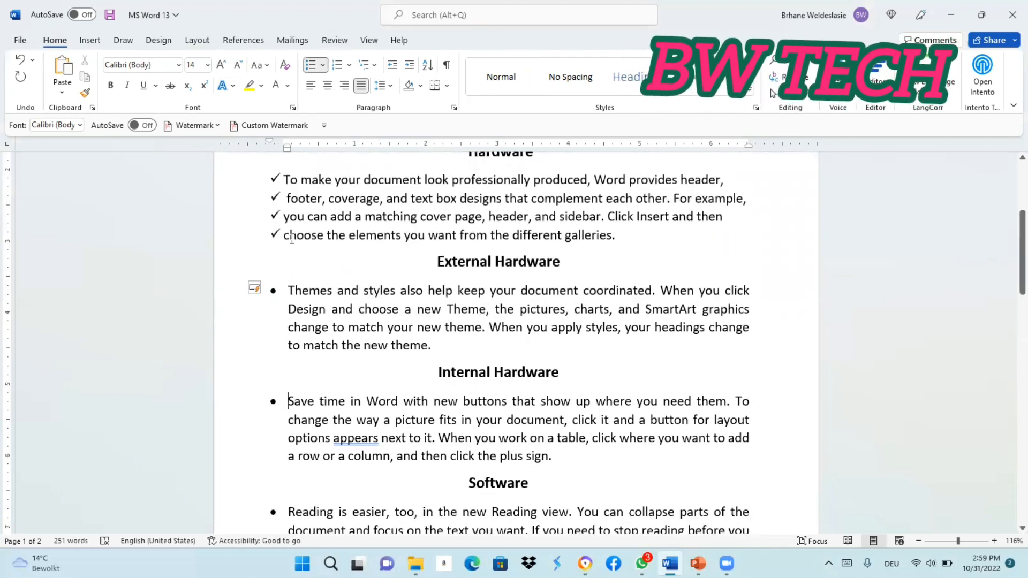
left_click(323, 64)
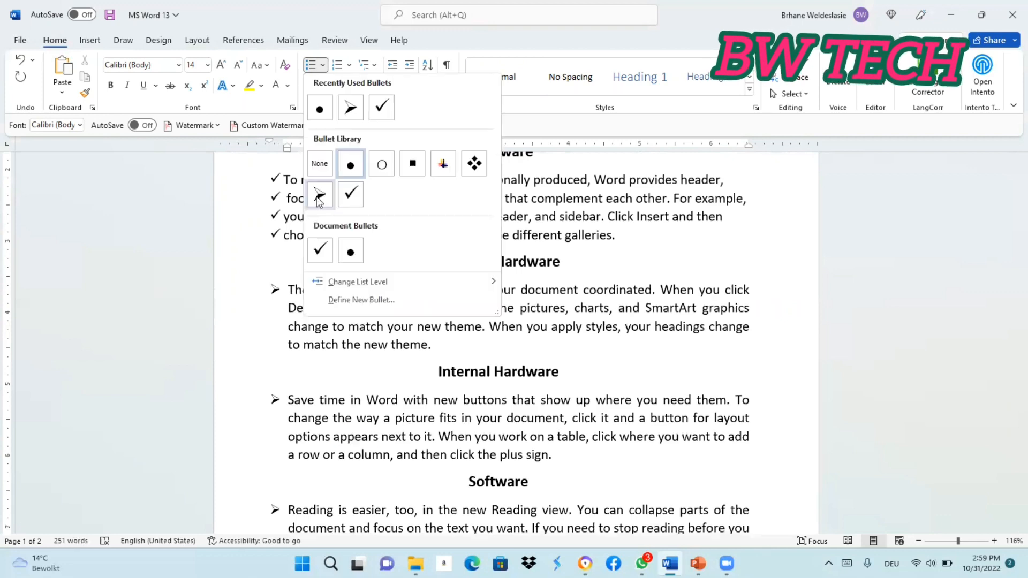
left_click(320, 195)
mouse_move(257, 399)
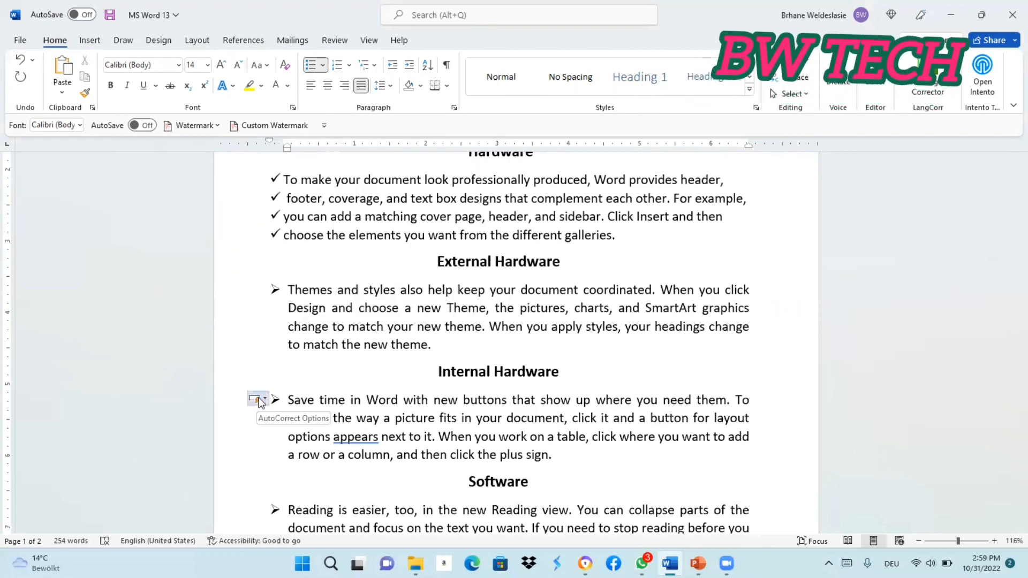
left_click(264, 398)
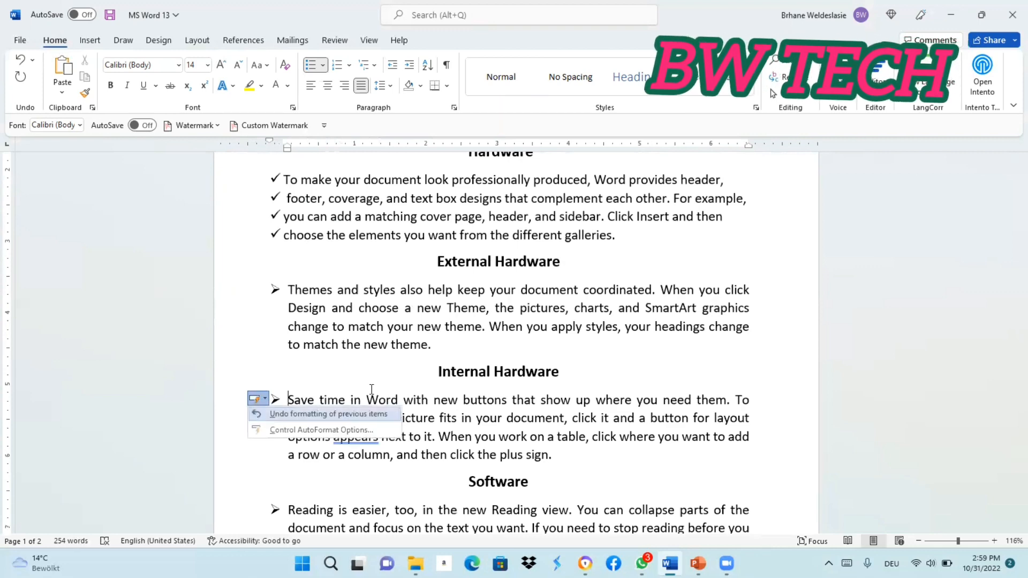
left_click(257, 414)
scroll(383, 275, "down", 1)
scroll(383, 274, "down", 3)
left_click(383, 275)
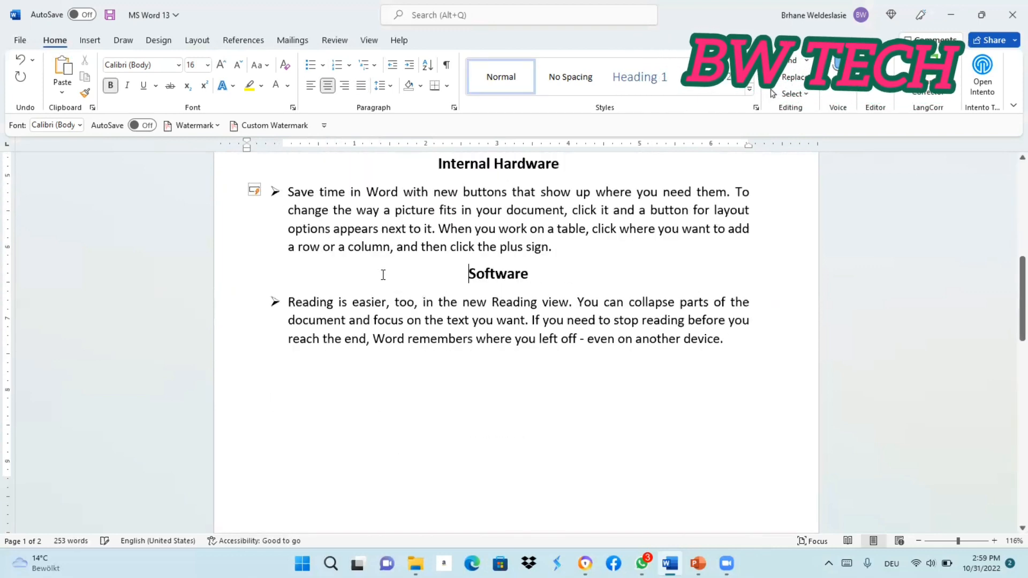
- Replace the bullet of the paragraph under "External Hardware" with the 1. 2. 3. numbering format
scroll(383, 302, "up", 4)
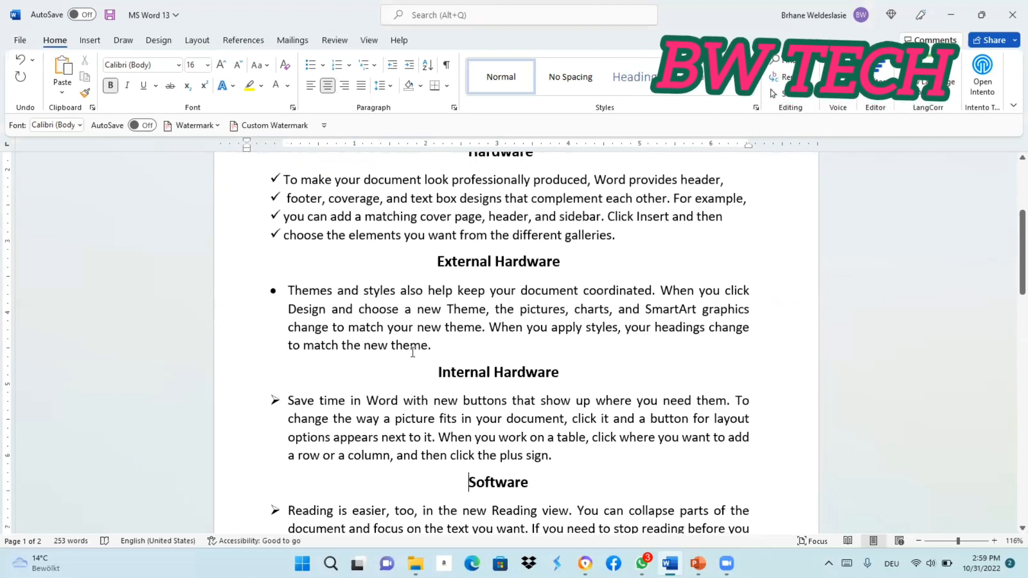
scroll(409, 356, "up", 3)
scroll(311, 362, "down", 1)
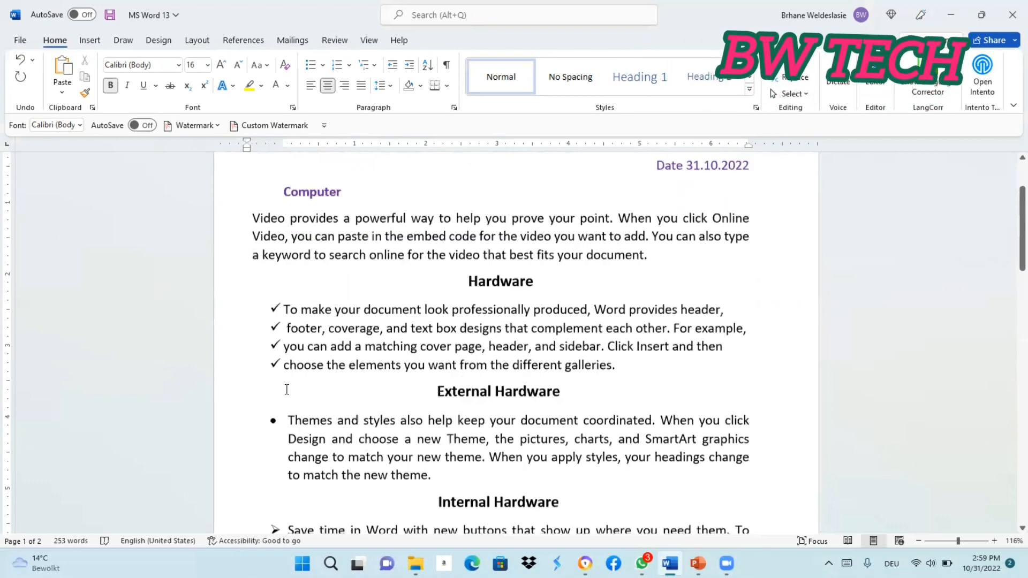
scroll(287, 389, "down", 1)
left_click(287, 389)
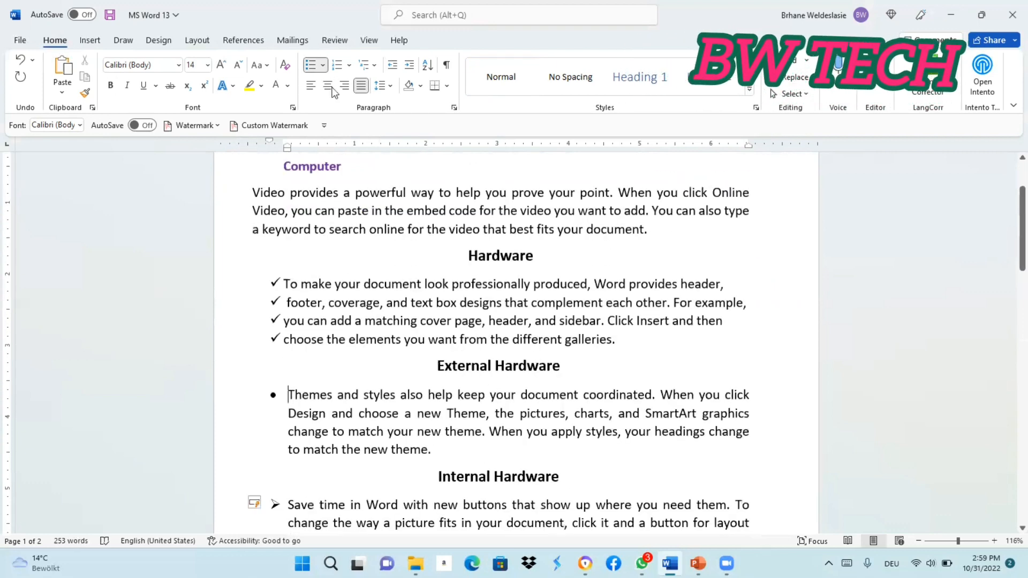
left_click(348, 65)
left_click(408, 121)
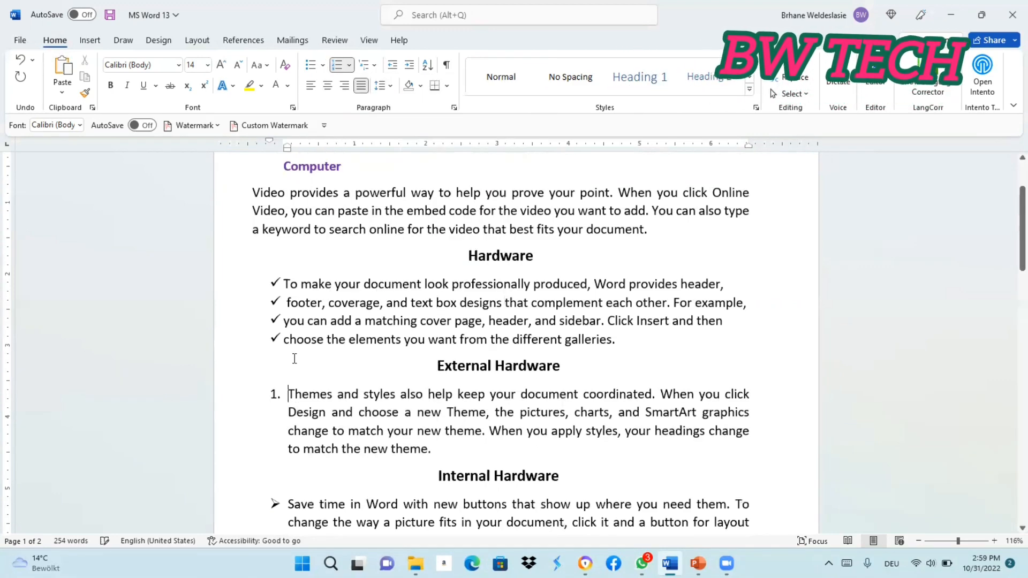
- Split the numbered paragraph under "External Hardware" into three items, breaking it after "When you click" and "your headings change"
scroll(300, 395, "down", 3)
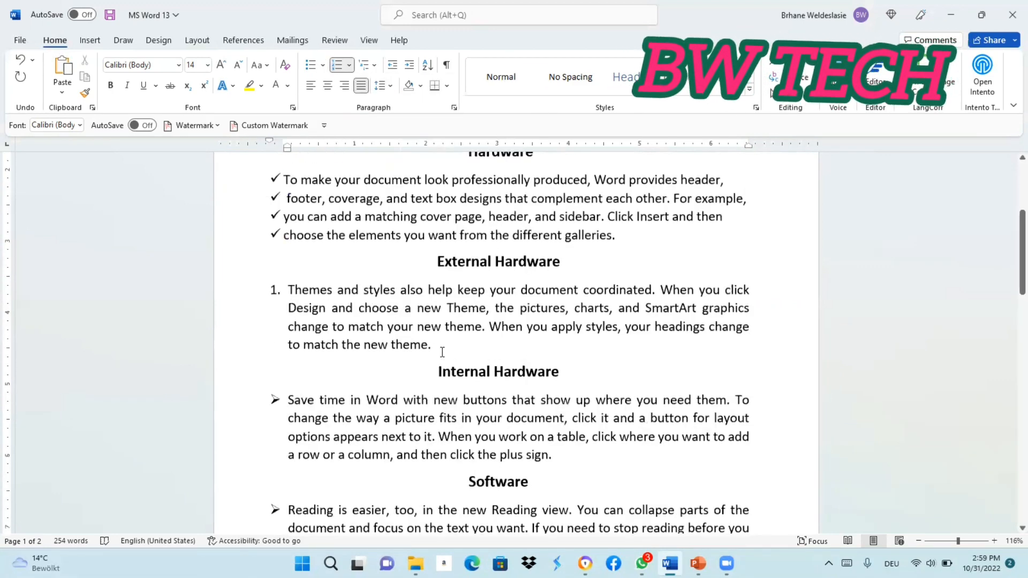
left_click(752, 288)
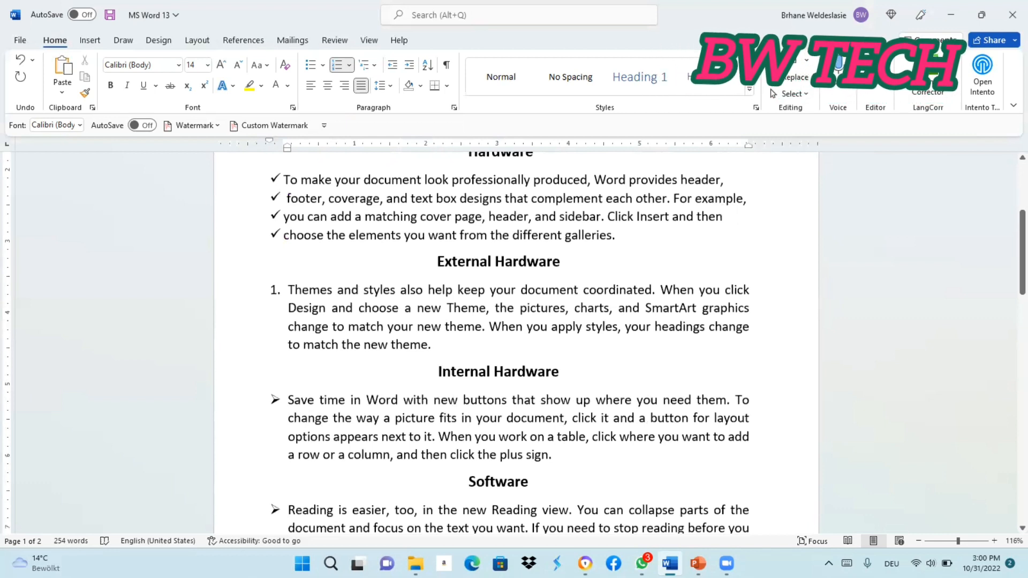
key("Return")
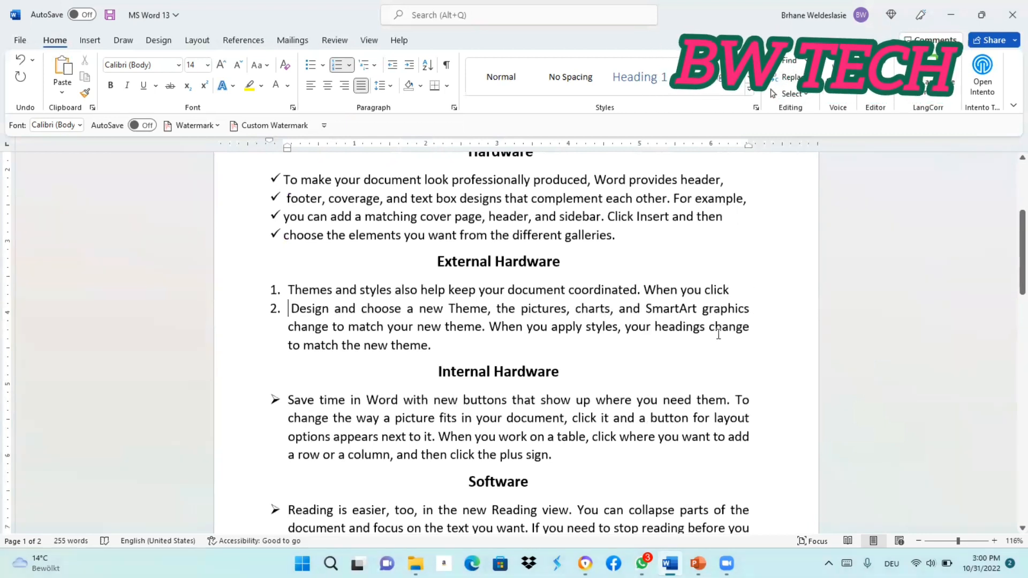
left_click(749, 328)
key("Return")
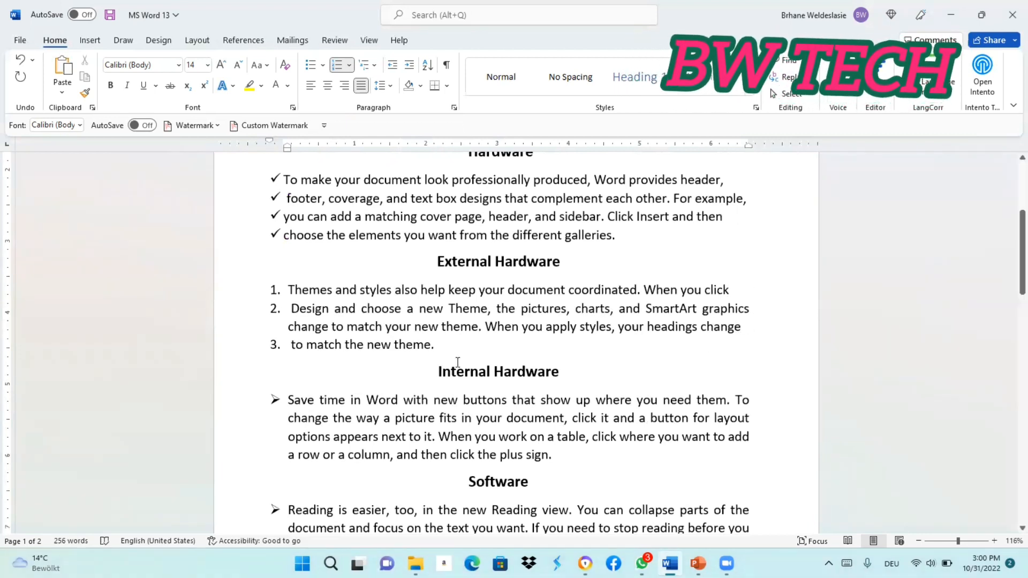
- Add the numbered item "Ghgfjghjkhkijlj" after "to match the new theme.", and delete its text and the number of its line
left_click(443, 341)
key("Return")
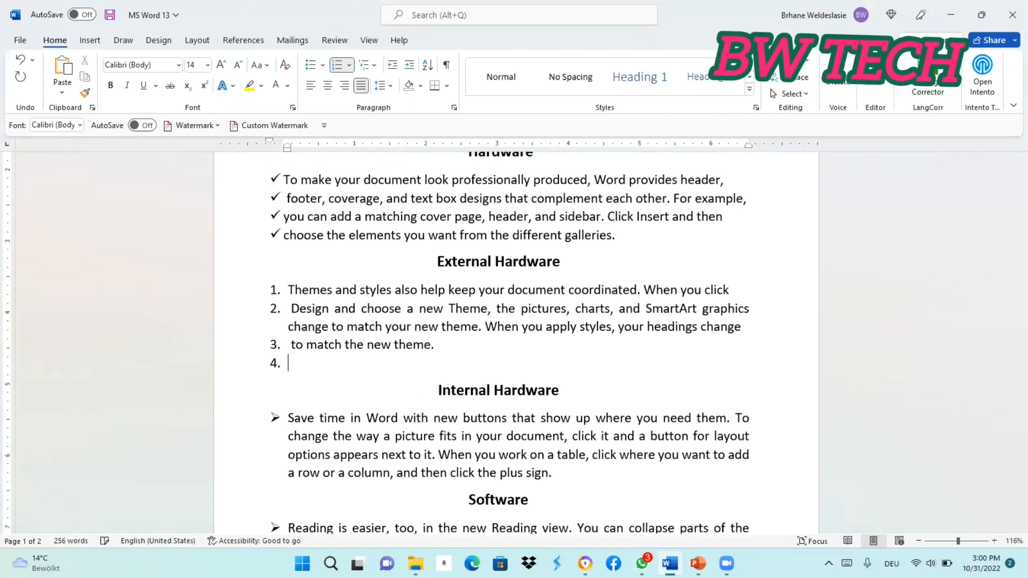
type("ghgfjghjkhkijlj")
key("Return")
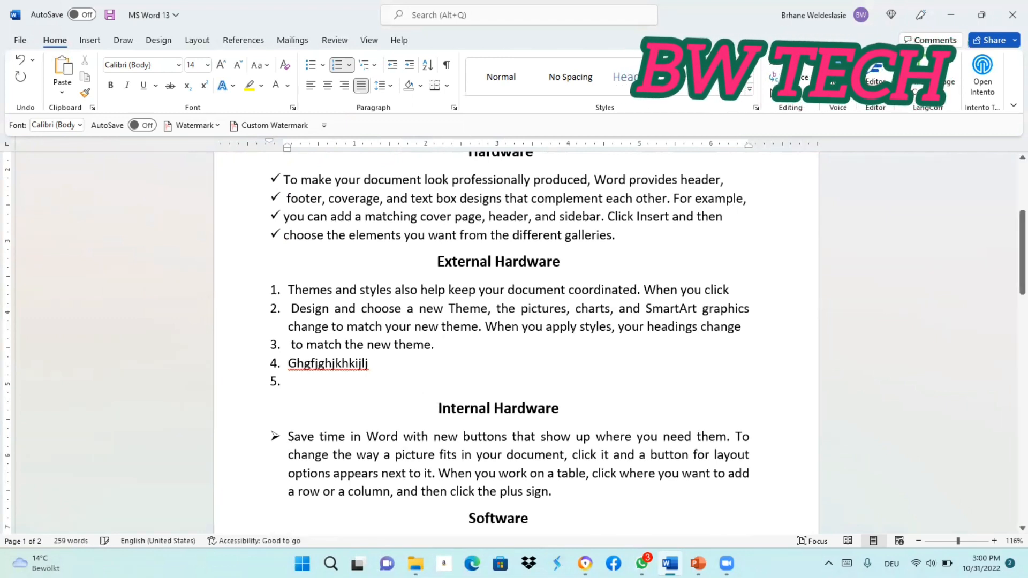
type("j")
key("Return")
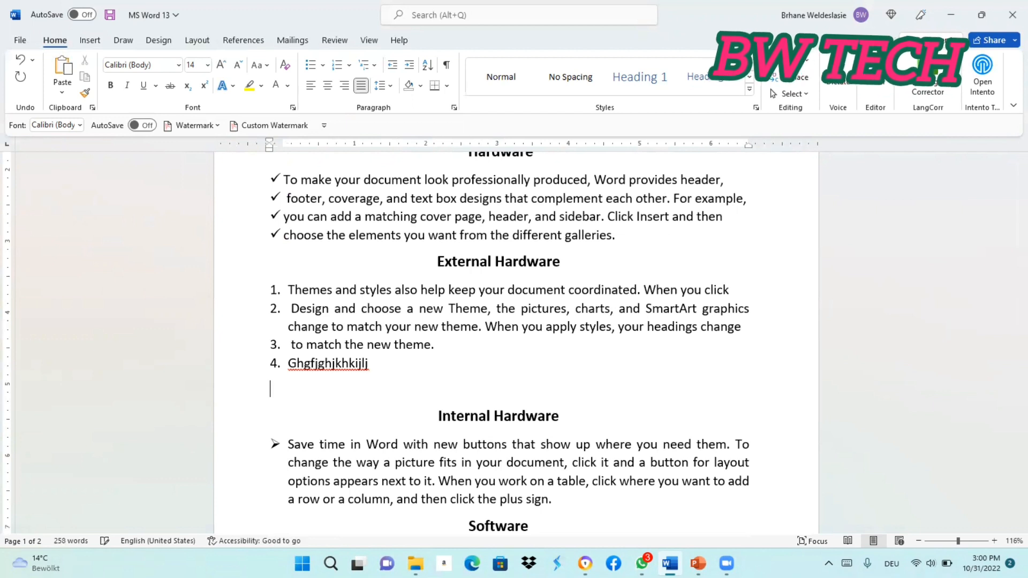
key("BackSpace")
key("BackSpace")
key("BackSpace")
key("BackSpace")
key("BackSpace")
key("BackSpace")
key("BackSpace")
key("BackSpace")
key("BackSpace")
key("BackSpace")
key("BackSpace")
key("BackSpace")
key("BackSpace")
key("BackSpace")
key("BackSpace")
key("BackSpace")
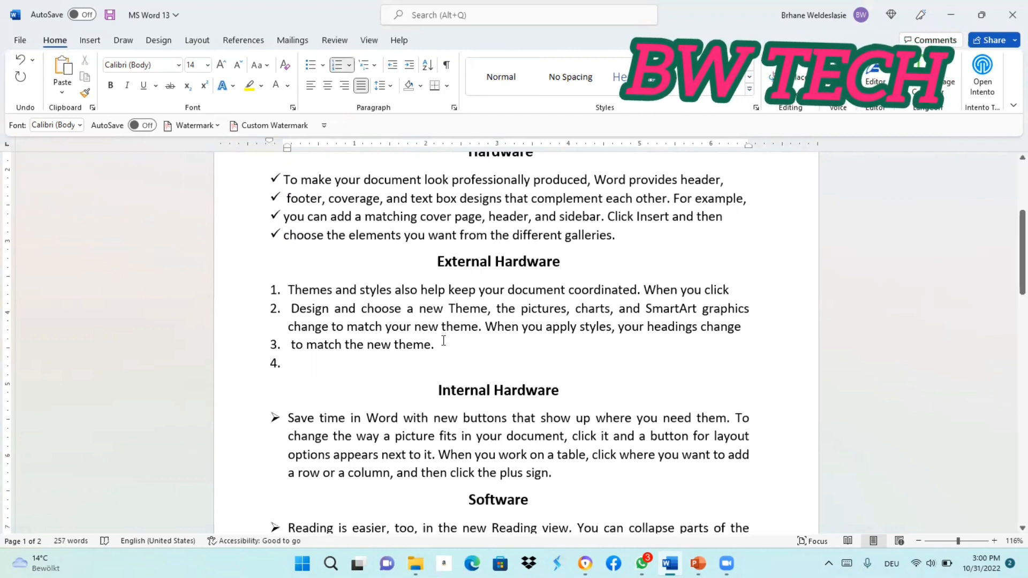
key("BackSpace")
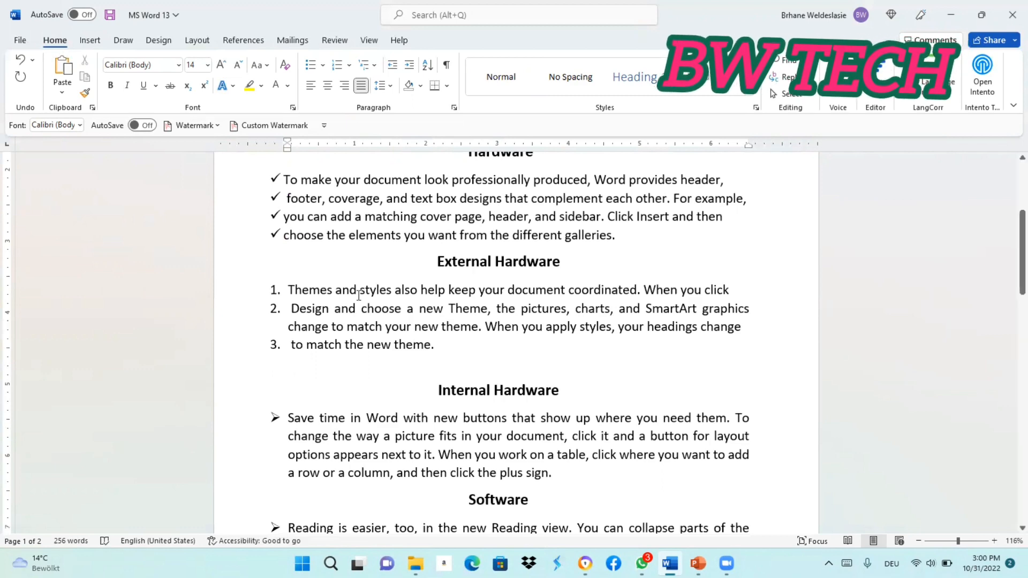
scroll(358, 295, "up", 2)
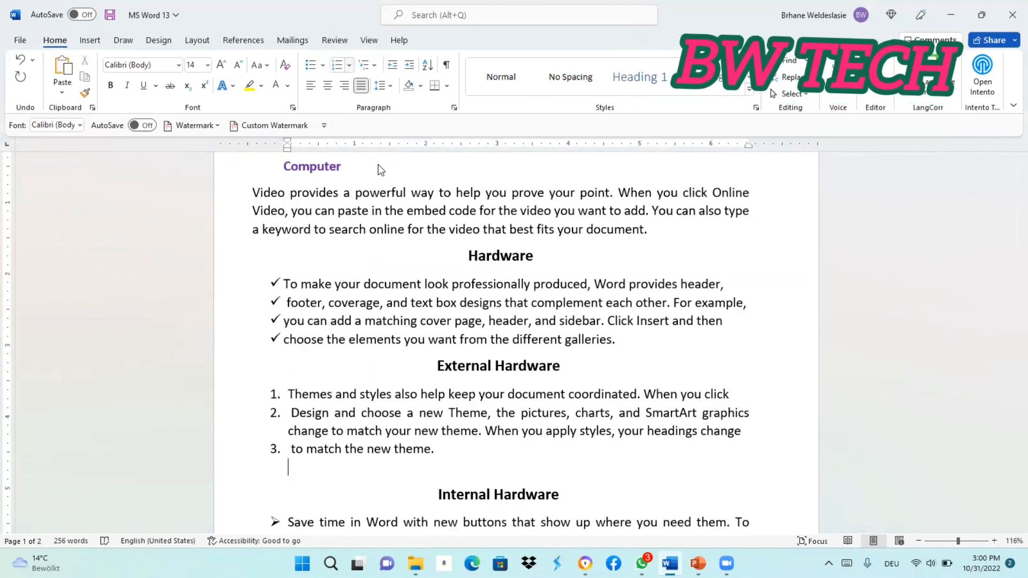
left_click(348, 65)
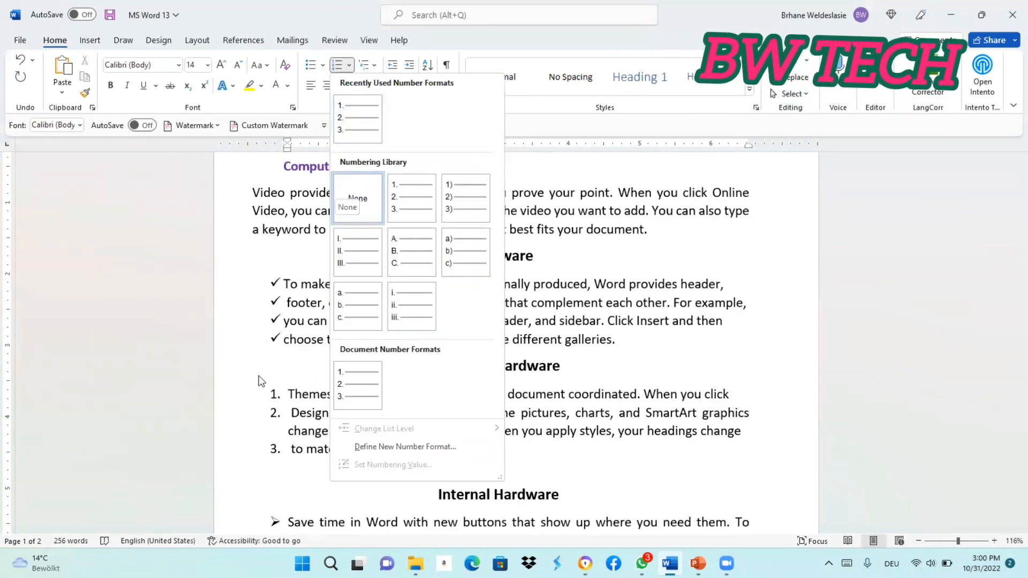
left_click(288, 395)
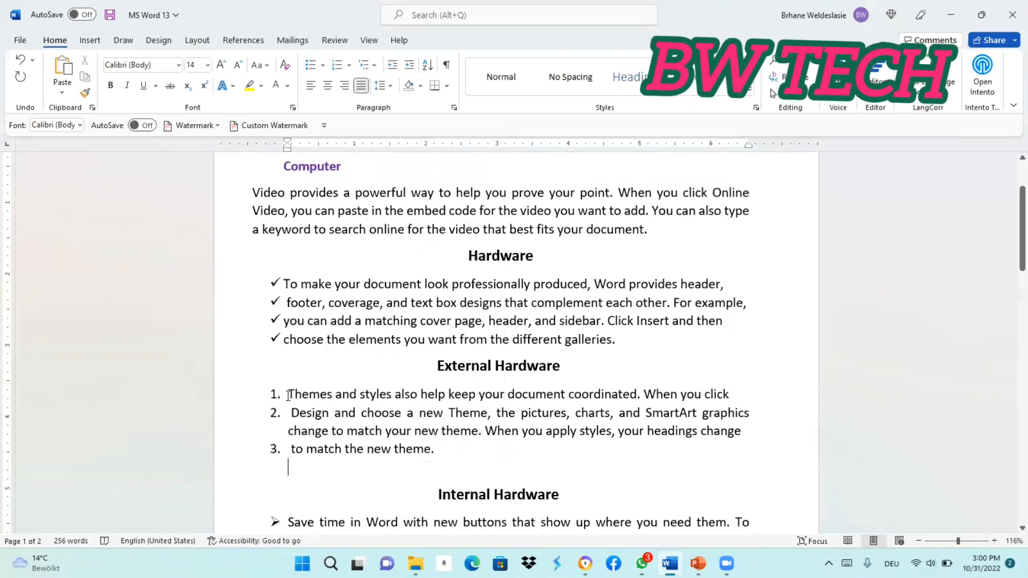
- Remove the check-mark bullets from all four lines under "Hardware"
left_click(284, 284)
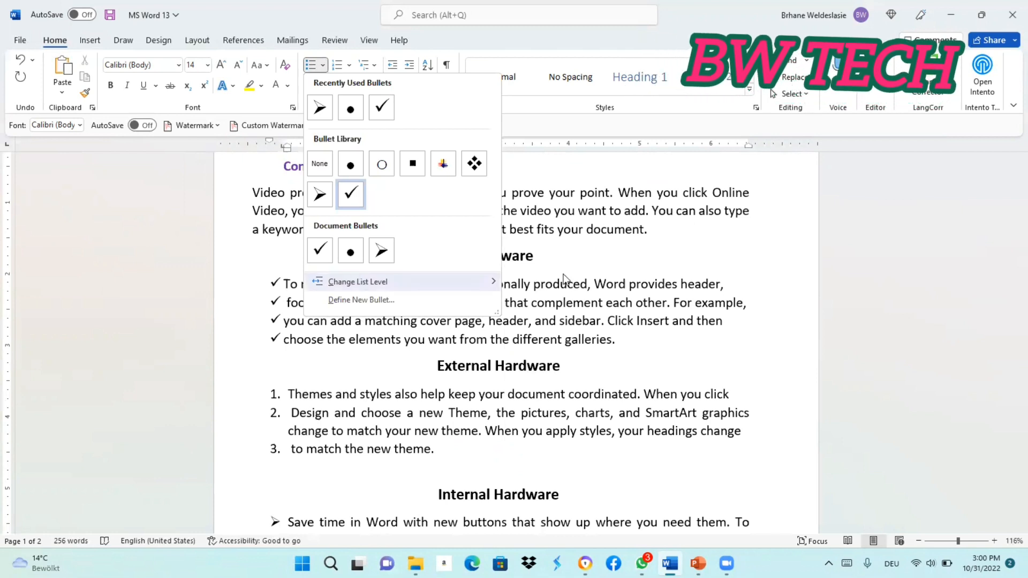
left_click(322, 169)
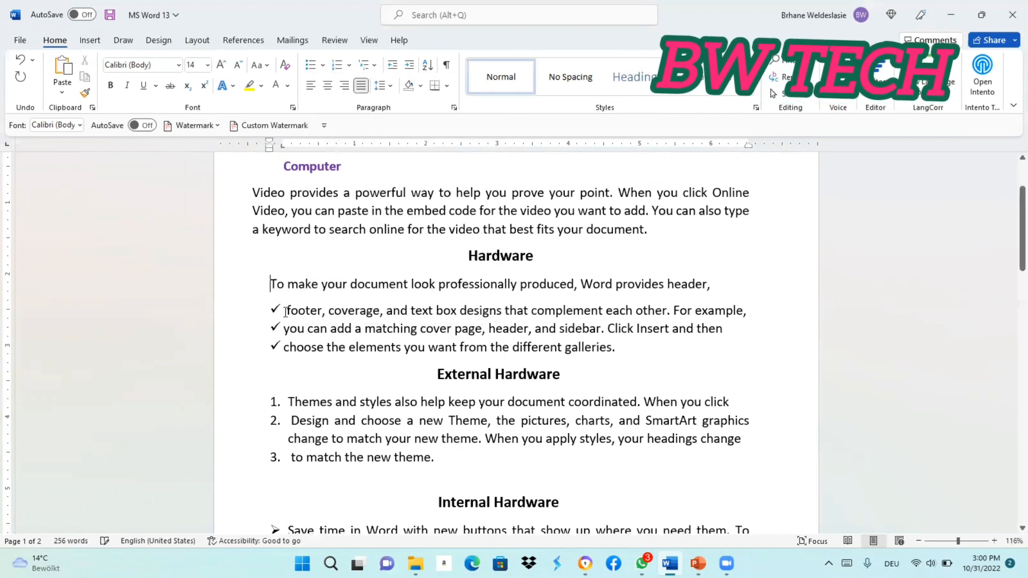
left_click(323, 65)
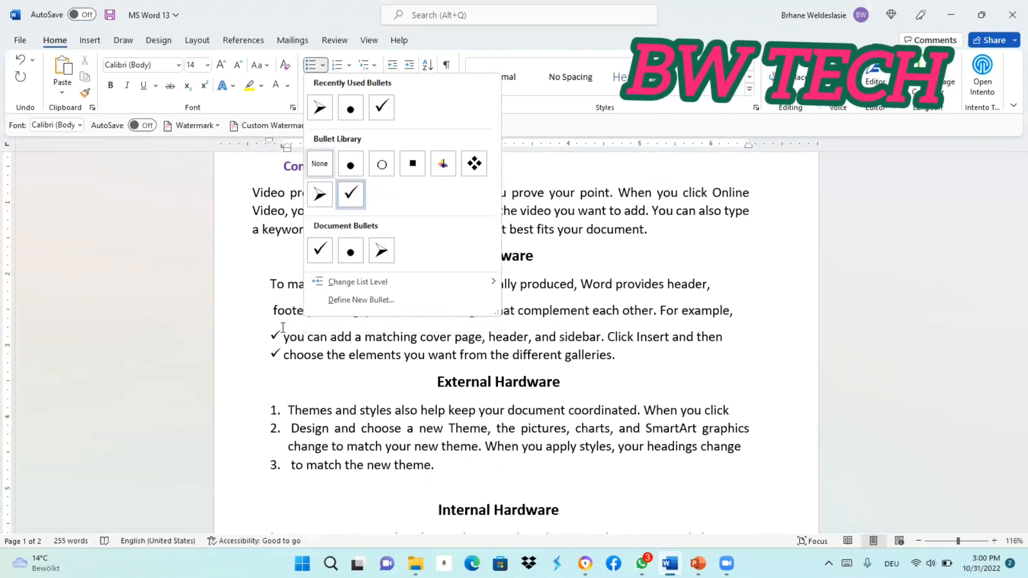
left_click(322, 163)
left_click(275, 335)
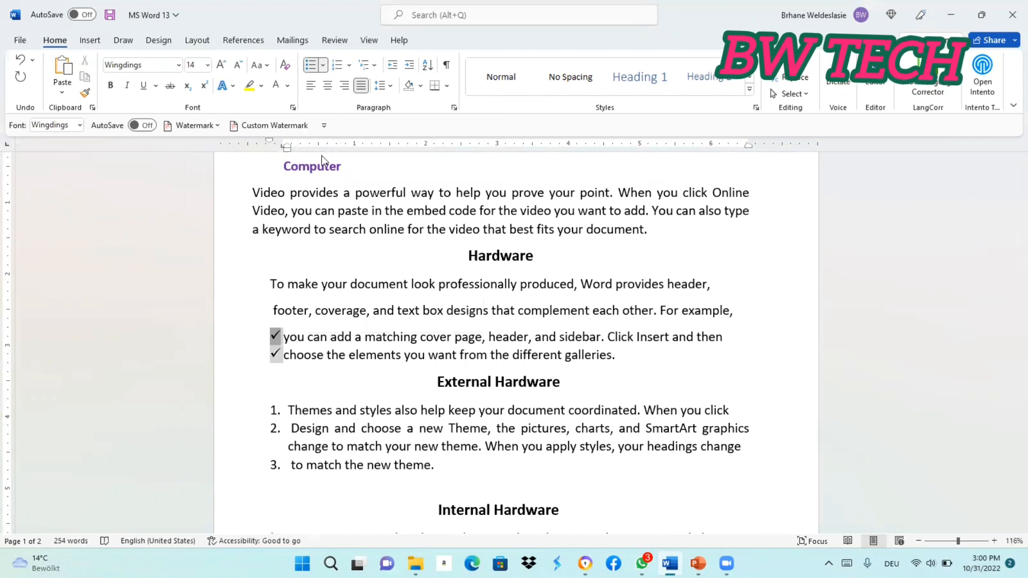
left_click(322, 65)
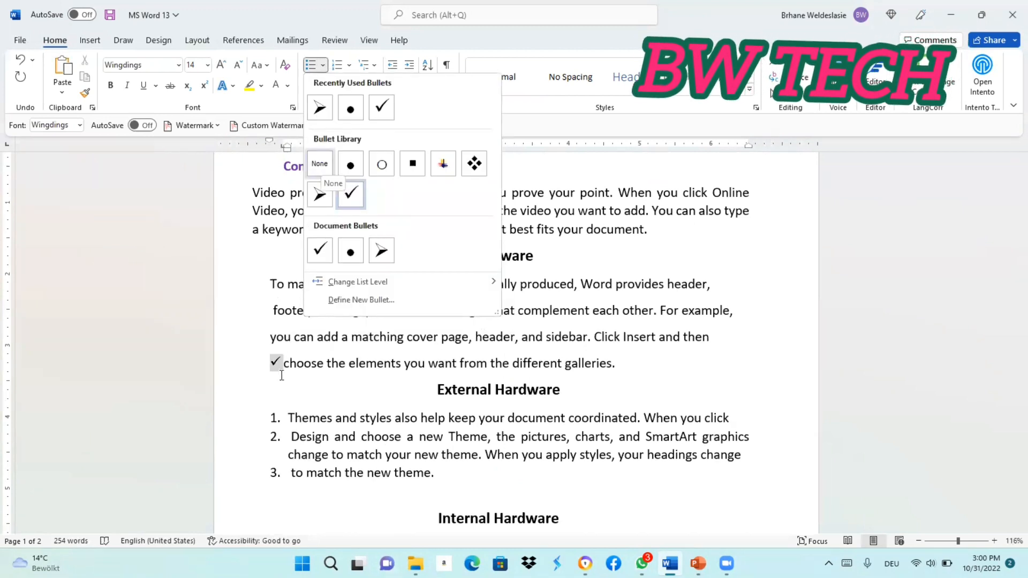
left_click(320, 165)
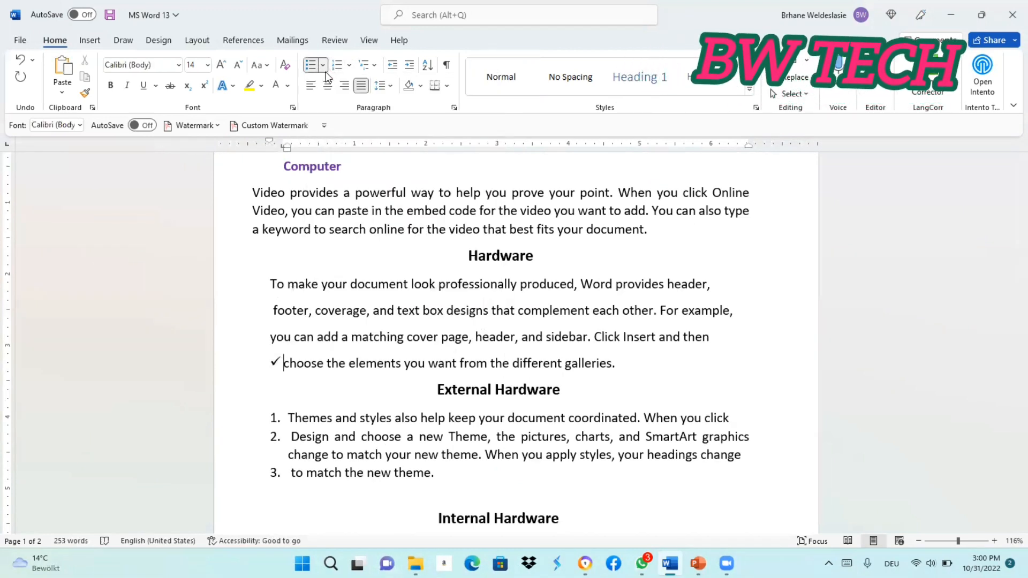
key("BackSpace")
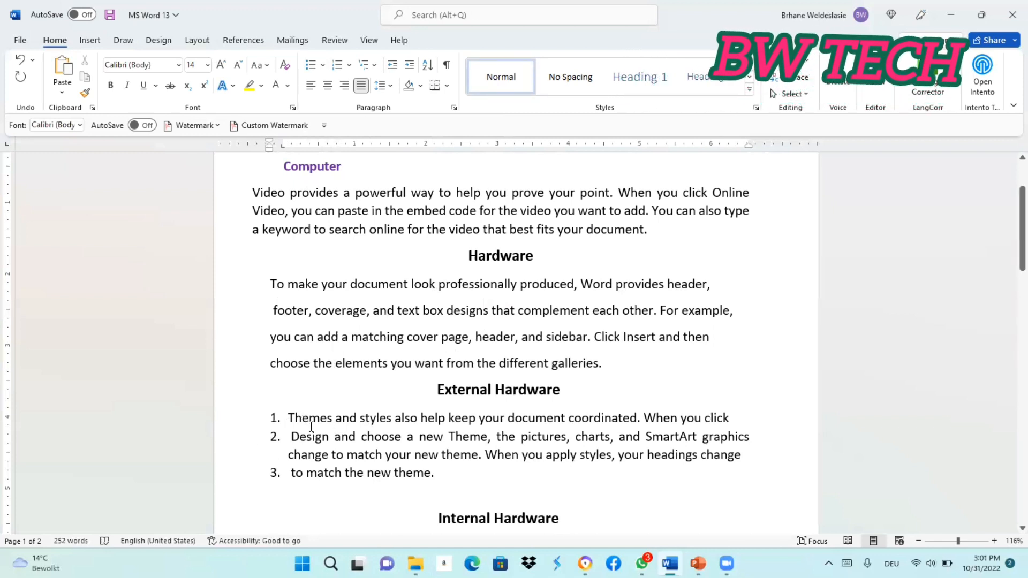
- Remove the numbering from the three items under "External Hardware"
left_click(289, 417)
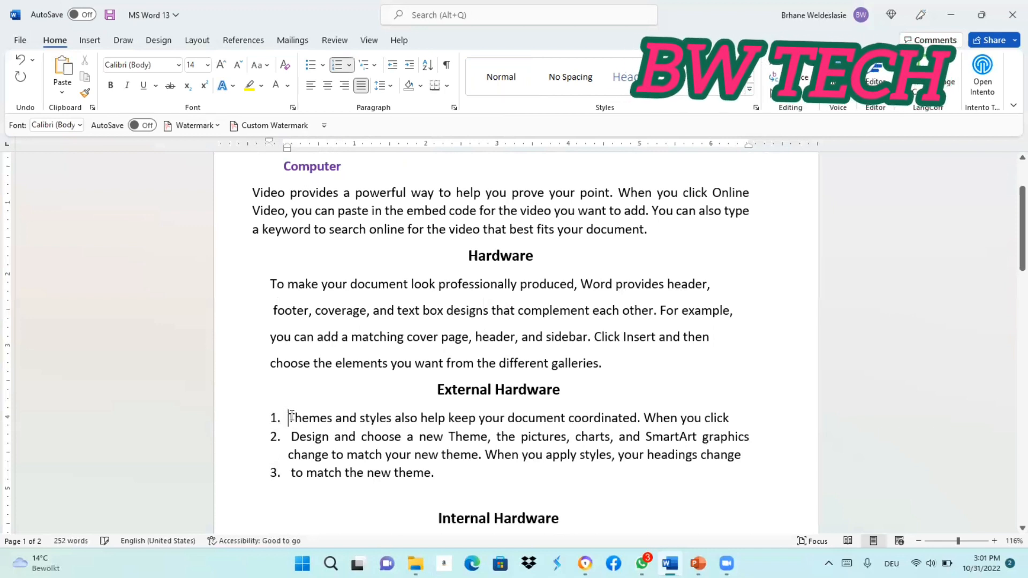
left_click(652, 469, "shift")
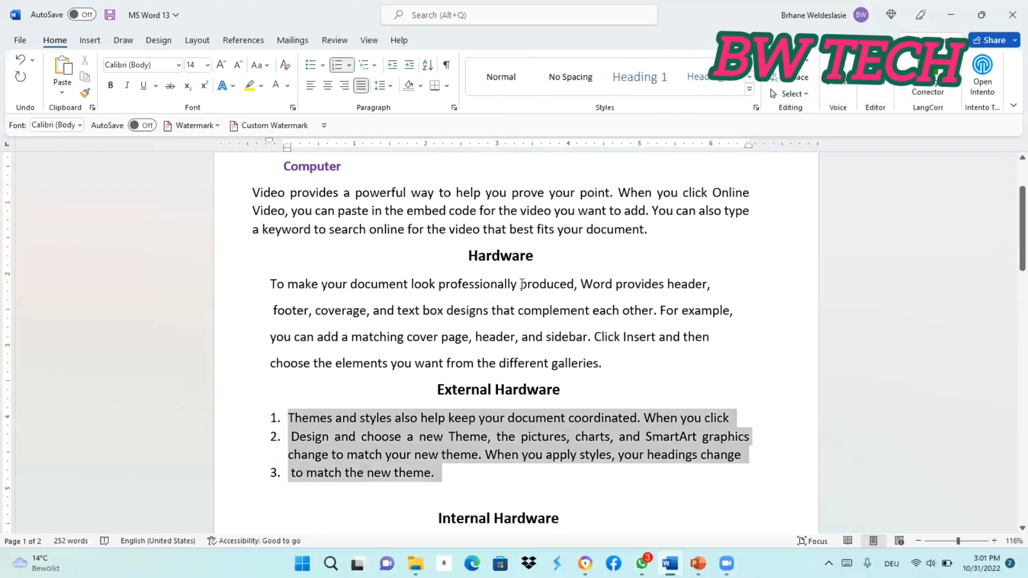
left_click(348, 65)
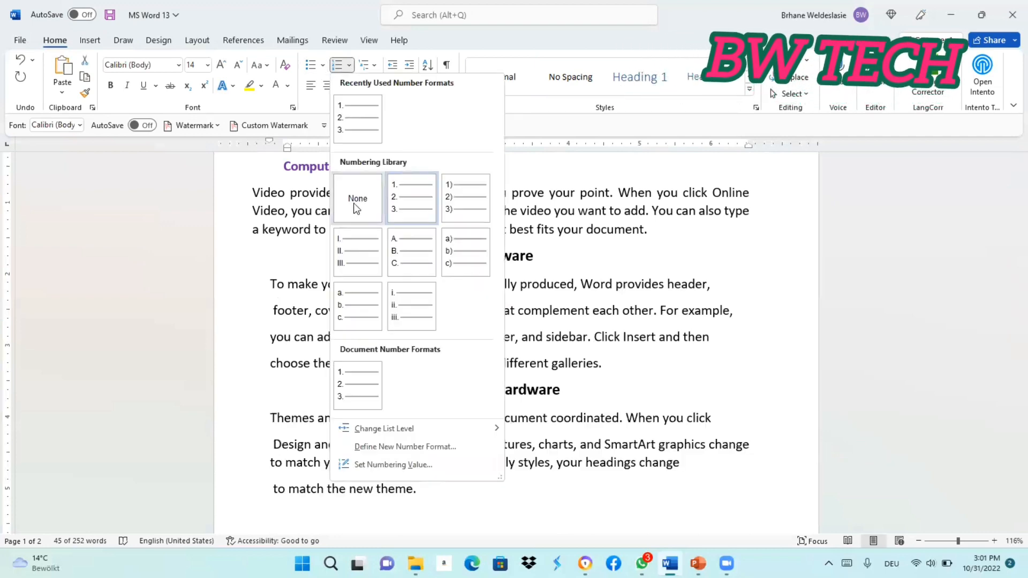
left_click(357, 206)
left_click(571, 440)
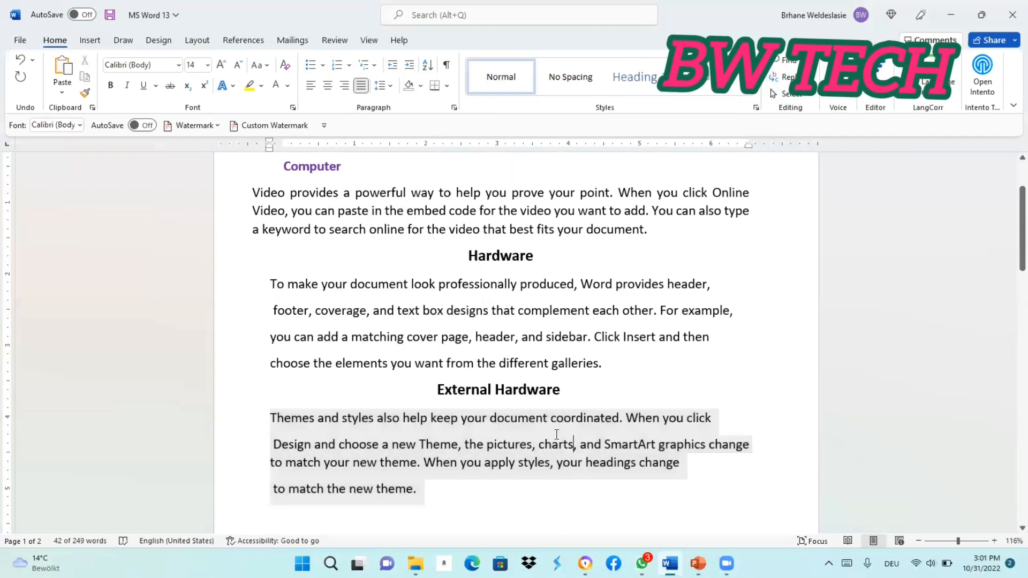
- Remove the arrowhead bullets from the paragraphs under "Internal Hardware" and "Software"
scroll(553, 432, "down", 5)
scroll(569, 337, "up", 6)
scroll(431, 396, "down", 5)
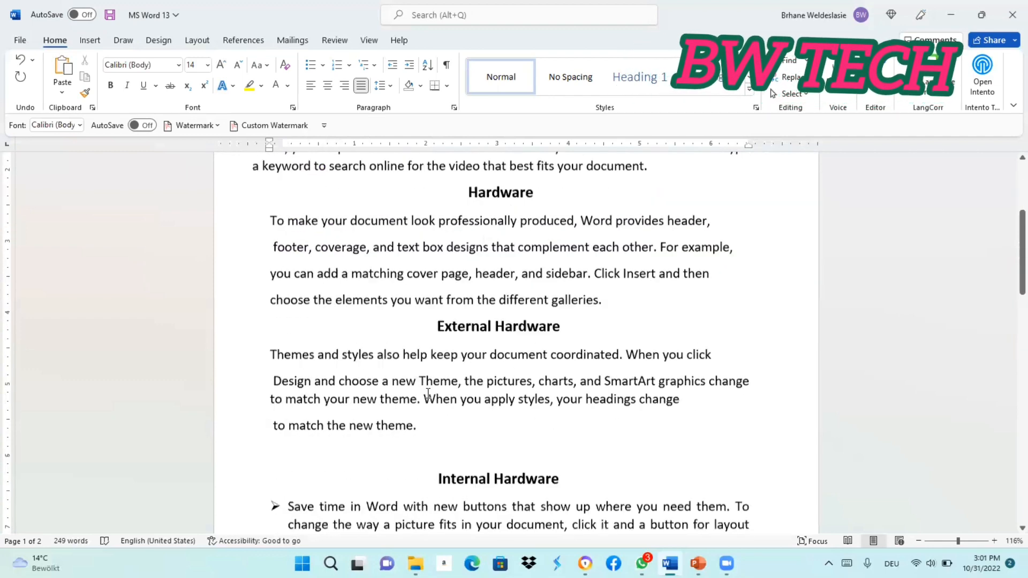
scroll(574, 443, "up", 6)
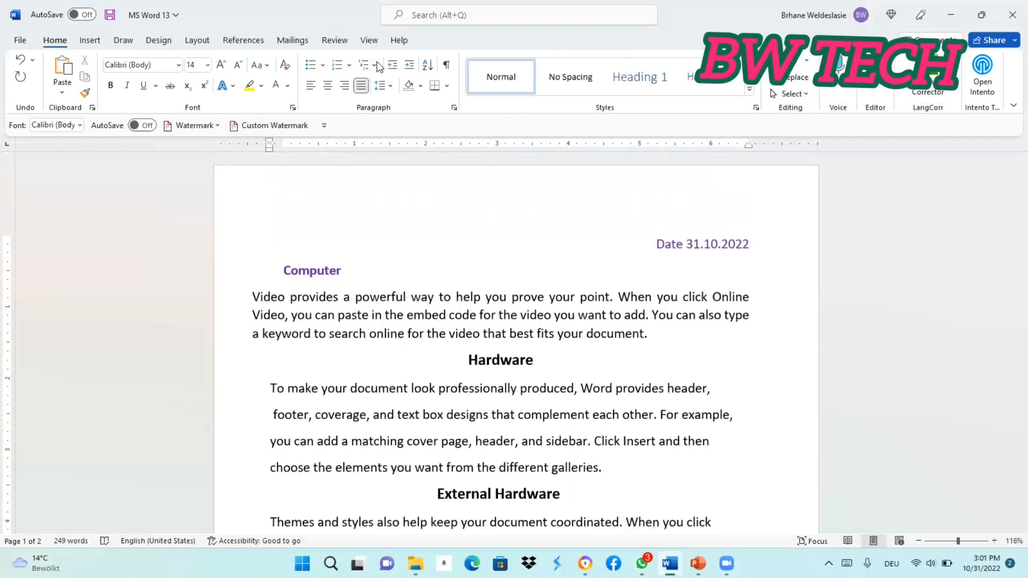
scroll(412, 211, "down", 5)
left_click(286, 362)
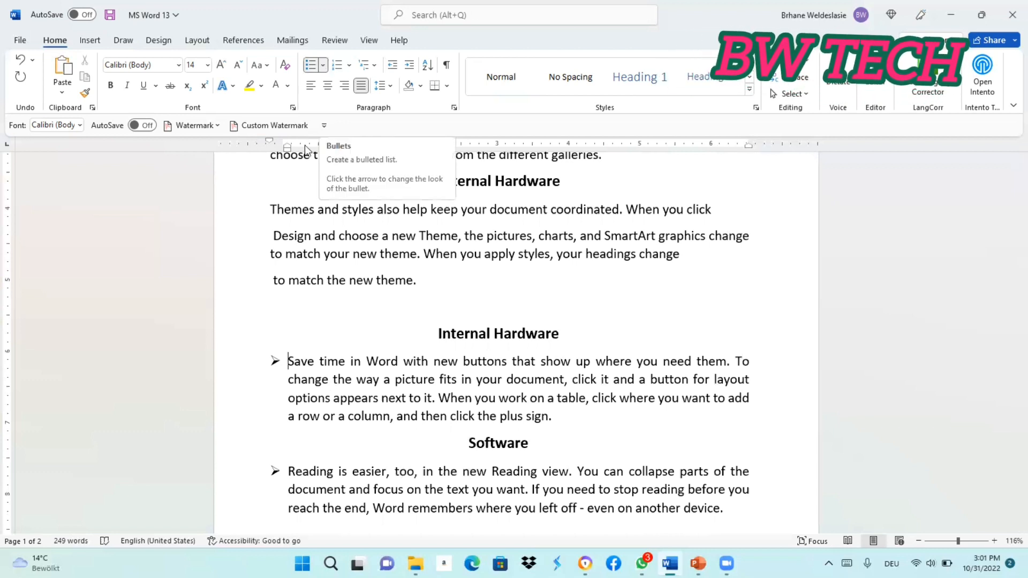
left_click(323, 65)
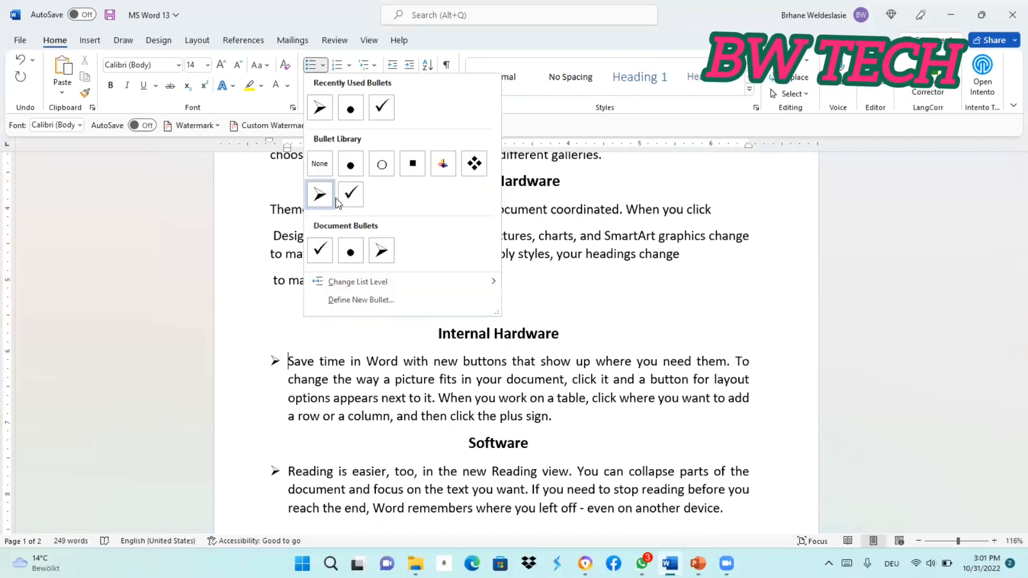
left_click(288, 465)
left_click(326, 63)
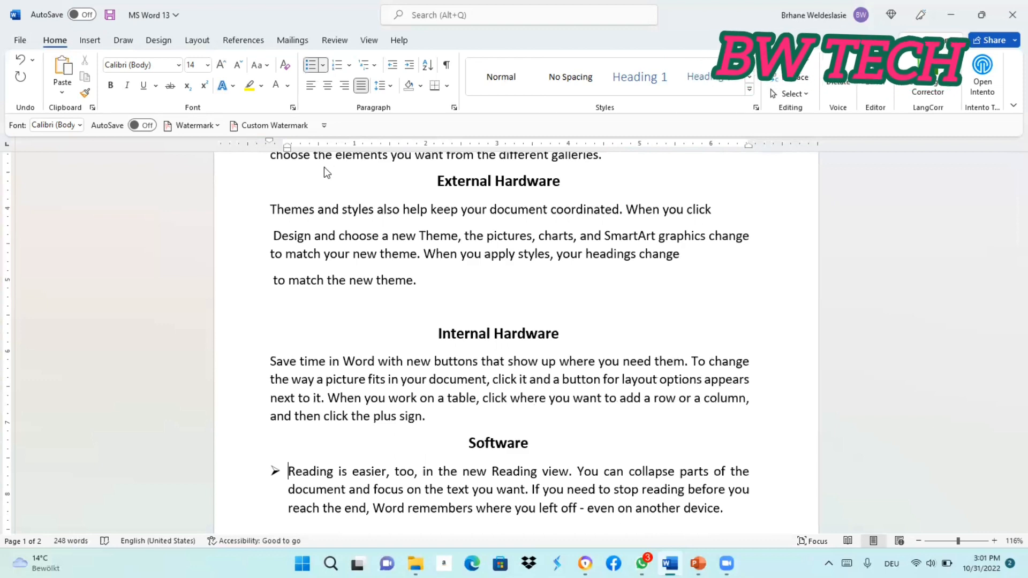
left_click(323, 166)
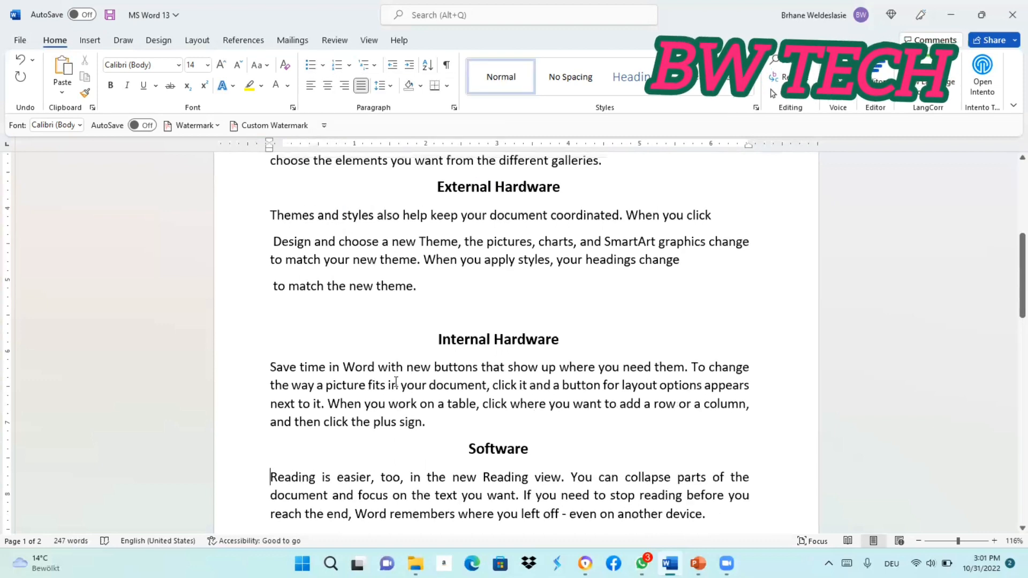
- Look through the available bullet, numbering and multilevel list formats
scroll(399, 375, "up", 10)
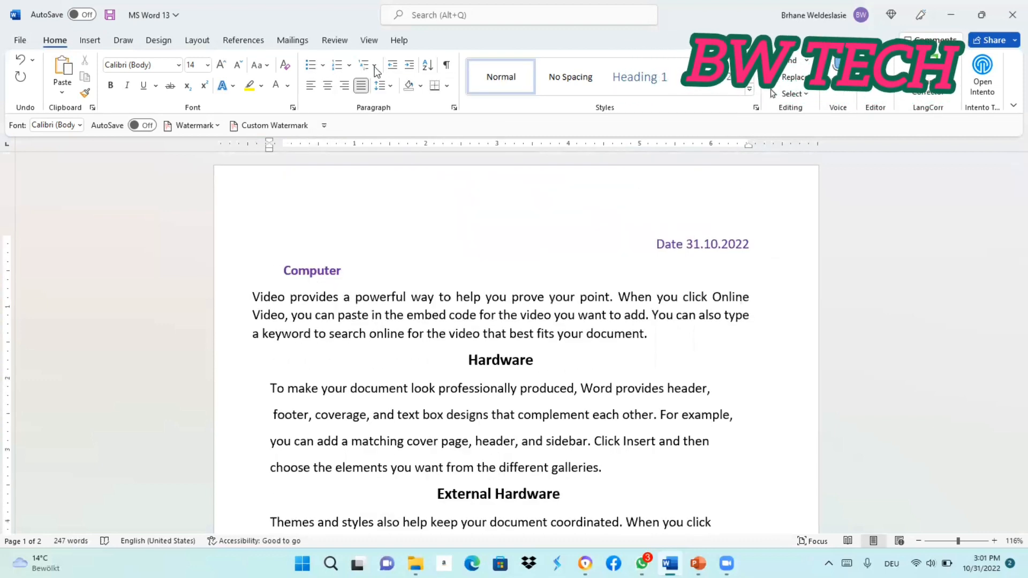
left_click(322, 64)
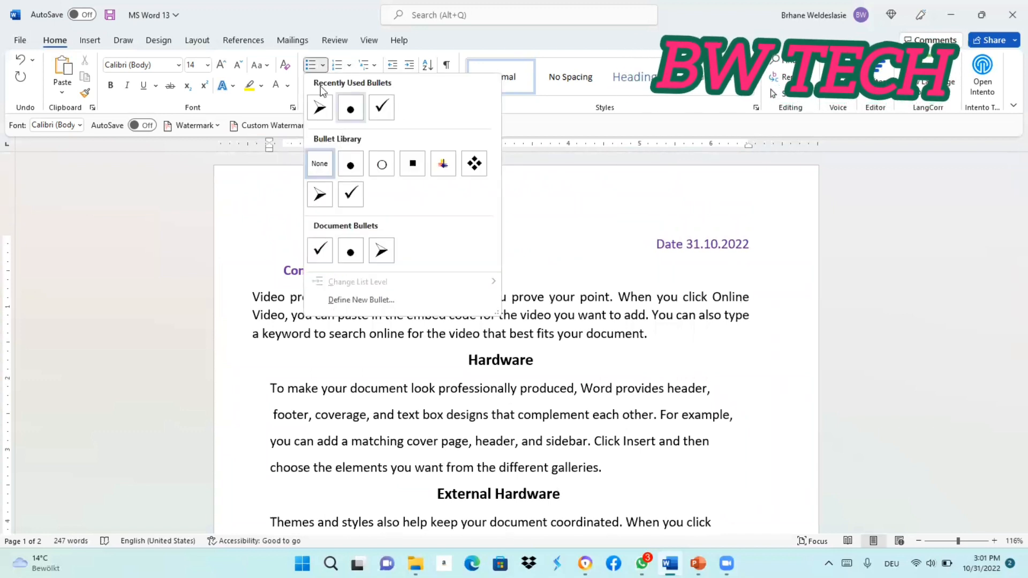
left_click(345, 65)
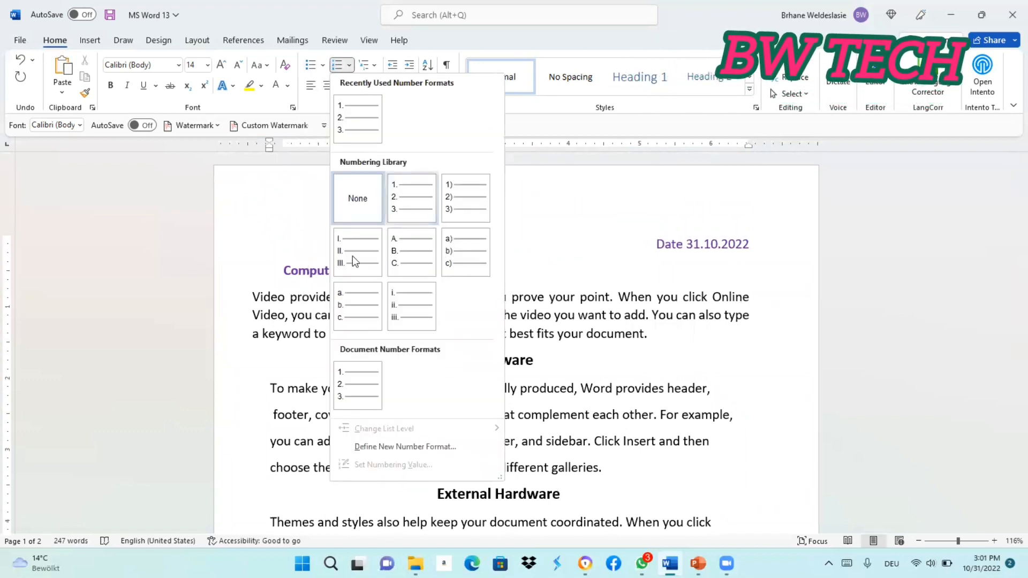
left_click(374, 64)
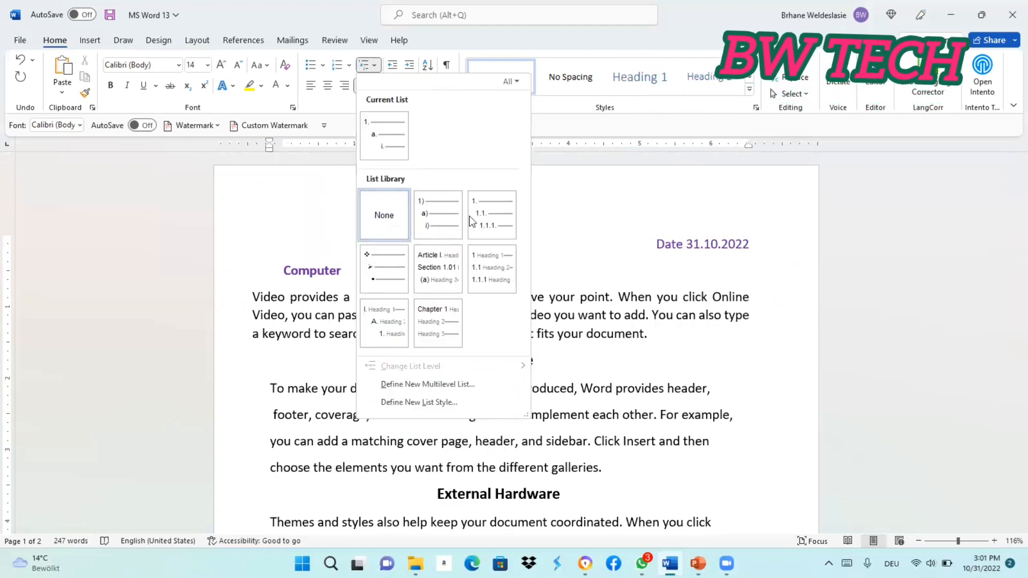
scroll(295, 257, "down", 3)
left_click(295, 257)
scroll(257, 302, "up", 4)
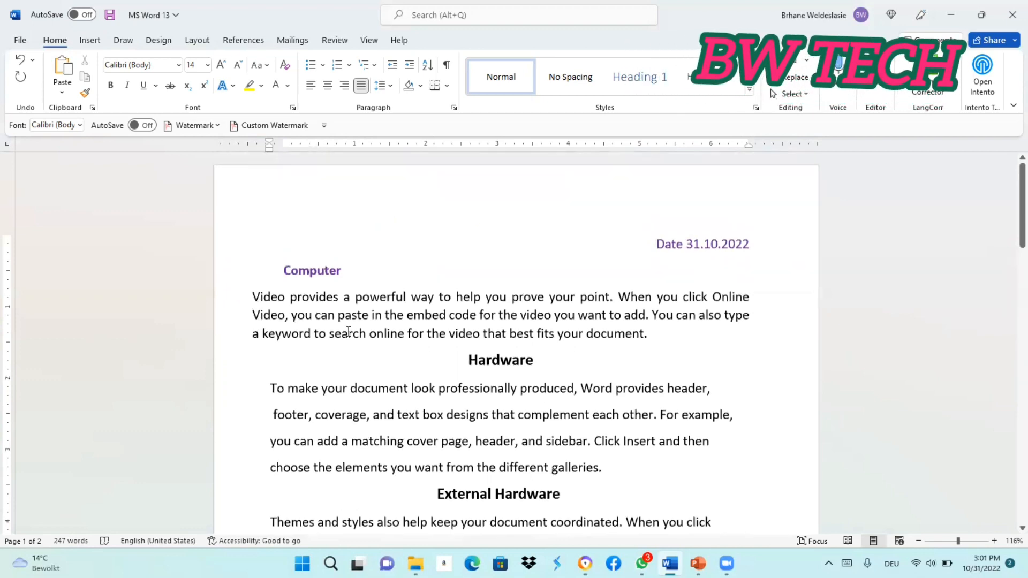
- Examine the level schemes of the 1., 1.1., 1.1.1. and 1., a., i. multilevel lists for the paragraph under "Computer"
scroll(318, 320, "down", 2)
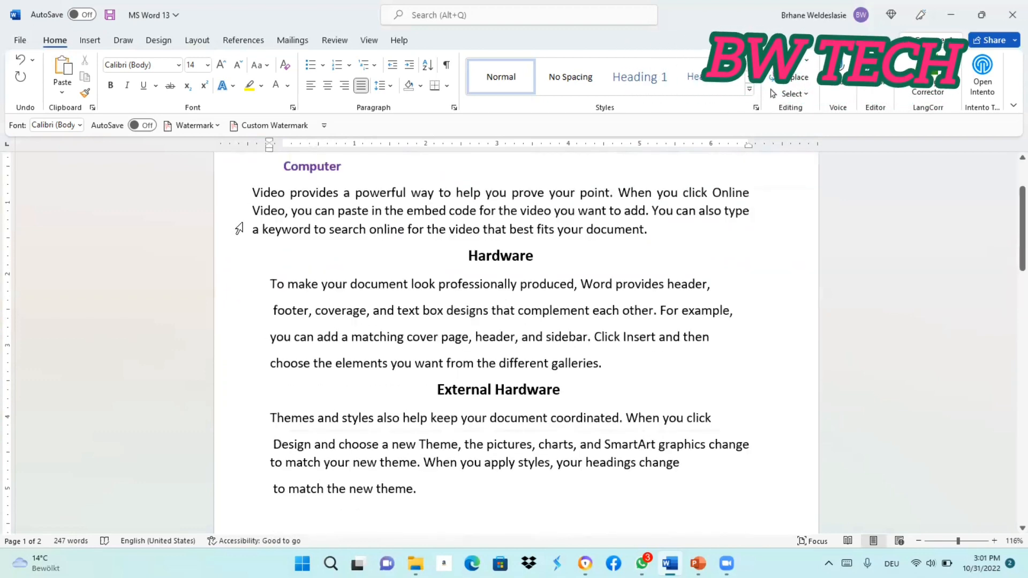
left_click(249, 194)
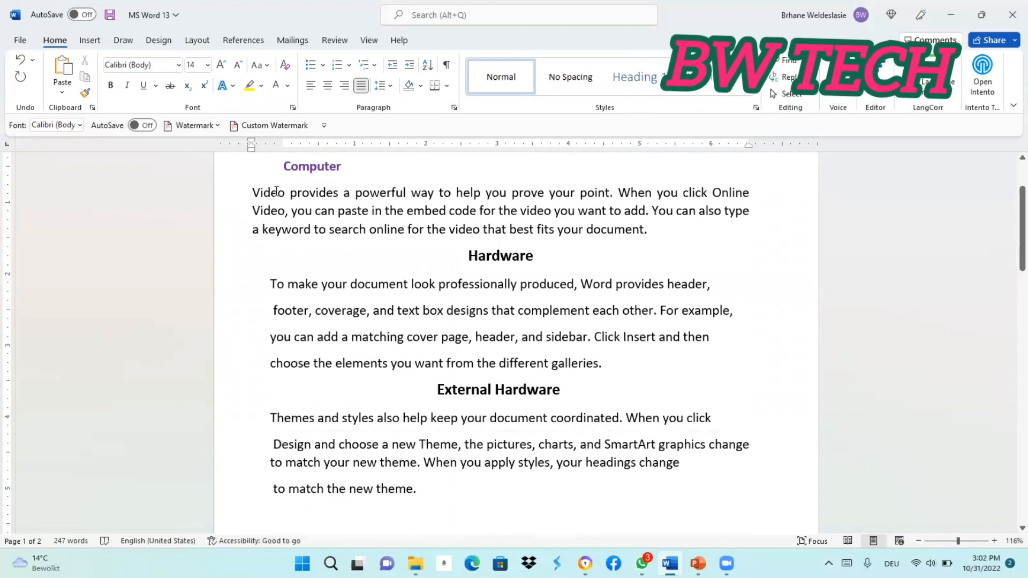
scroll(278, 190, "up", 2)
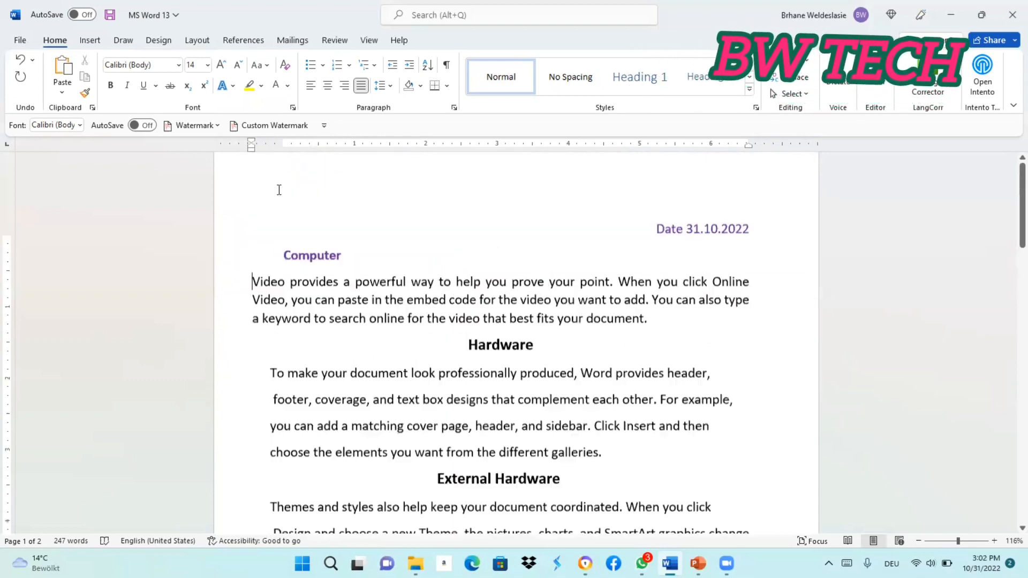
scroll(277, 190, "down", 2)
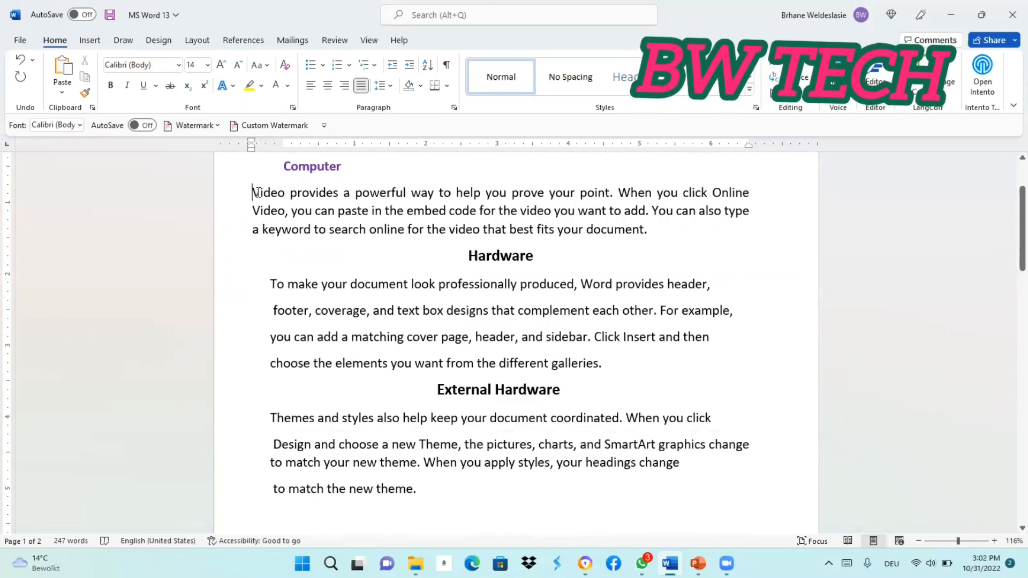
left_click(374, 67)
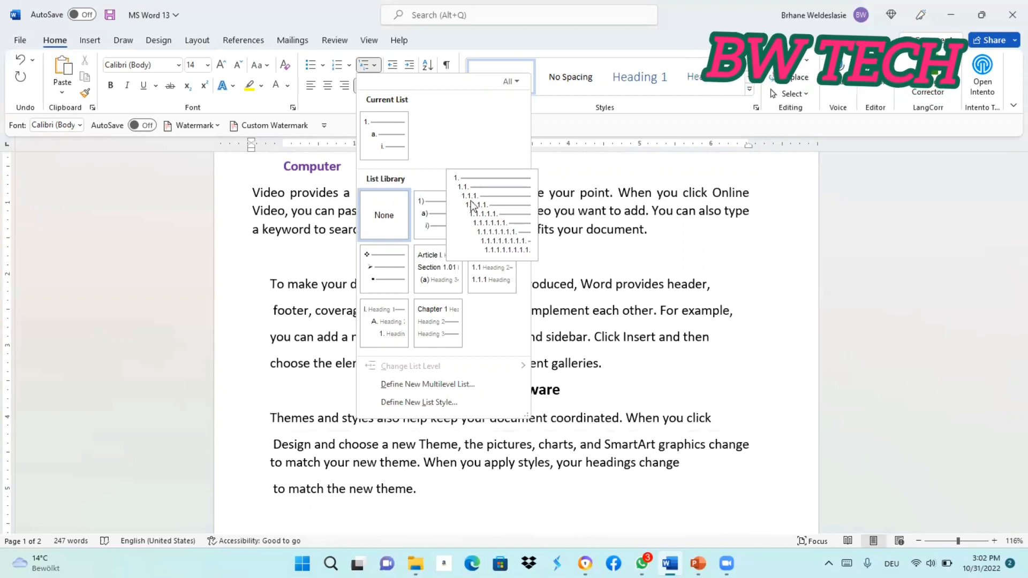
mouse_move(482, 201)
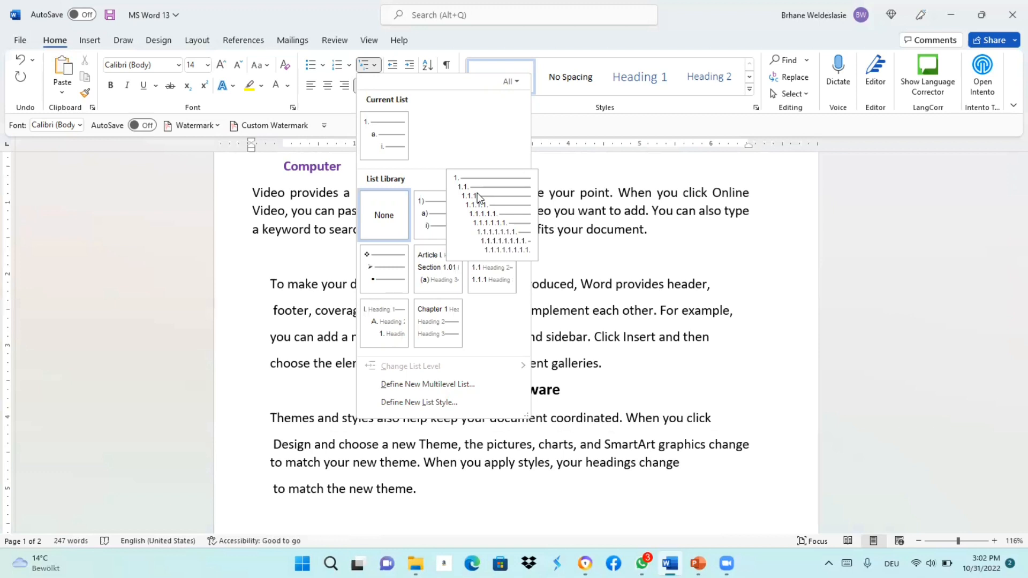
mouse_move(394, 115)
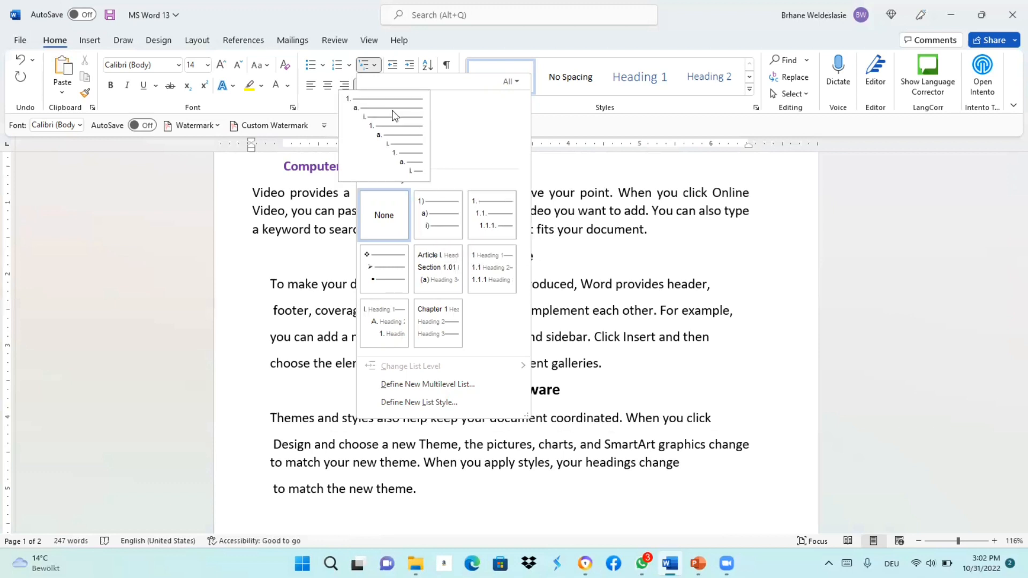
left_click(320, 249)
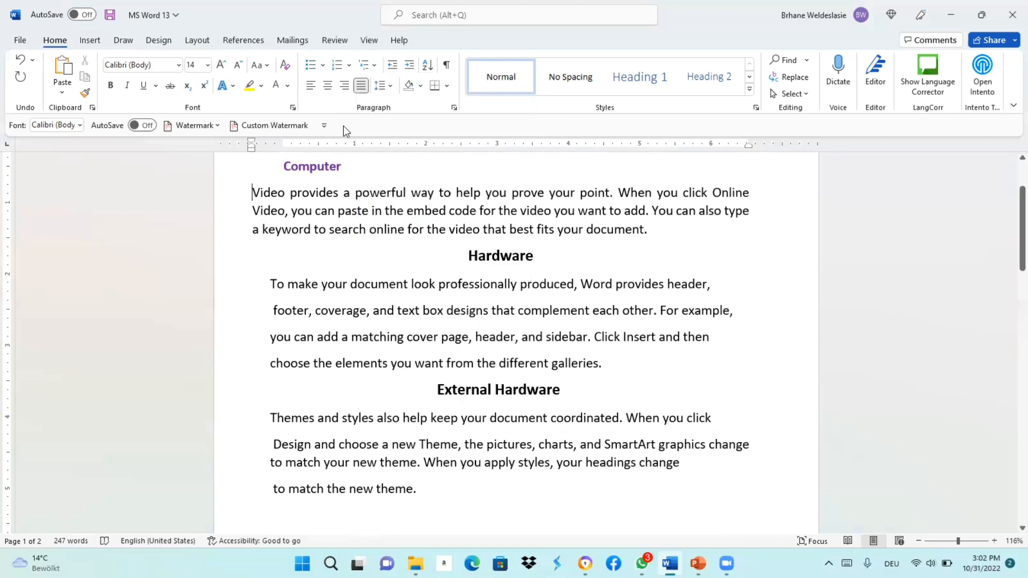
- Try the 1., 1.1., 1.1.1. multilevel list on the paragraph under "Computer", and restore the paragraph's plain, unindented formatting
left_click(365, 64)
mouse_move(381, 131)
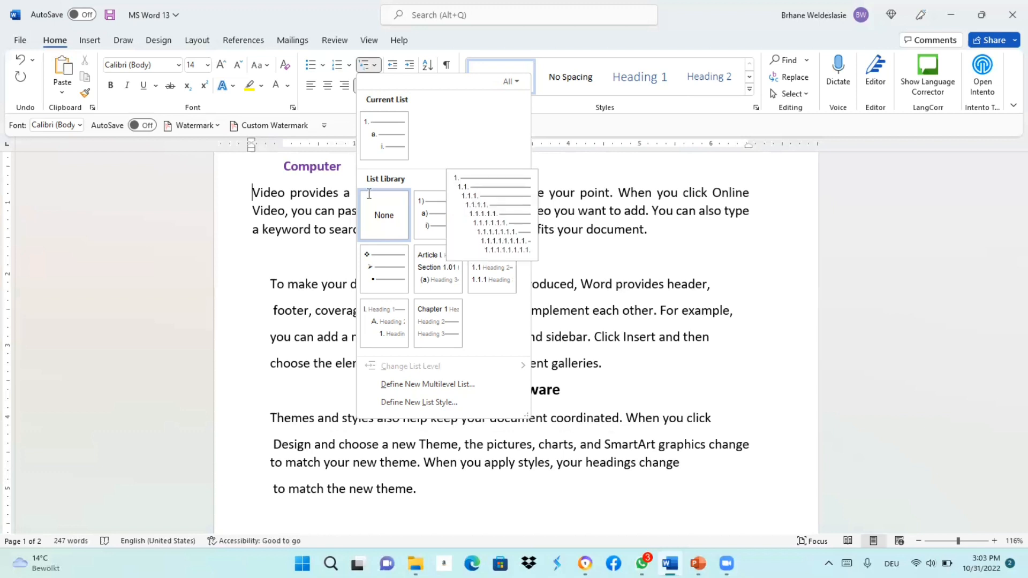
left_click(474, 203)
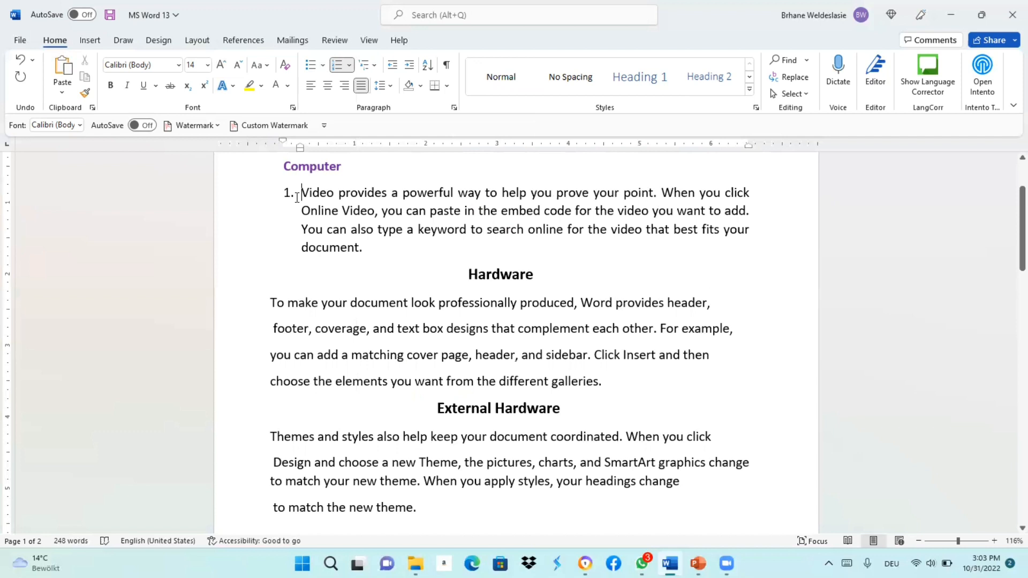
key("BackSpace")
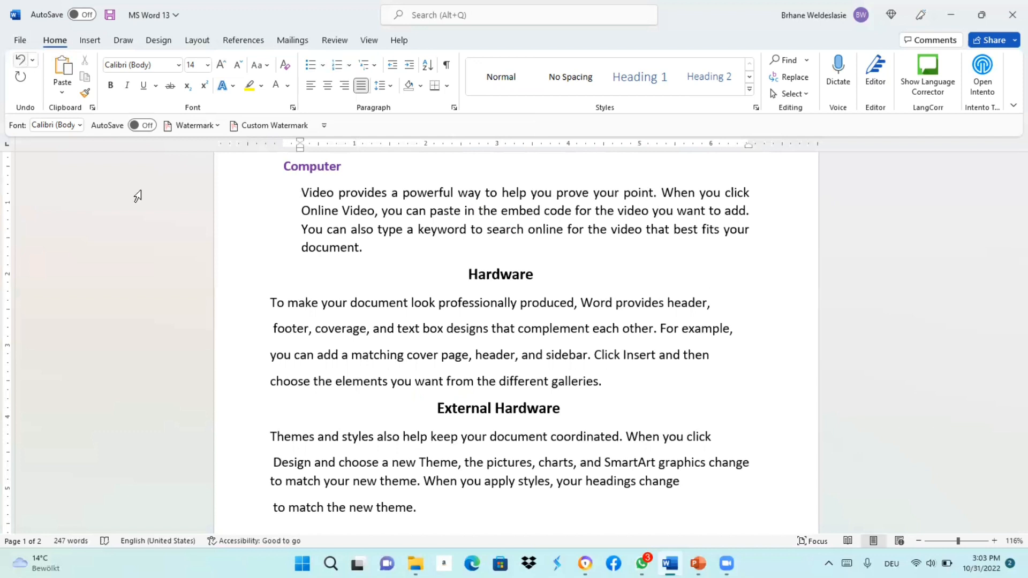
key("BackSpace")
left_click(268, 194)
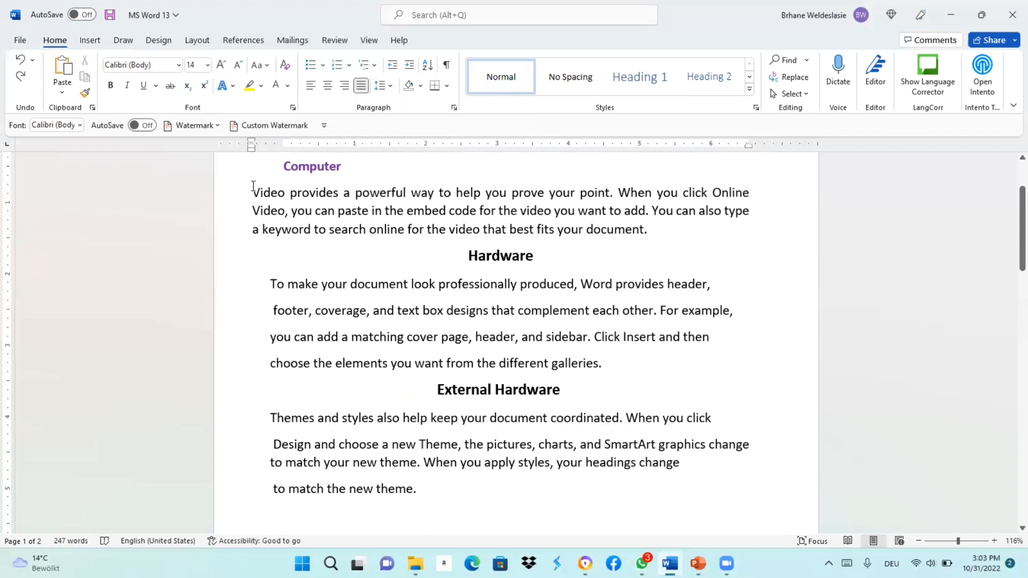
scroll(293, 204, "up", 3)
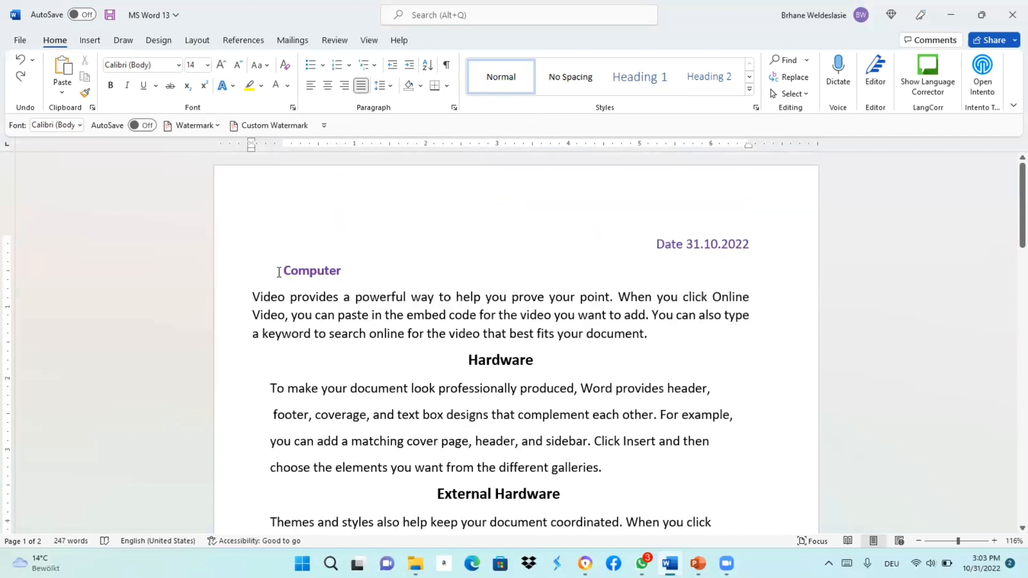
- Apply the 1., 1.1., 1.1.1. multilevel list to the "Computer" heading and the paragraph under it together
left_click(279, 272)
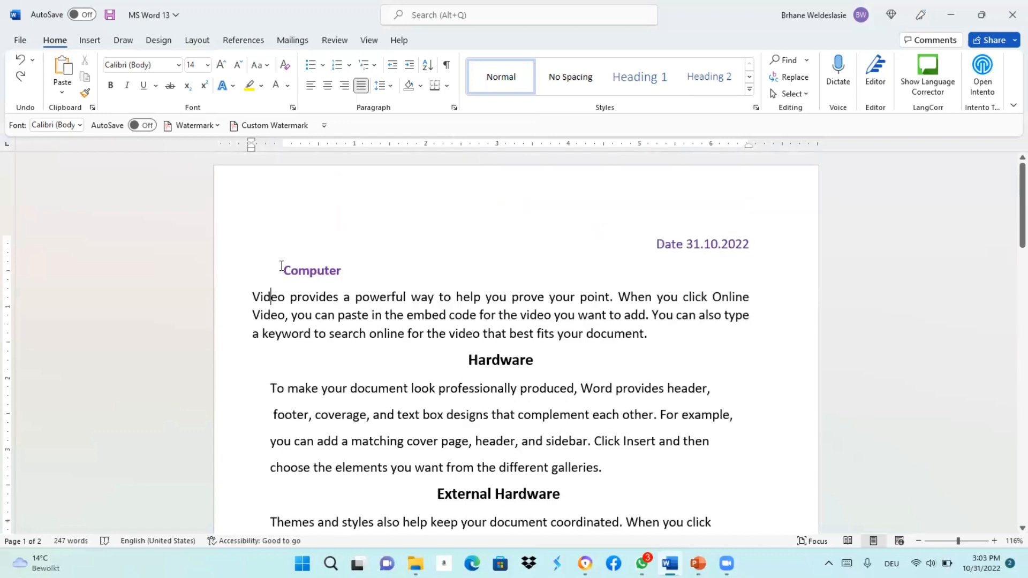
left_click(352, 304, "shift")
left_click(372, 315, "shift")
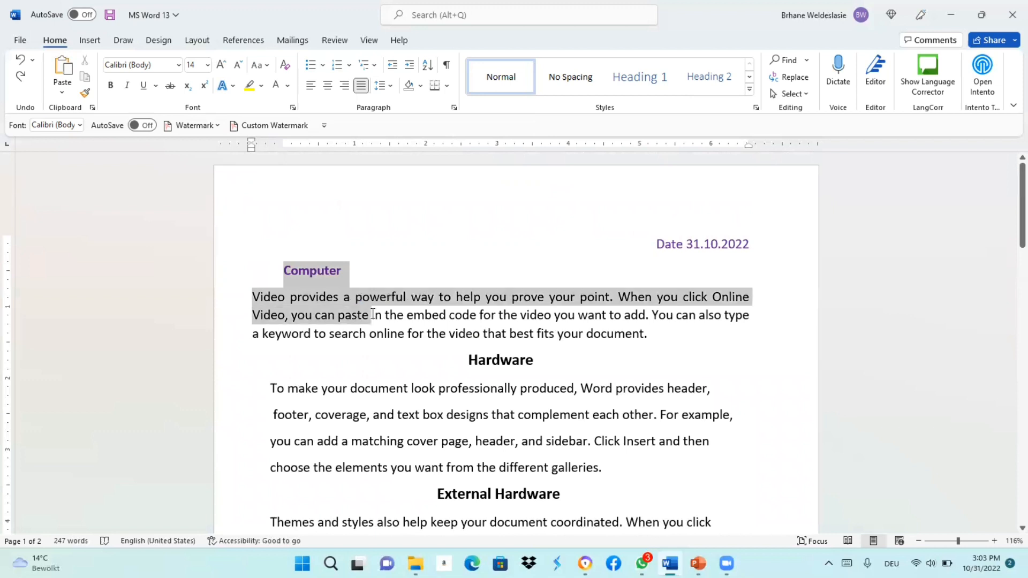
left_click(372, 328, "shift")
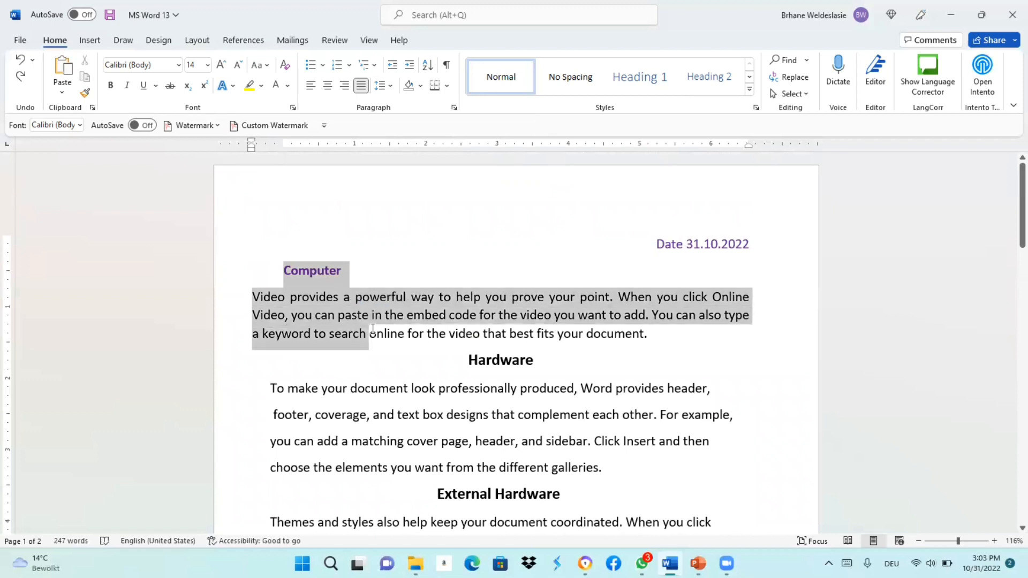
left_click_drag(373, 330, 656, 345)
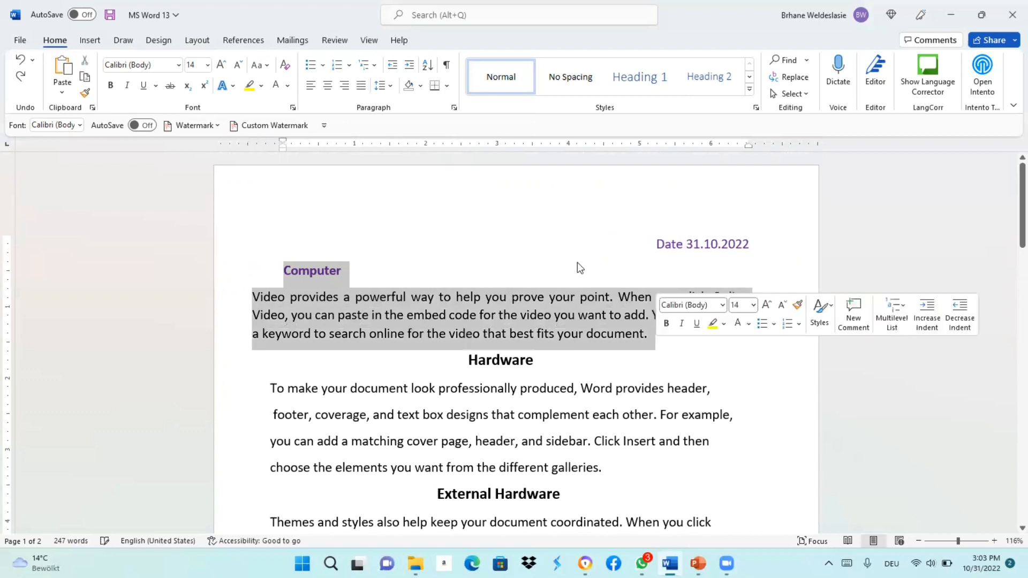
left_click(374, 65)
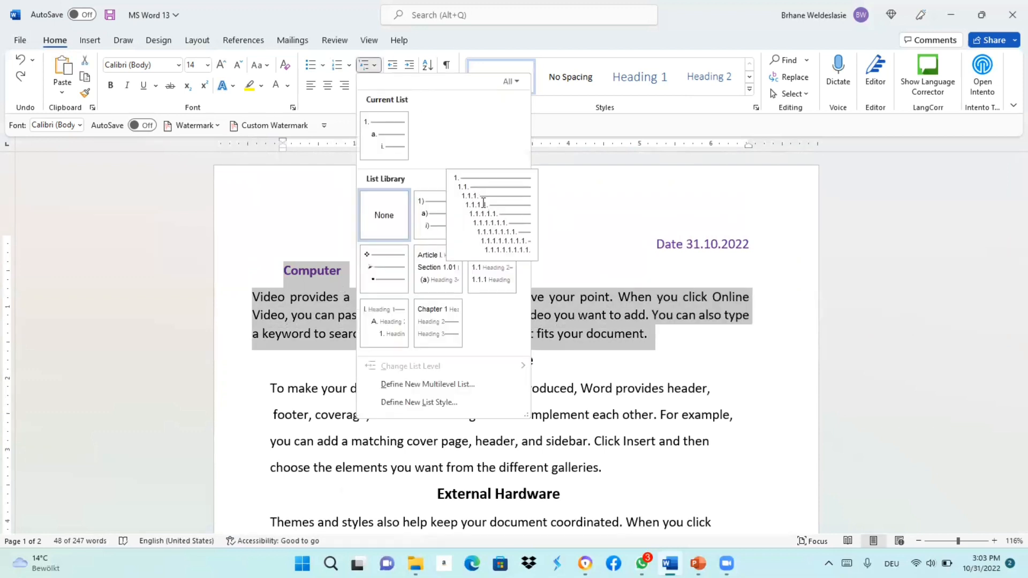
left_click(483, 206)
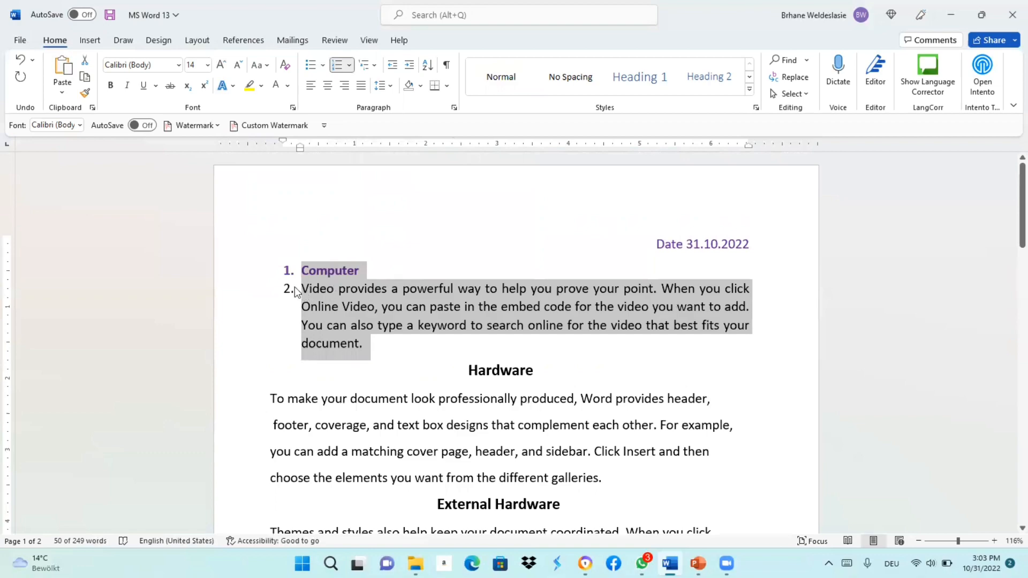